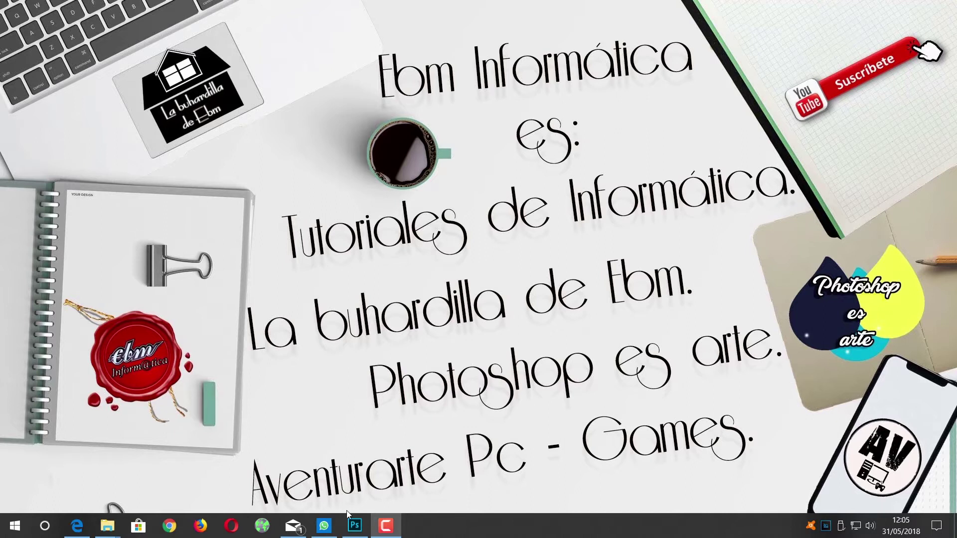
Step: Restore the Photoshop window showing the blank Sin título-1 canvas
{"action": "left_click", "coordinate": [355, 525]}
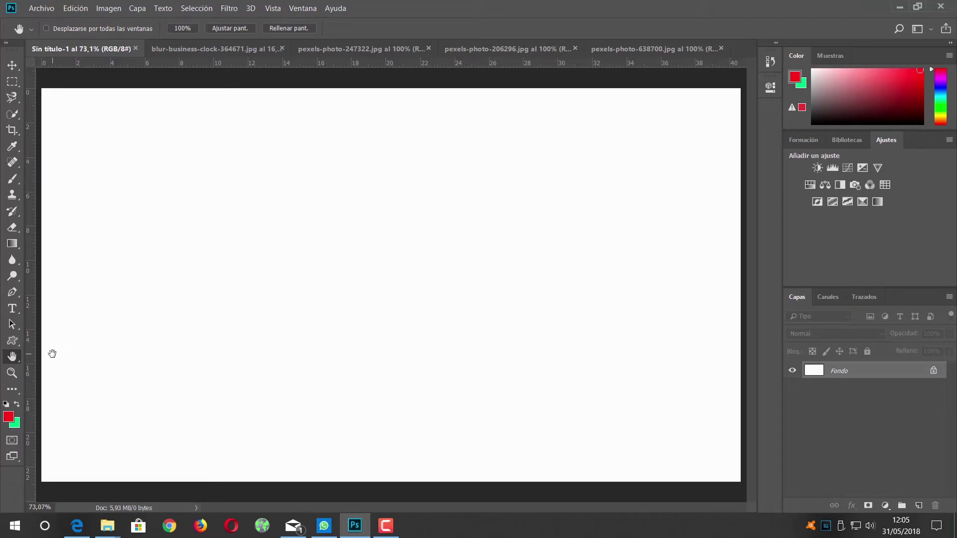
Step: Reset default black and white colours, try a PaintCans letter S, then discard it
{"action": "left_click", "coordinate": [6, 408]}
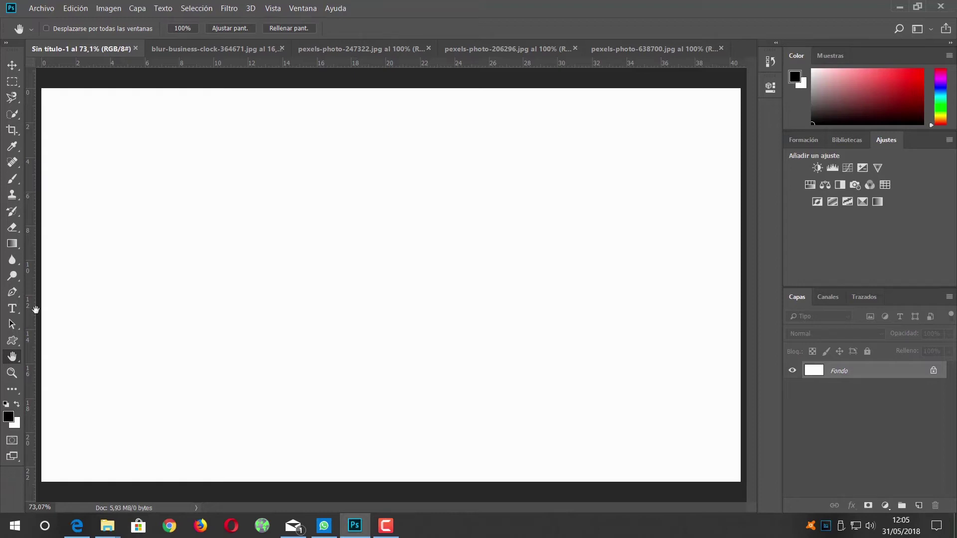
{"action": "left_click", "coordinate": [14, 310]}
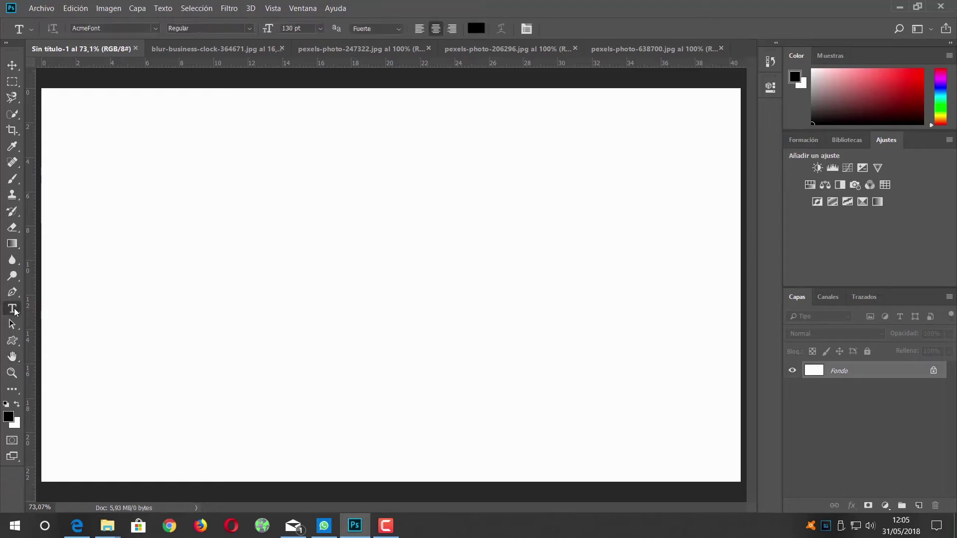
{"action": "left_click", "coordinate": [156, 29]}
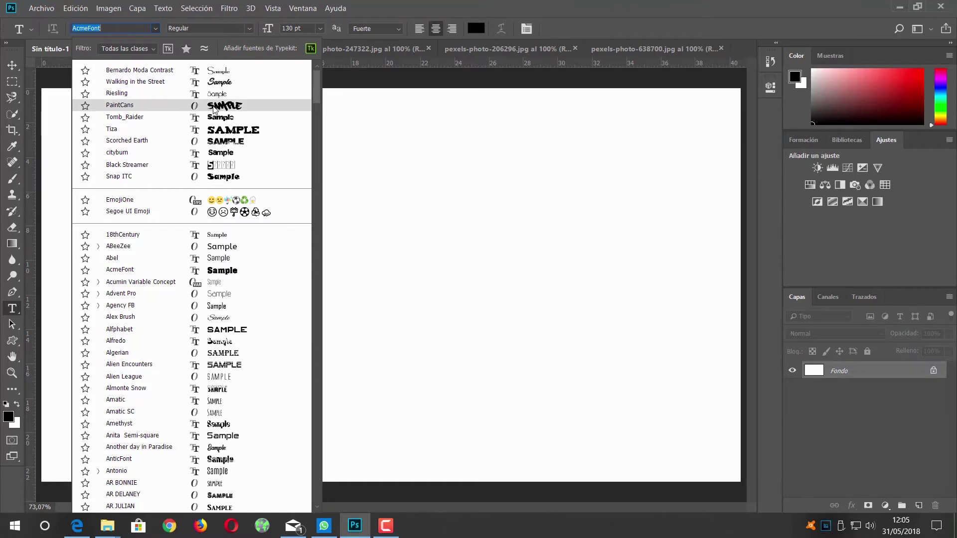
{"action": "left_click", "coordinate": [213, 106]}
{"action": "left_click", "coordinate": [129, 285]}
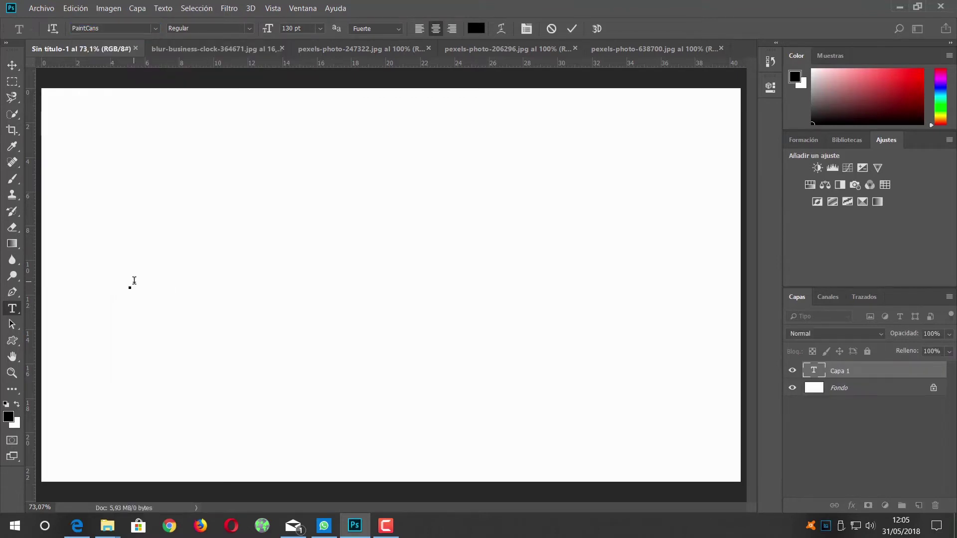
{"action": "type", "text": "S"}
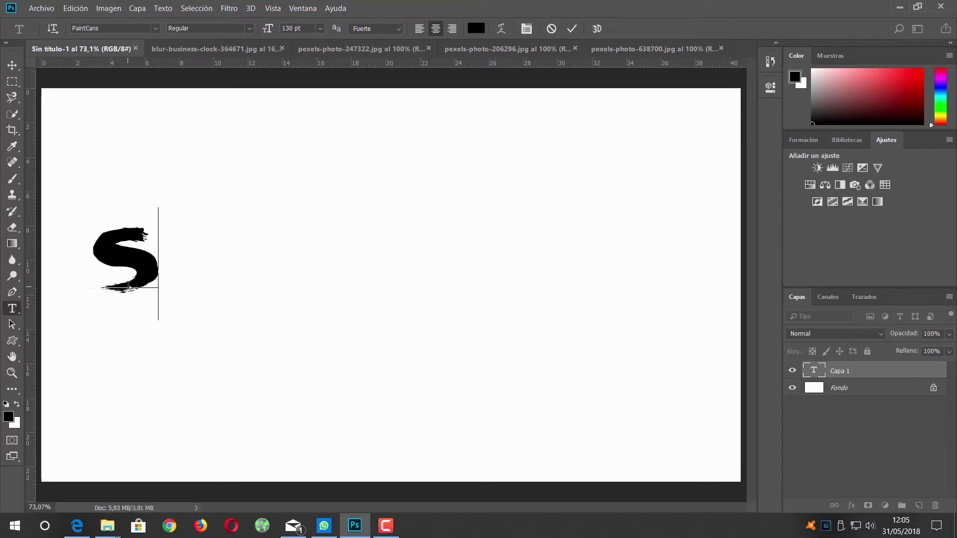
{"action": "key", "text": "BackSpace"}
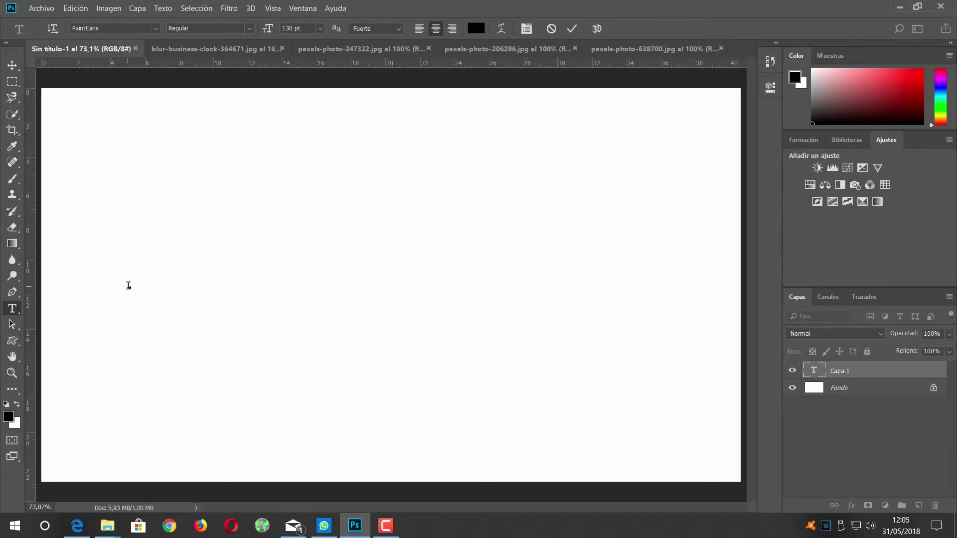
{"action": "left_click", "coordinate": [552, 28]}
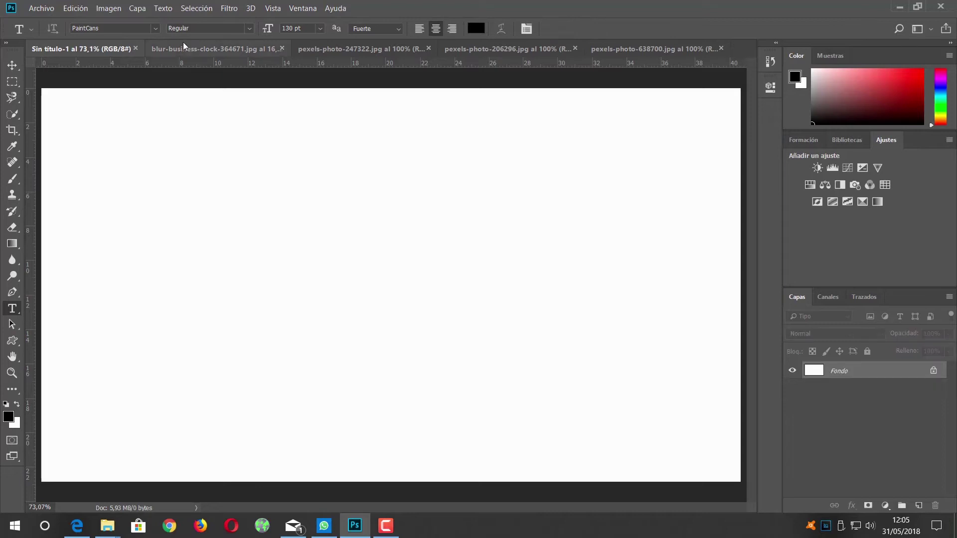
Step: Type an AcmeFont letter S at 400 pt and move it to the canvas's left middle
{"action": "left_click", "coordinate": [157, 29]}
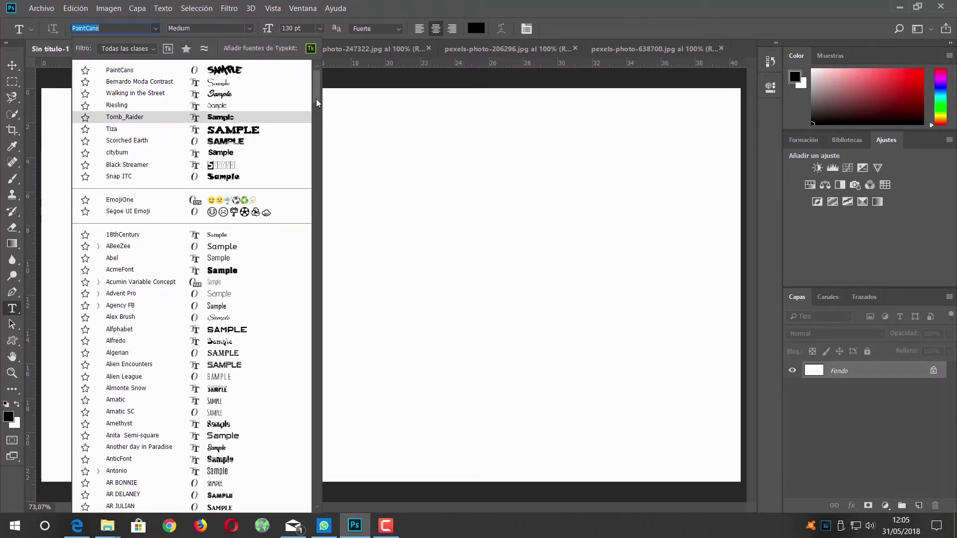
{"action": "left_click", "coordinate": [238, 272]}
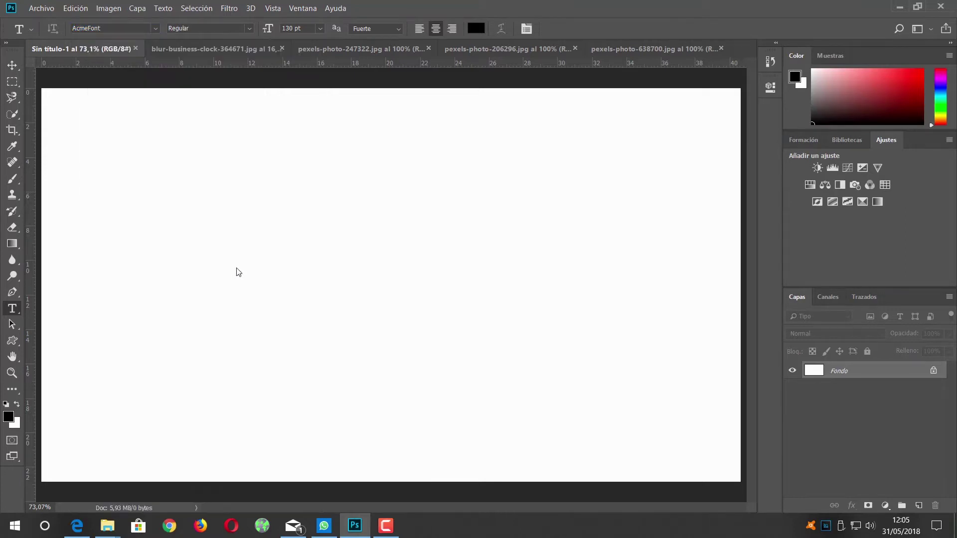
{"action": "left_click", "coordinate": [139, 277]}
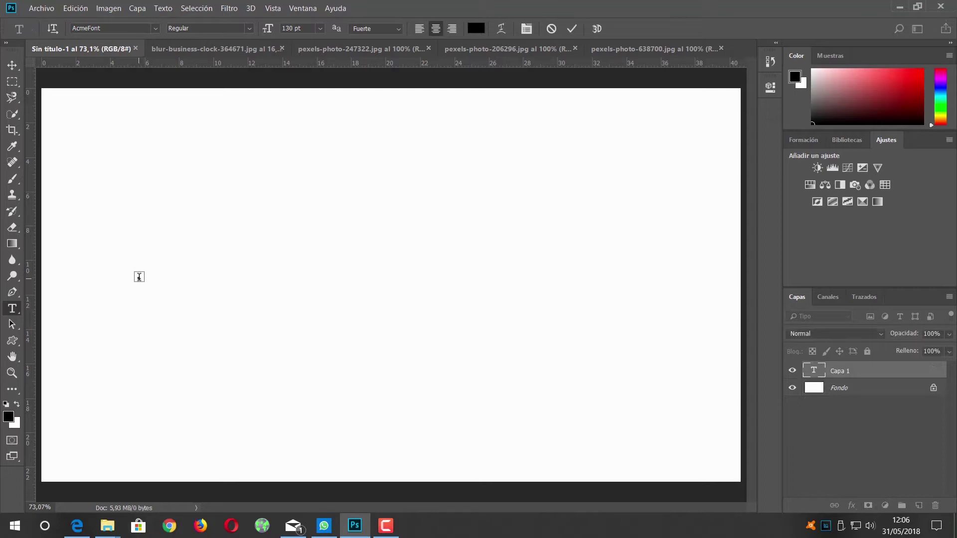
{"action": "type", "text": "S"}
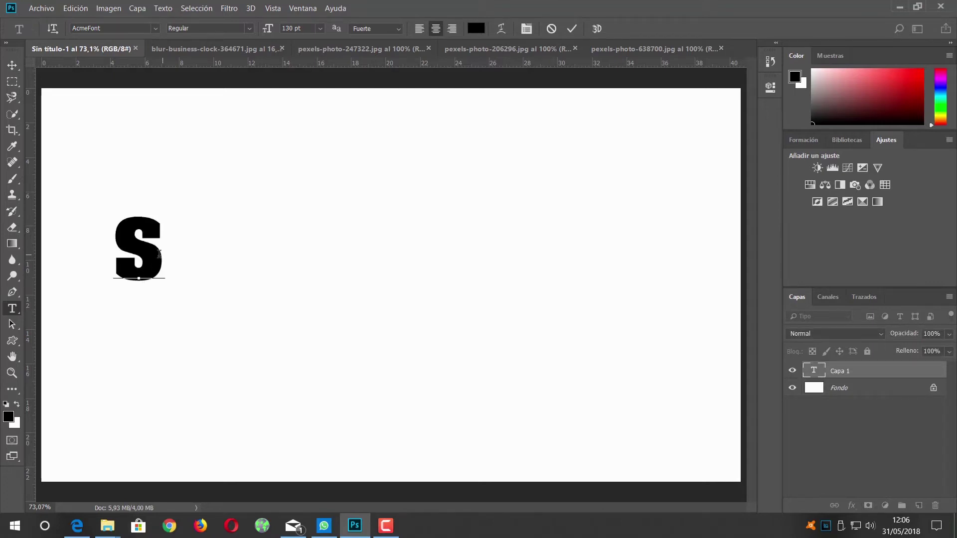
{"action": "left_click_drag", "start_coordinate": [164, 248], "coordinate": [88, 239]}
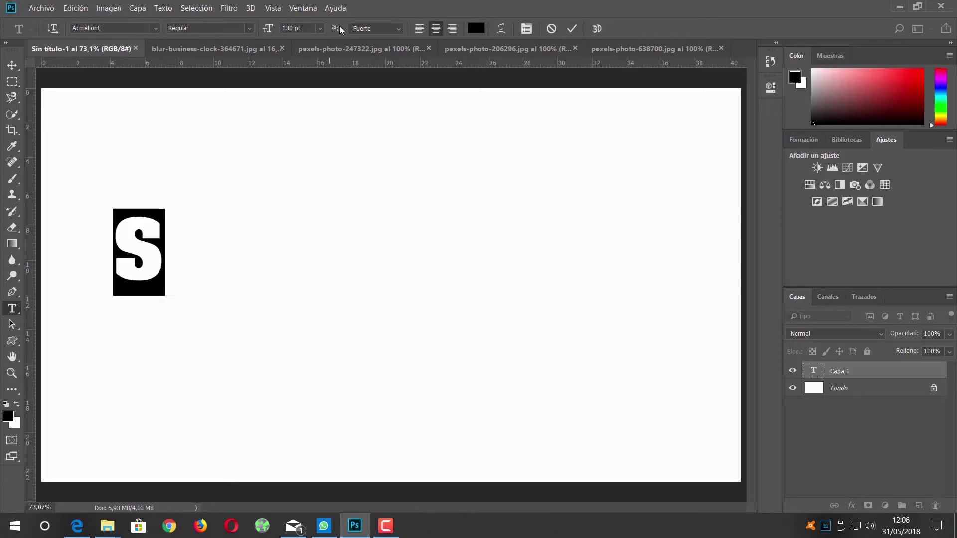
{"action": "left_click", "coordinate": [312, 28]}
{"action": "type", "text": "400"}
{"action": "key", "text": "Return"}
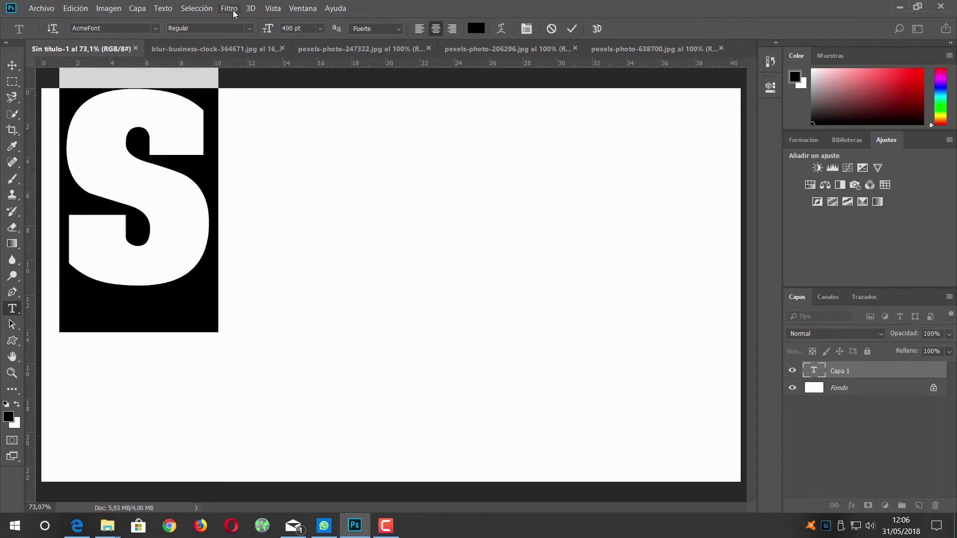
{"action": "left_click", "coordinate": [572, 28]}
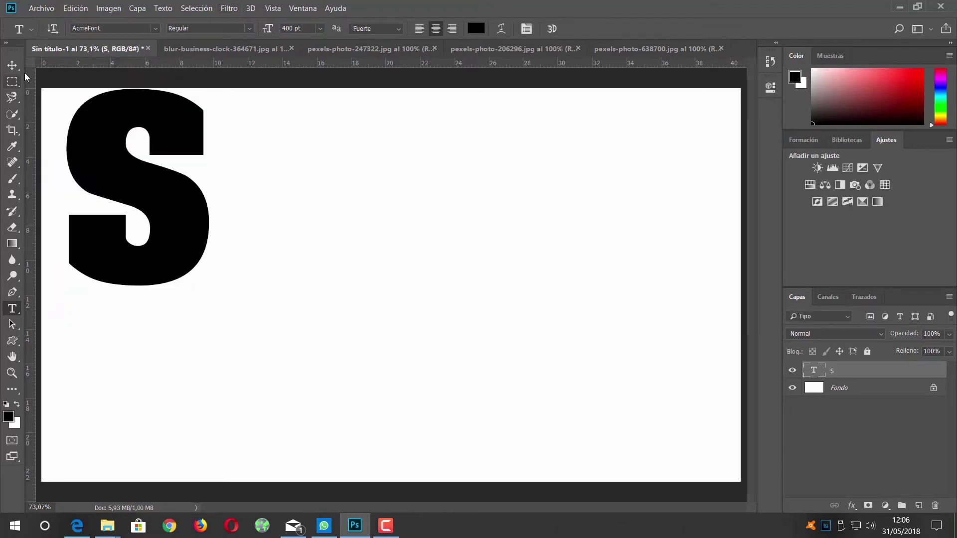
{"action": "left_click", "coordinate": [12, 65]}
{"action": "left_click_drag", "start_coordinate": [91, 128], "coordinate": [86, 223]}
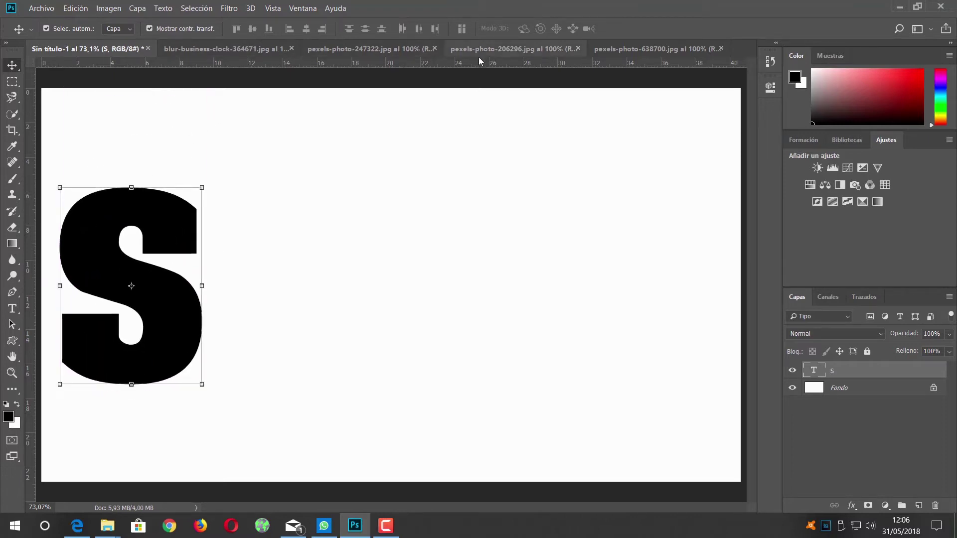
Step: Auto-select the woman in pexels-photo-638700 with Seleccionar sujeto and copy her
{"action": "left_click", "coordinate": [639, 50]}
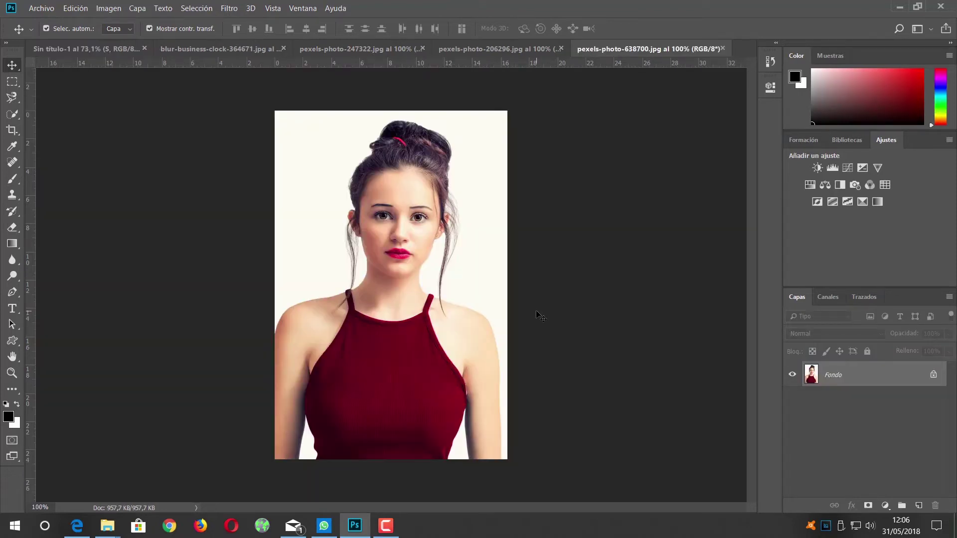
{"action": "left_click", "coordinate": [18, 115]}
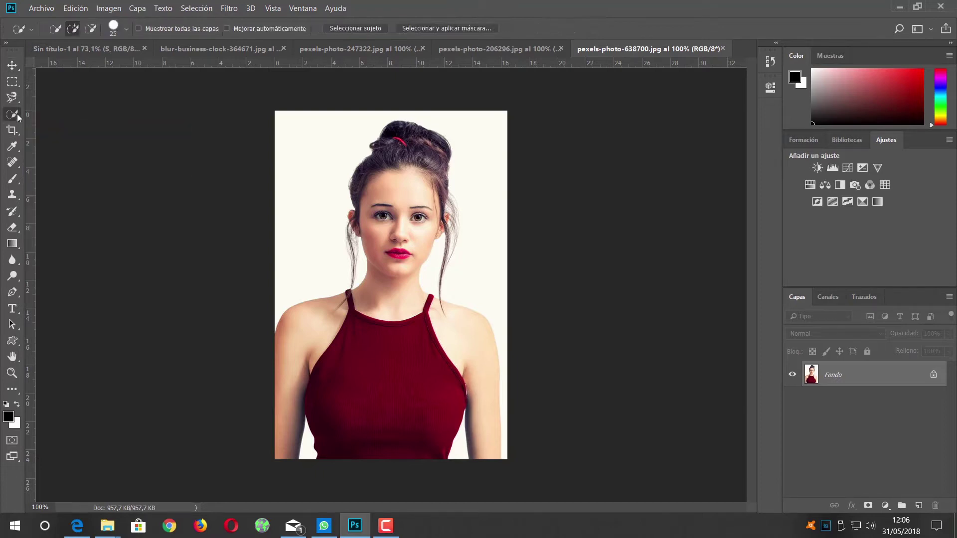
{"action": "left_click", "coordinate": [370, 29]}
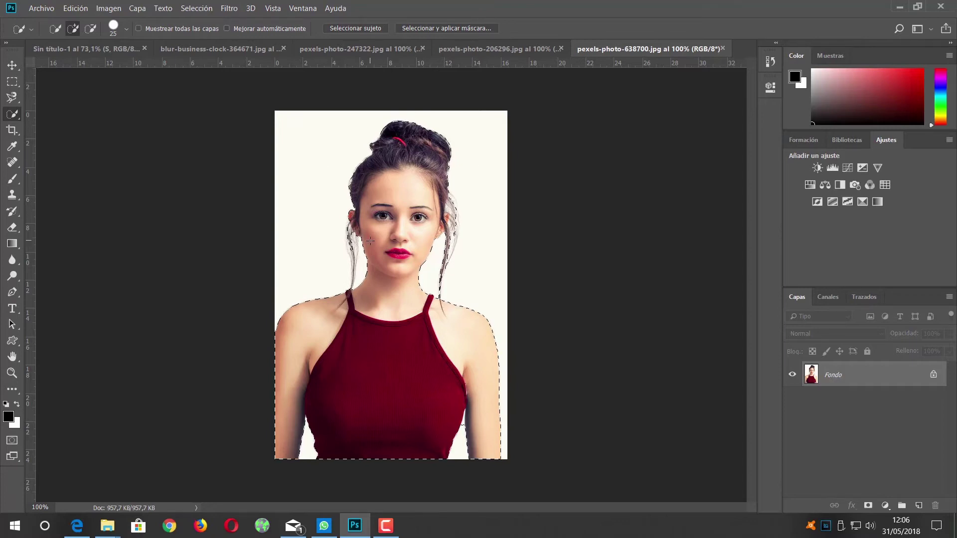
{"action": "left_click", "coordinate": [75, 8]}
{"action": "left_click", "coordinate": [120, 91]}
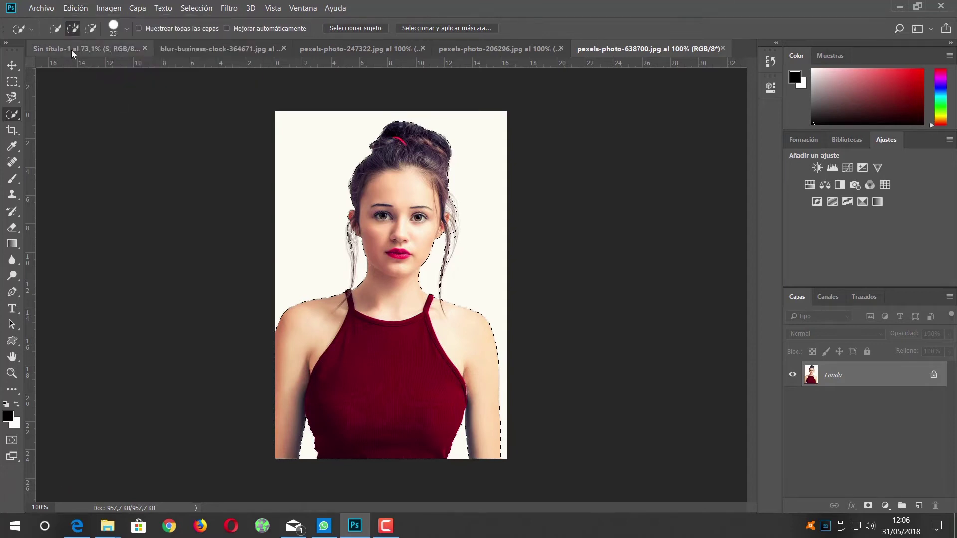
{"action": "left_click", "coordinate": [75, 50]}
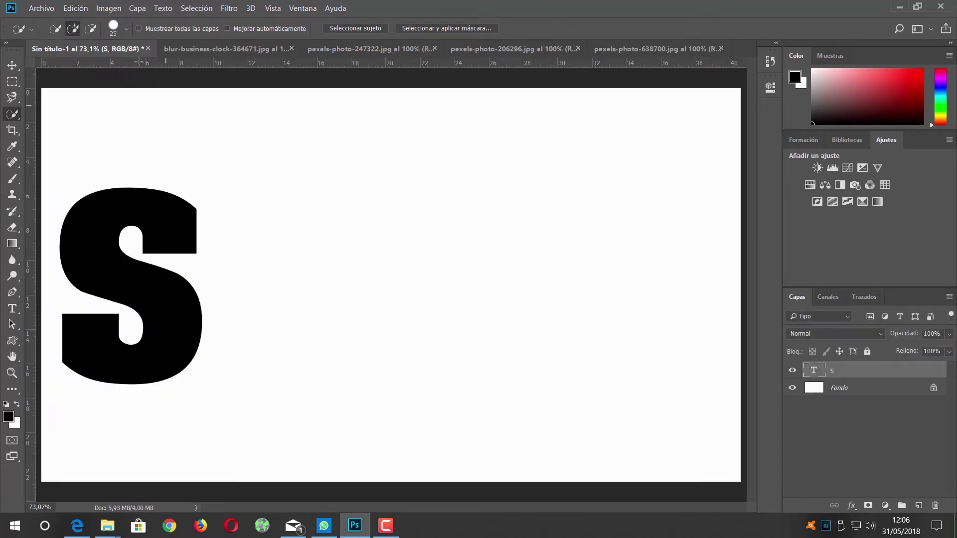
Step: Paste the woman into Sin título-1 as Capa 1 and mask out her background
{"action": "left_click", "coordinate": [76, 8]}
{"action": "left_click", "coordinate": [137, 113]}
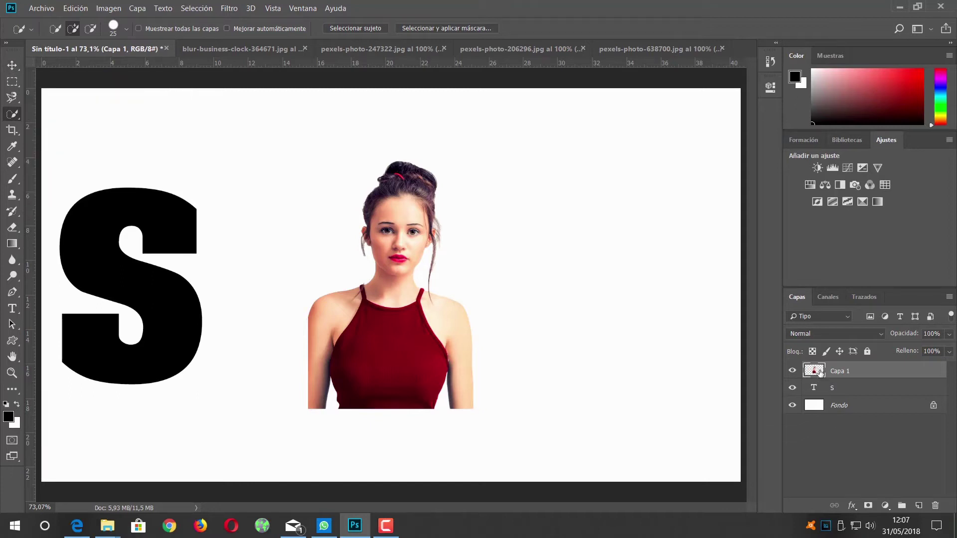
{"action": "left_click", "coordinate": [819, 373], "text": "ctrl"}
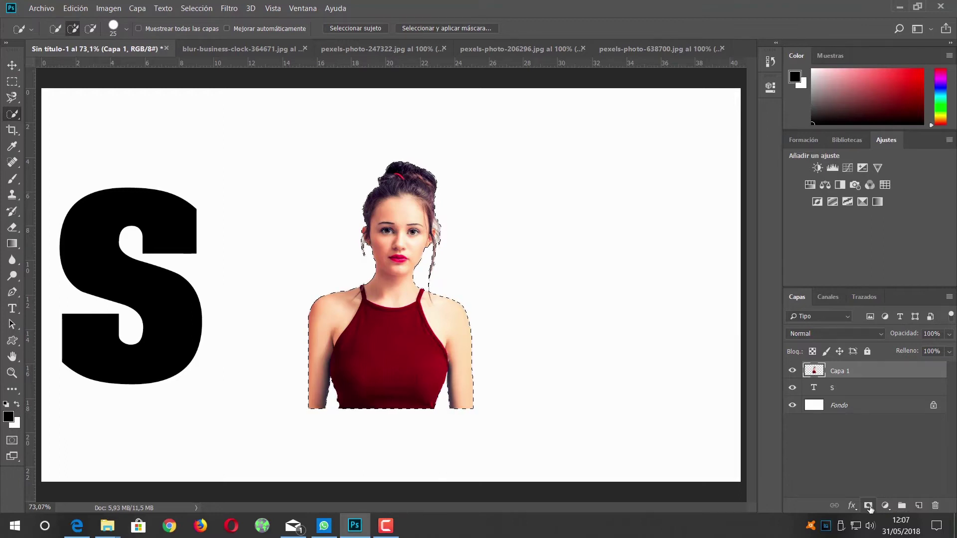
{"action": "left_click", "coordinate": [869, 506]}
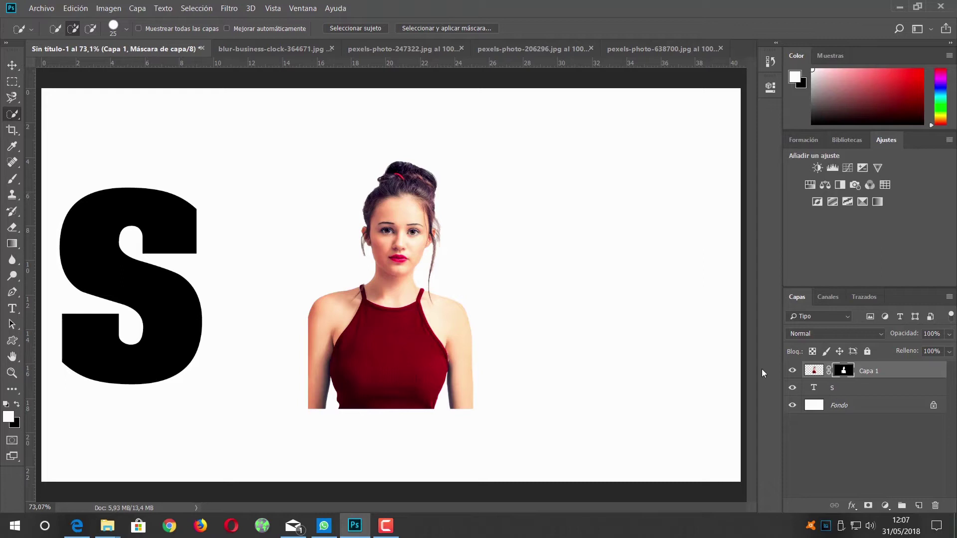
{"action": "left_click", "coordinate": [12, 308]}
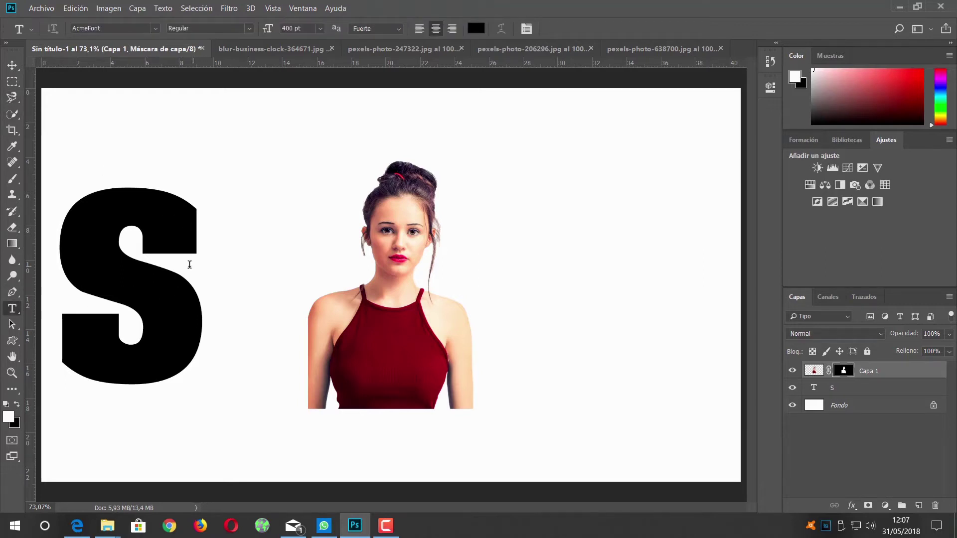
Step: Change the text letter S to E
{"action": "left_click", "coordinate": [193, 266]}
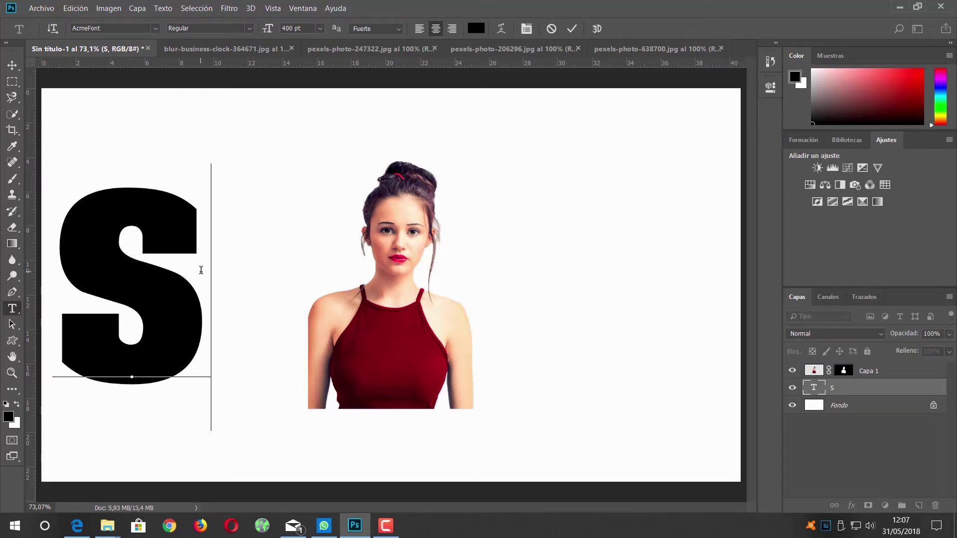
{"action": "key", "text": "BackSpace"}
{"action": "type", "text": "E"}
{"action": "left_click", "coordinate": [573, 31]}
Step: Move the woman over the letter E and scale her to about 110%
{"action": "left_click", "coordinate": [12, 66]}
{"action": "left_click_drag", "start_coordinate": [377, 213], "coordinate": [130, 181]}
{"action": "left_click_drag", "start_coordinate": [131, 186], "coordinate": [128, 180]}
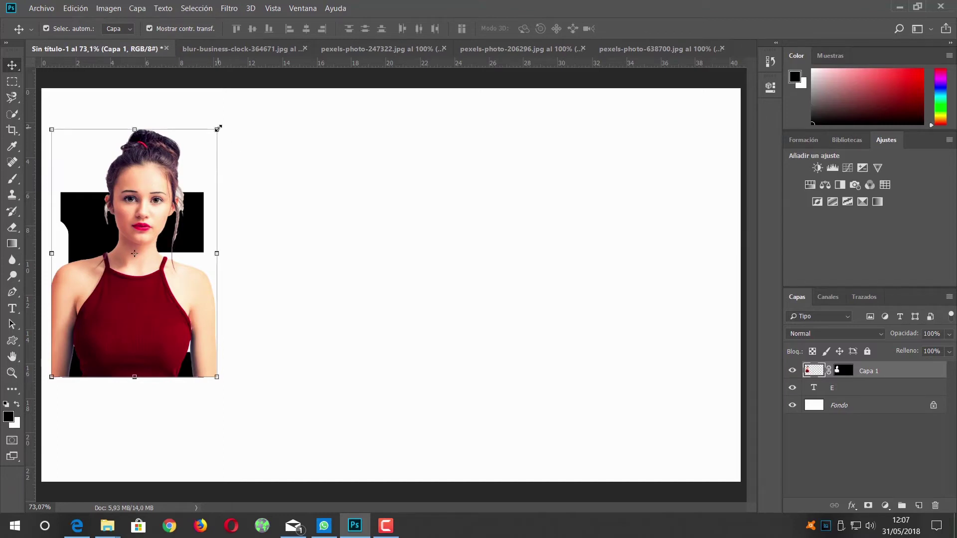
{"action": "left_click_drag", "start_coordinate": [218, 128], "coordinate": [248, 117]}
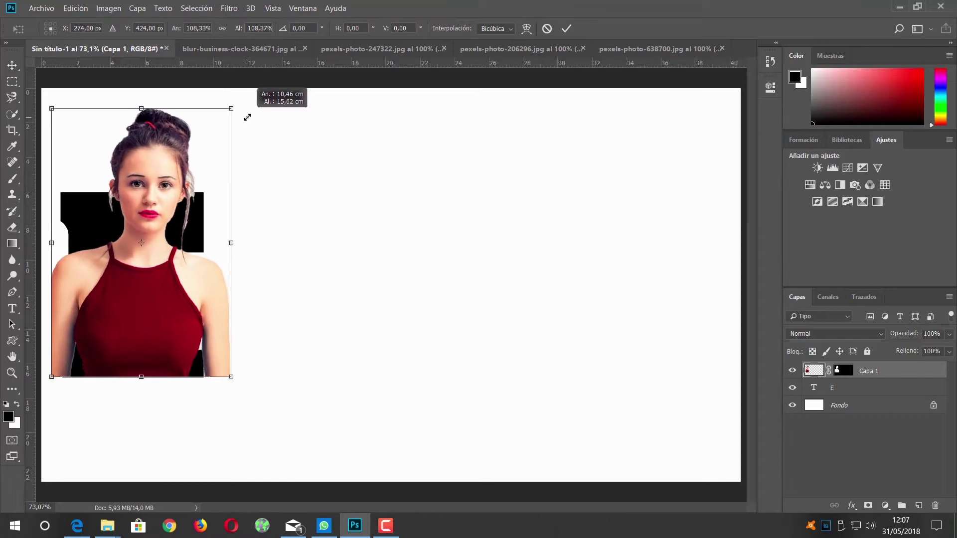
{"action": "left_click_drag", "start_coordinate": [248, 117], "coordinate": [252, 114]}
{"action": "left_click", "coordinate": [567, 29]}
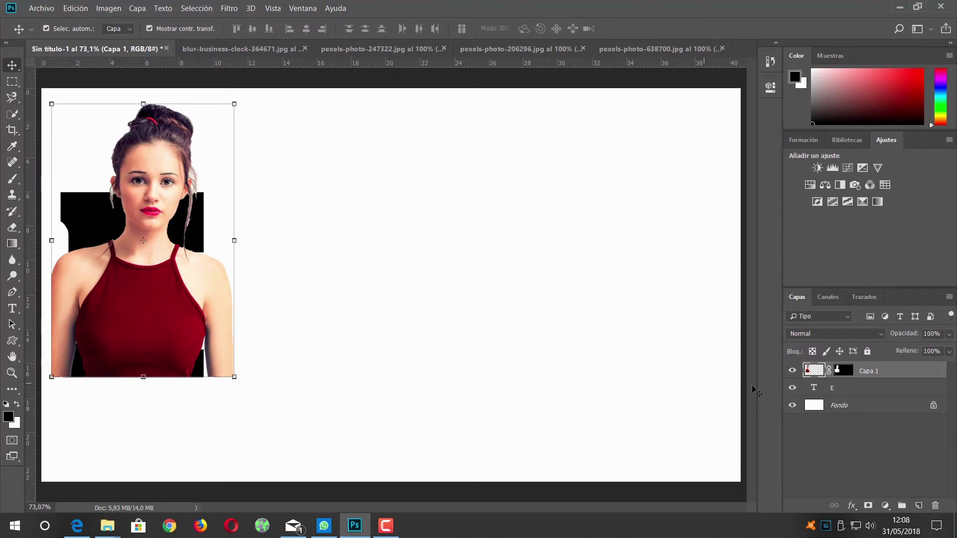
Step: Load the E's outline as a selection, invert it, and make Capa 1 active
{"action": "left_click", "coordinate": [847, 389]}
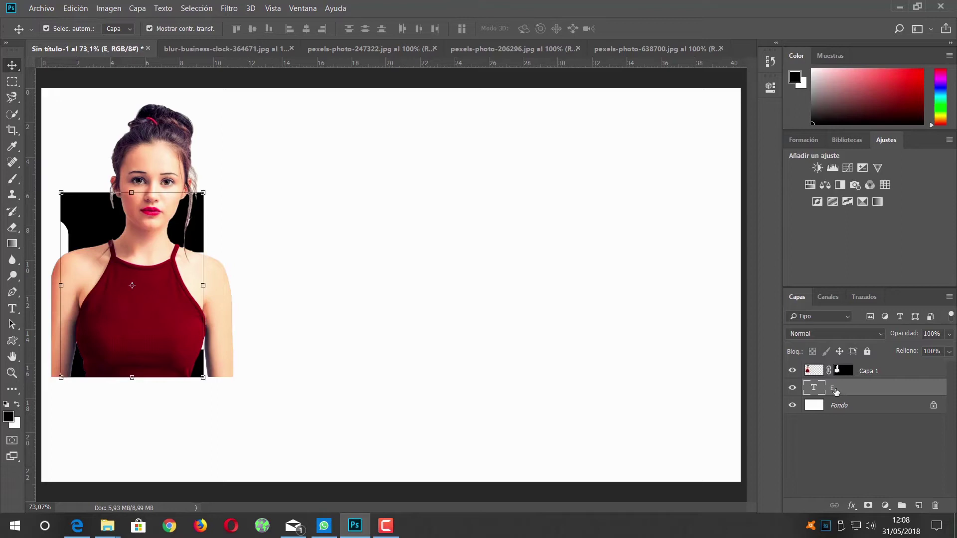
{"action": "left_click", "coordinate": [854, 390], "text": "ctrl"}
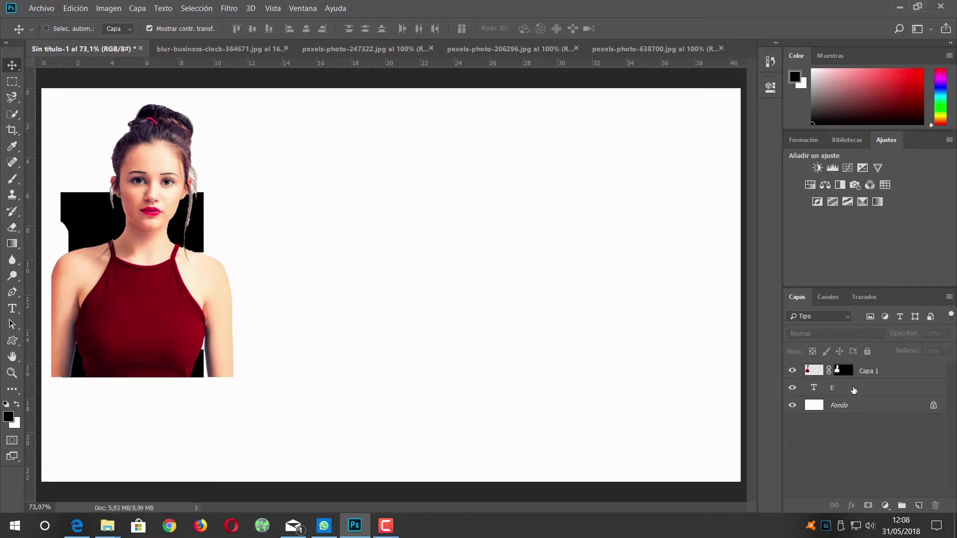
{"action": "left_click", "coordinate": [814, 388], "text": "ctrl"}
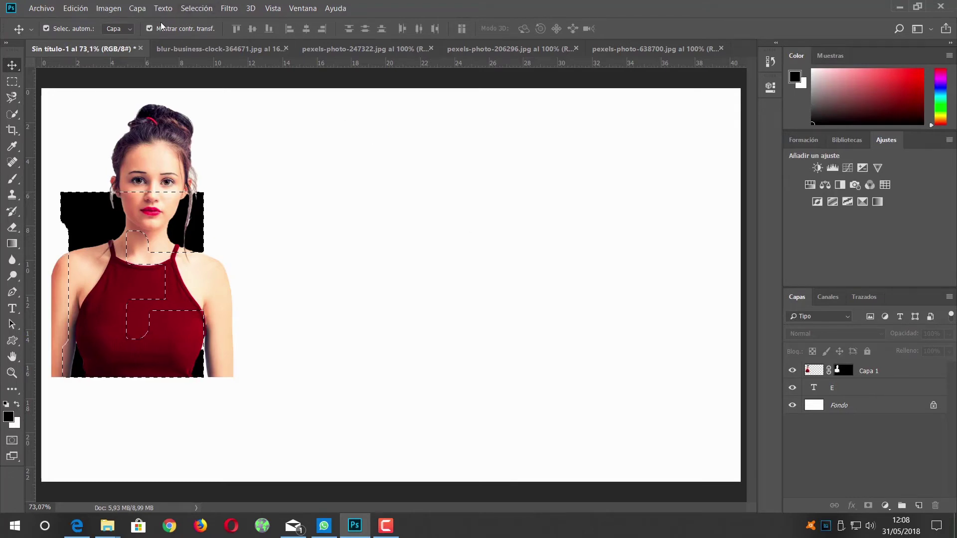
{"action": "left_click", "coordinate": [187, 9]}
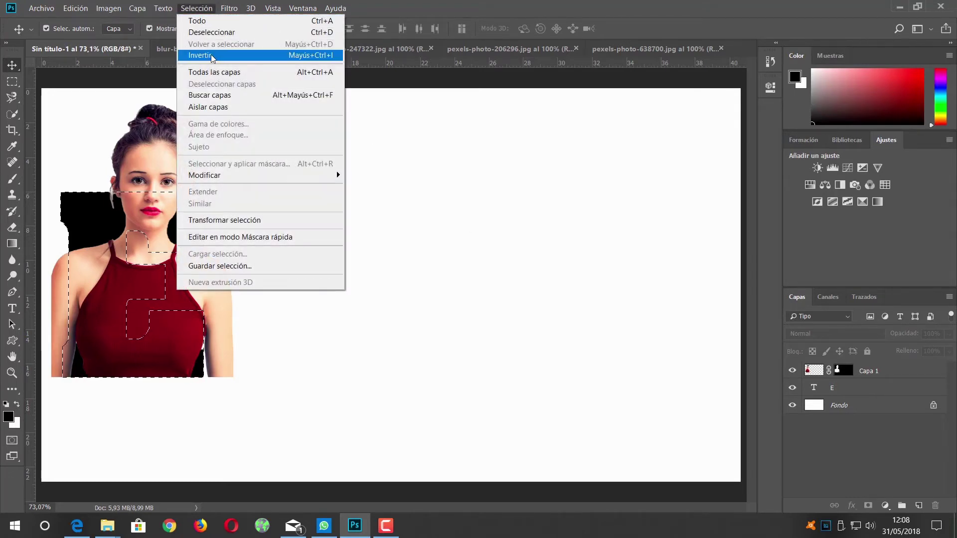
{"action": "left_click", "coordinate": [211, 55]}
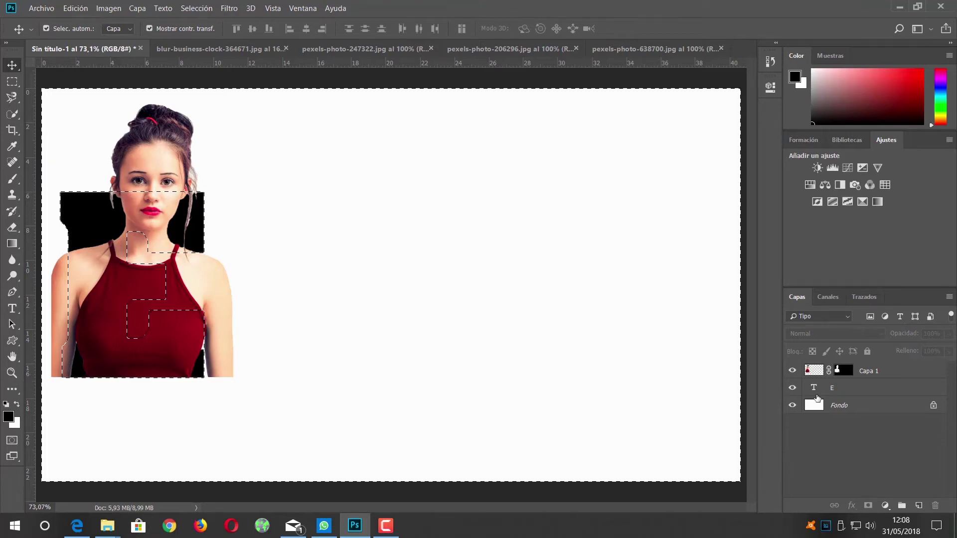
{"action": "left_click", "coordinate": [886, 375]}
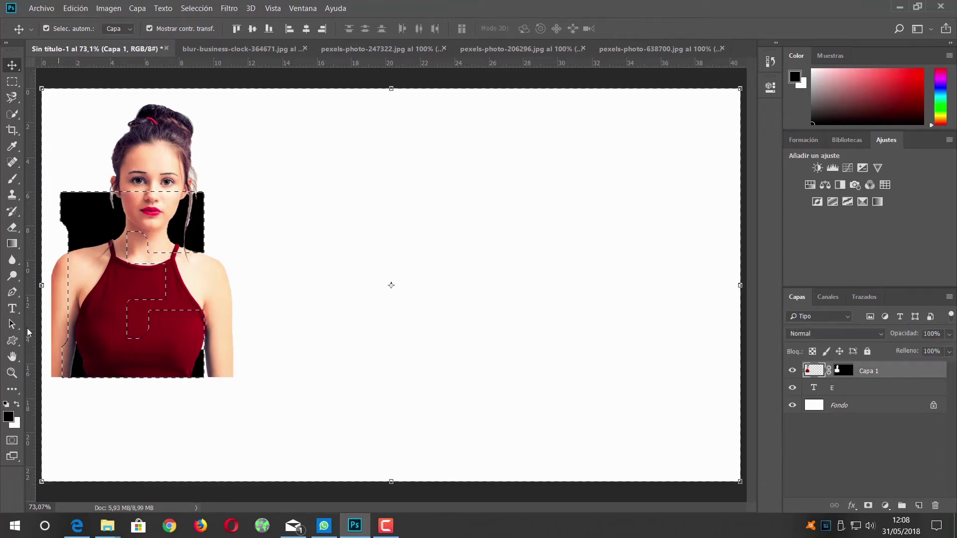
Step: Erase Capa 1's arm, shoulder and dress outside the E with a 66 px eraser, then deselect
{"action": "right_click", "coordinate": [13, 227]}
{"action": "left_click", "coordinate": [55, 231]}
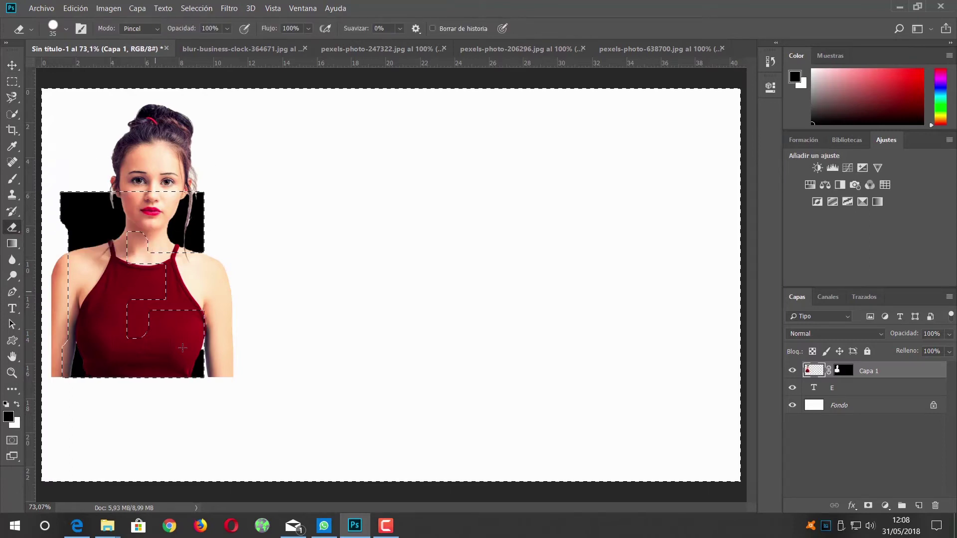
{"action": "mouse_move", "coordinate": [225, 380]}
{"action": "left_mouse_down"}
{"action": "mouse_move", "coordinate": [212, 306]}
{"action": "mouse_move", "coordinate": [224, 297]}
{"action": "left_mouse_up"}
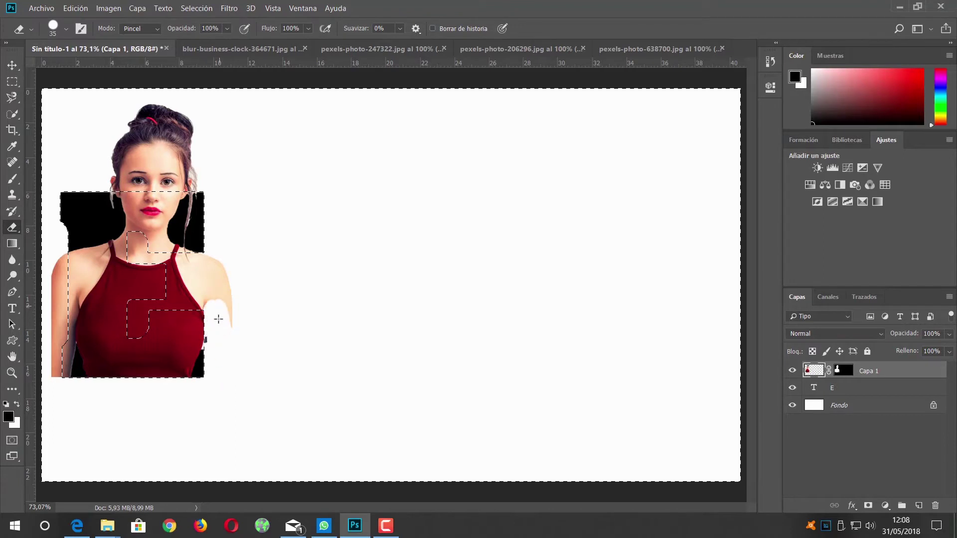
{"action": "left_click", "coordinate": [66, 31]}
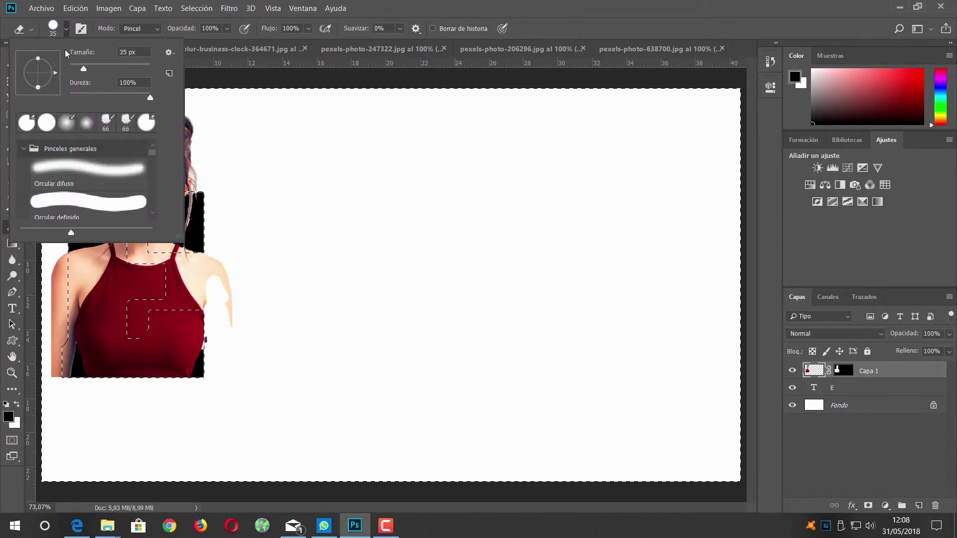
{"action": "left_click", "coordinate": [96, 68]}
{"action": "key", "text": "Return"}
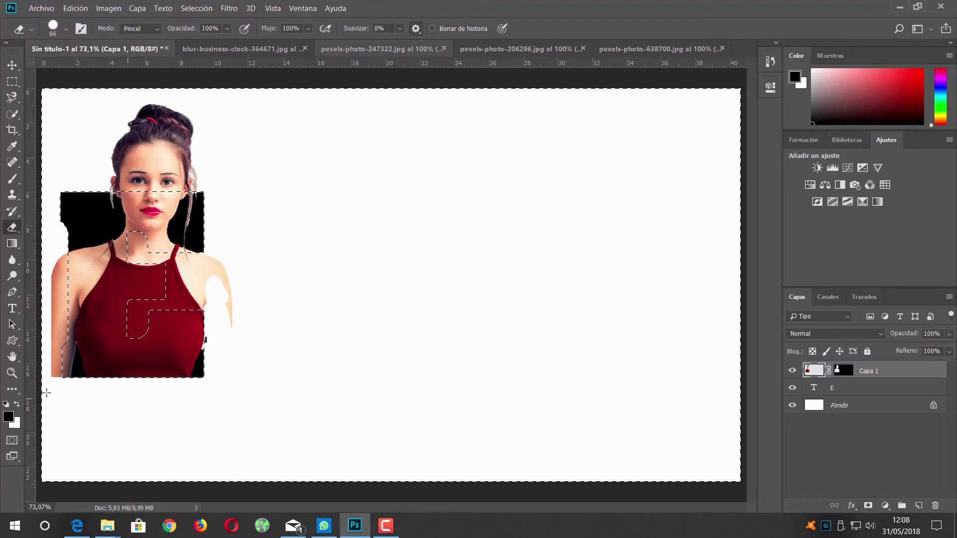
{"action": "left_click_drag", "start_coordinate": [58, 392], "coordinate": [64, 260]}
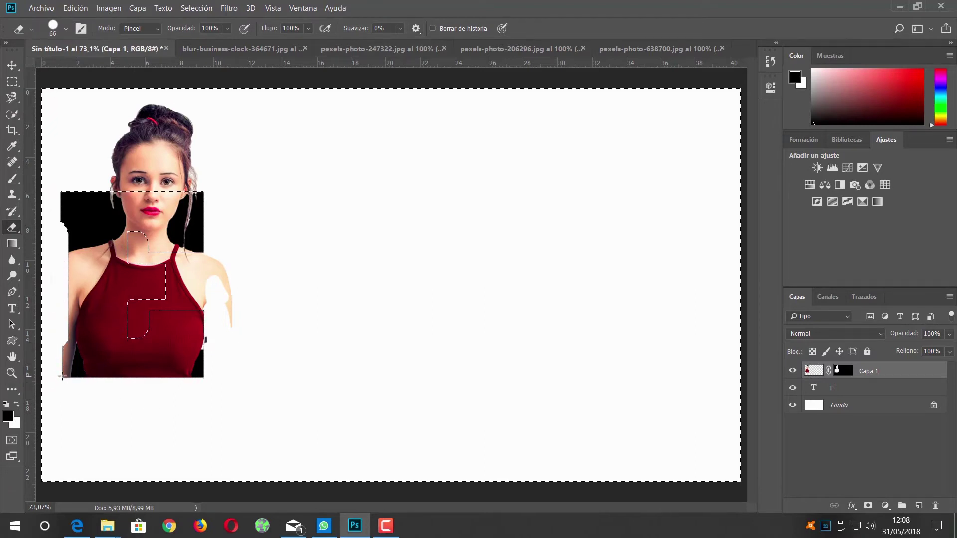
{"action": "mouse_move", "coordinate": [75, 338]}
{"action": "left_mouse_down"}
{"action": "mouse_move", "coordinate": [151, 314]}
{"action": "mouse_move", "coordinate": [135, 240]}
{"action": "left_mouse_up"}
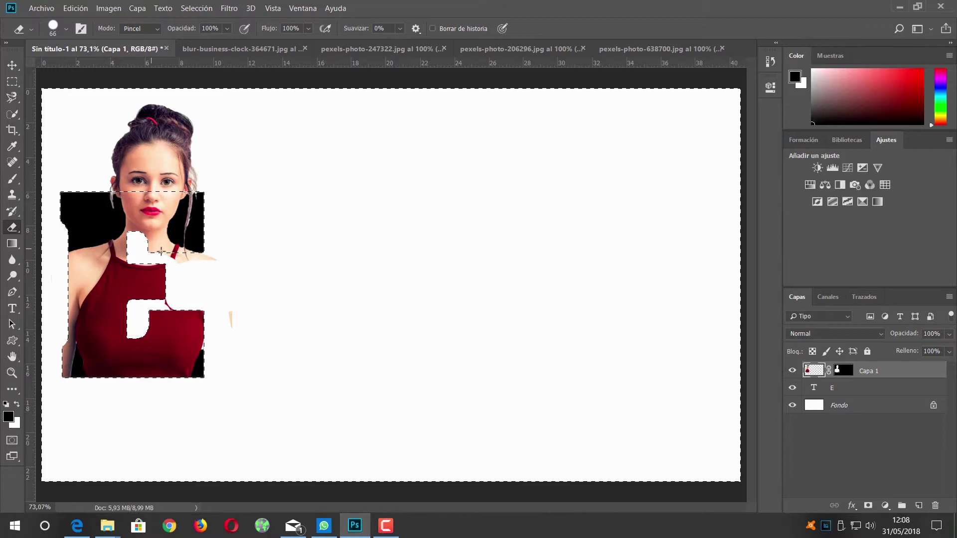
{"action": "left_click_drag", "start_coordinate": [231, 324], "coordinate": [141, 295]}
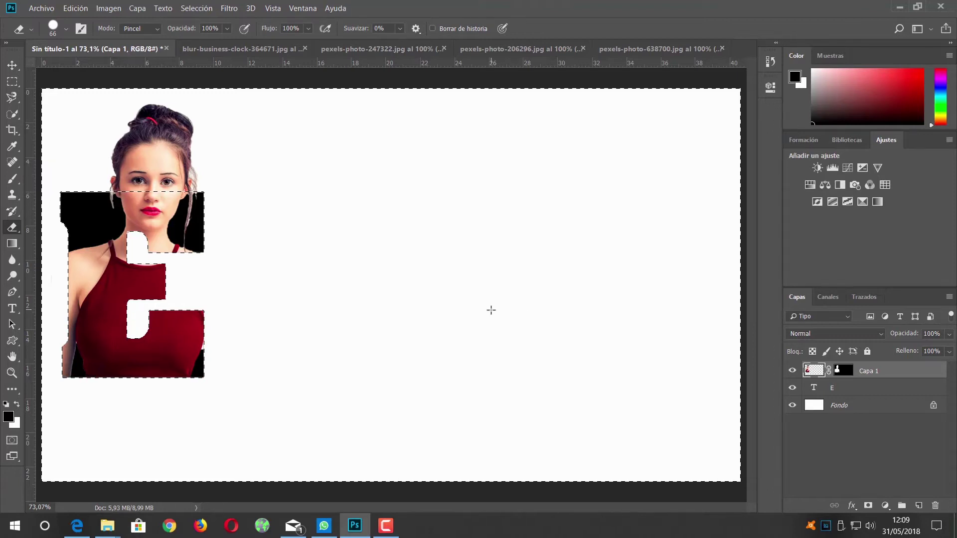
{"action": "key", "text": "ctrl+d"}
Step: Add a Superposición de degradado style to the E, trying blue-yellow and blue-orange presets
{"action": "left_click", "coordinate": [847, 392]}
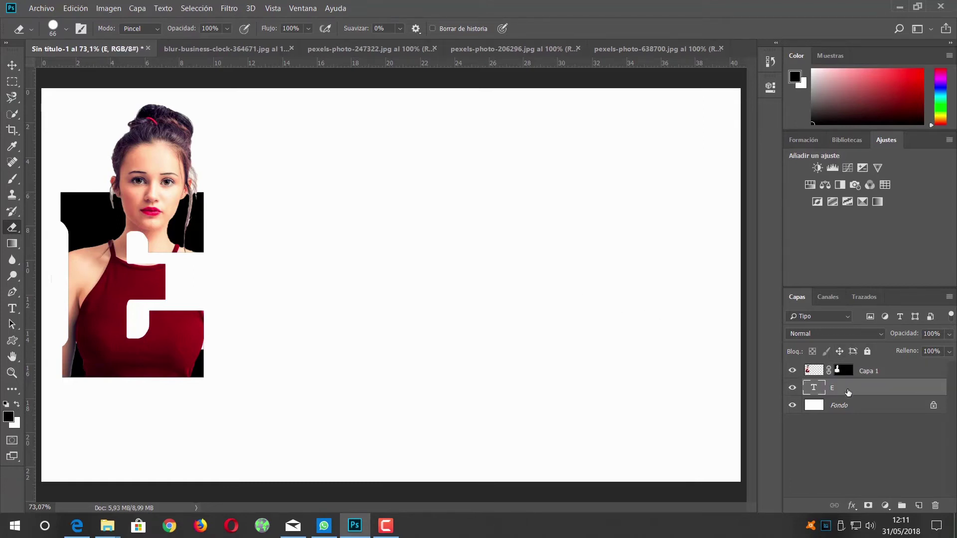
{"action": "left_click", "coordinate": [853, 506]}
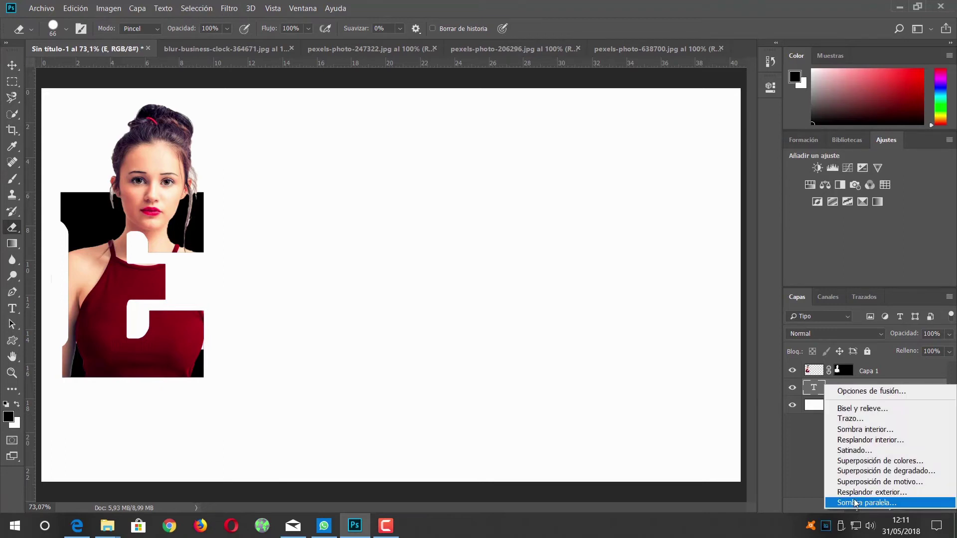
{"action": "left_click", "coordinate": [868, 392]}
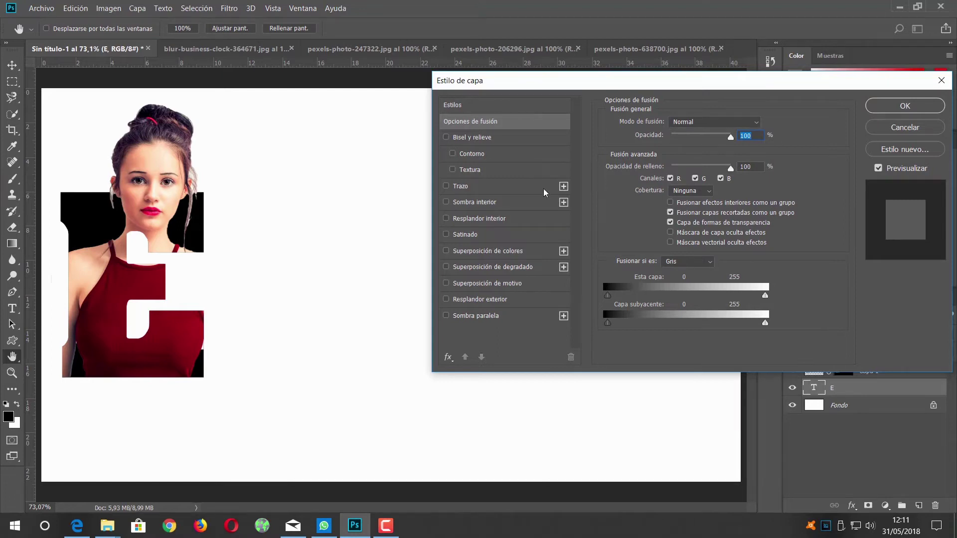
{"action": "left_click", "coordinate": [519, 268]}
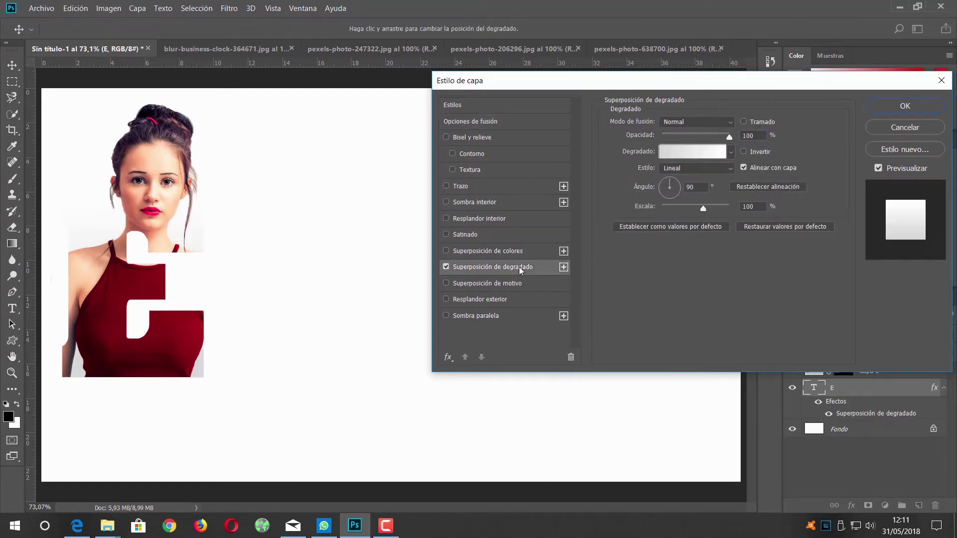
{"action": "left_click", "coordinate": [731, 151]}
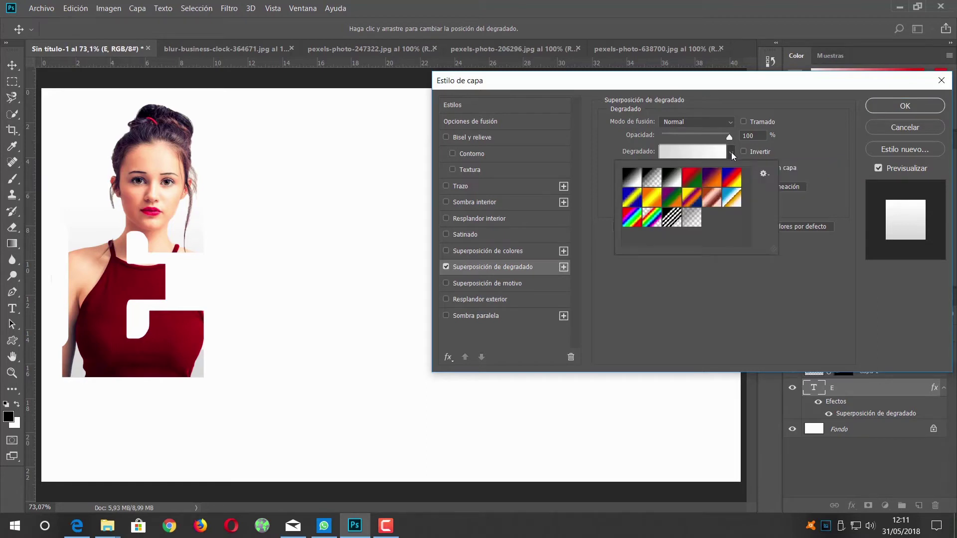
{"action": "left_click", "coordinate": [632, 199]}
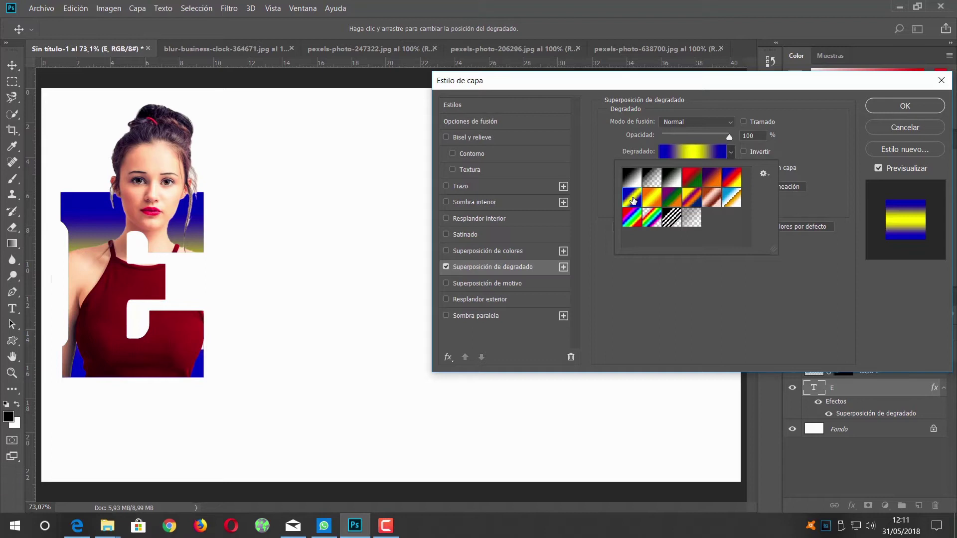
{"action": "left_click", "coordinate": [732, 153]}
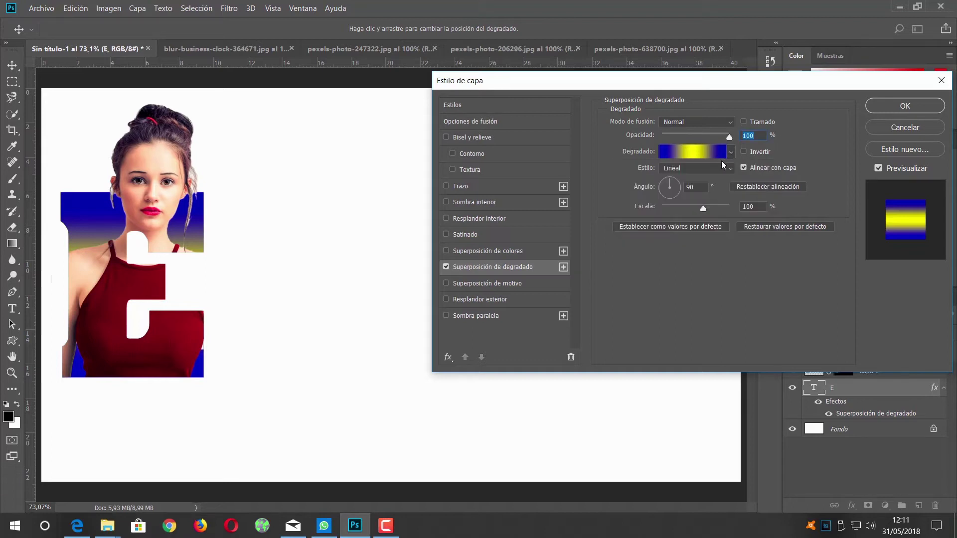
{"action": "left_click", "coordinate": [729, 152]}
{"action": "left_click", "coordinate": [728, 197]}
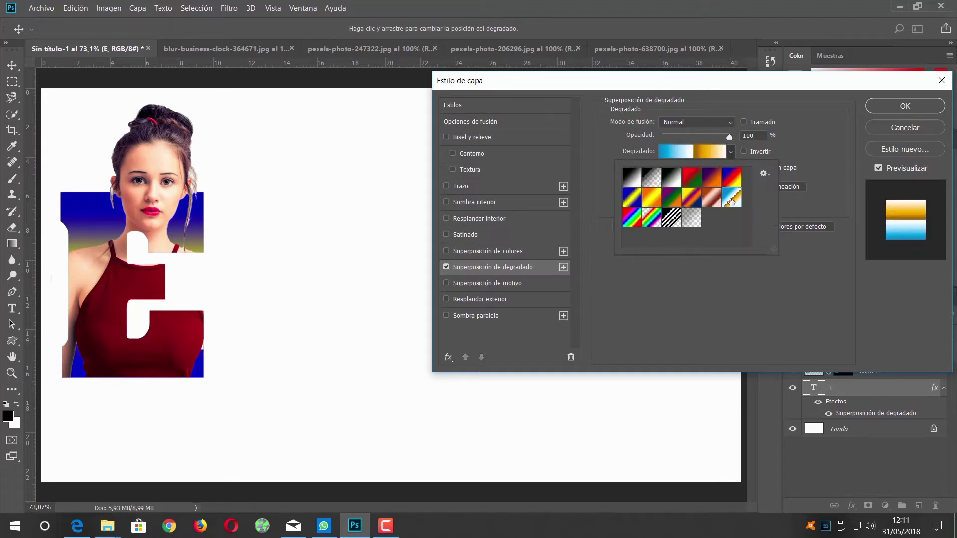
{"action": "left_click", "coordinate": [731, 152]}
Step: Load the Efectos especiales gradient set and apply its dark blue gradient to the E
{"action": "left_click", "coordinate": [733, 153]}
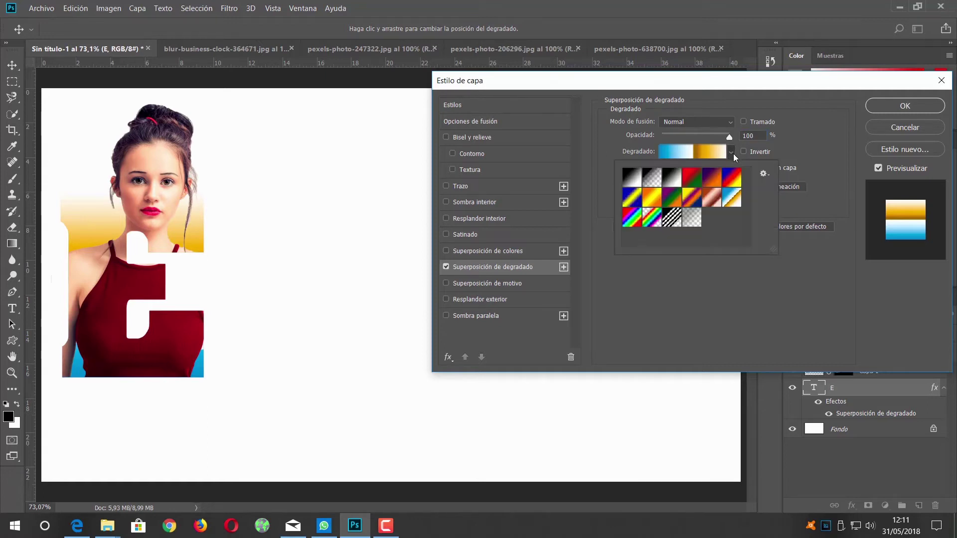
{"action": "left_click", "coordinate": [764, 174]}
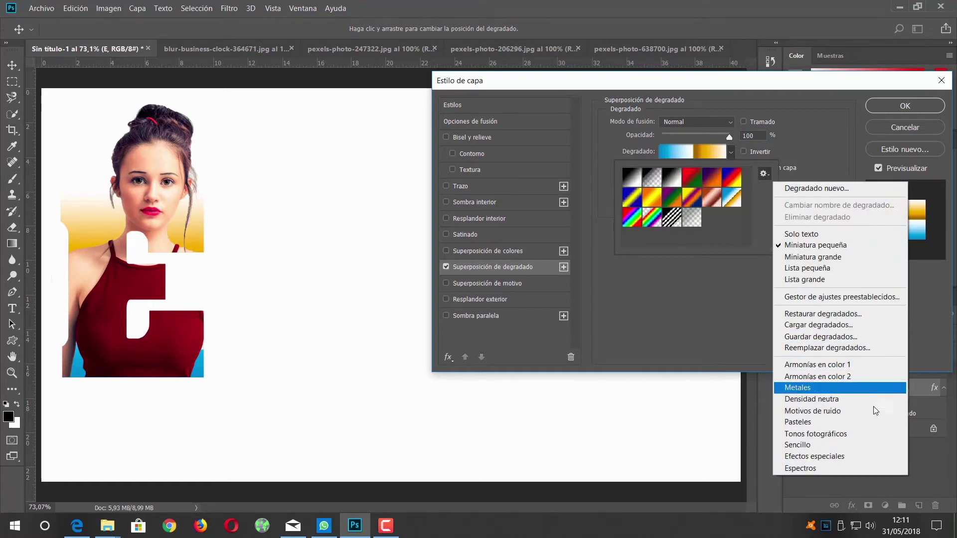
{"action": "left_click", "coordinate": [847, 462]}
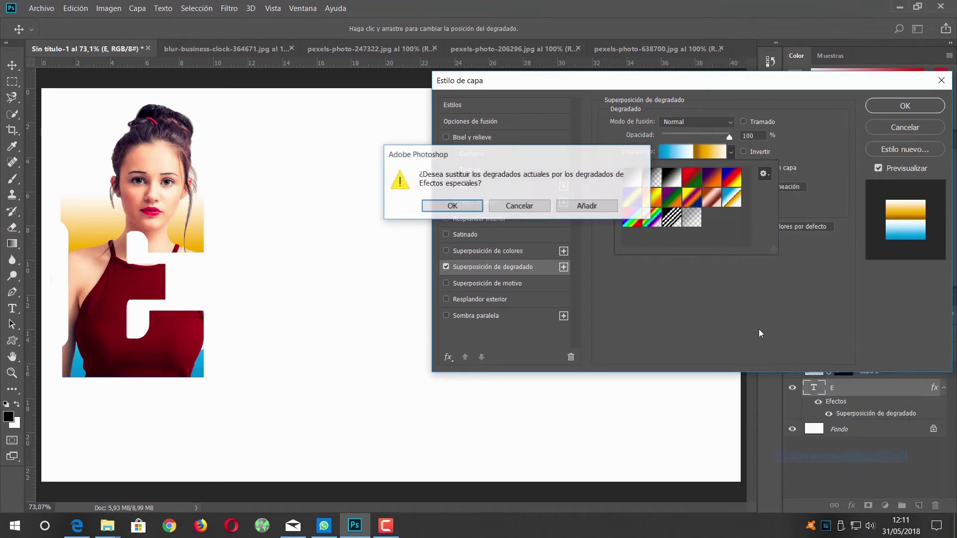
{"action": "left_click", "coordinate": [458, 206]}
{"action": "left_click", "coordinate": [692, 177]}
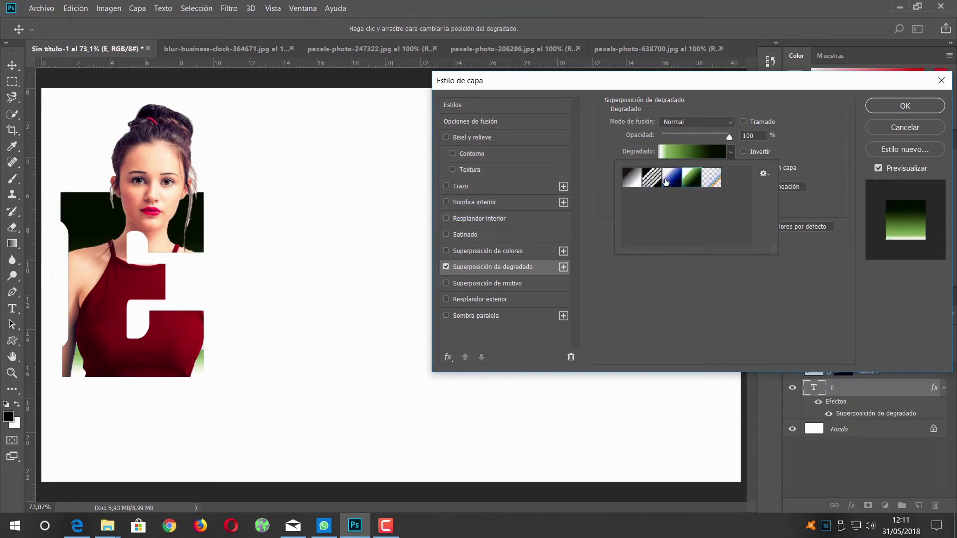
{"action": "left_click", "coordinate": [668, 178]}
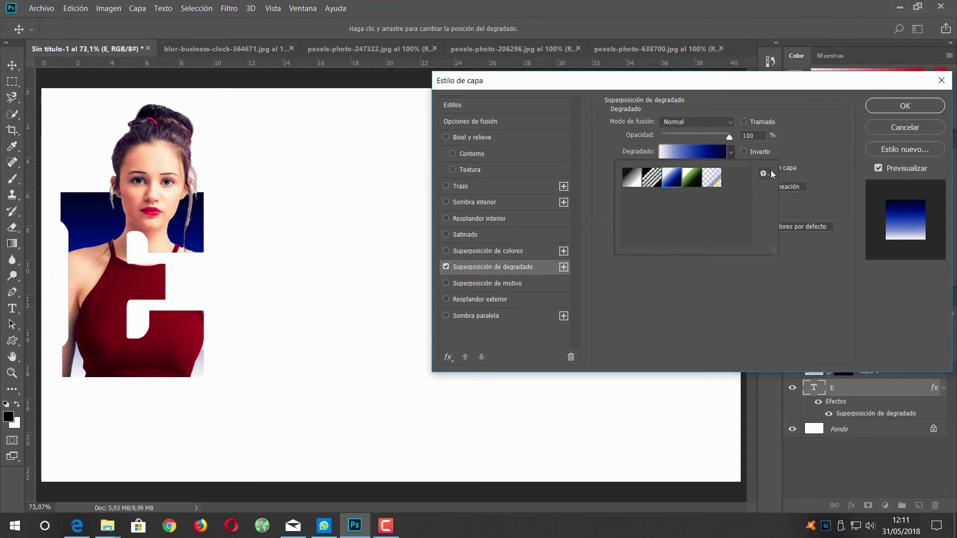
{"action": "left_click", "coordinate": [894, 110]}
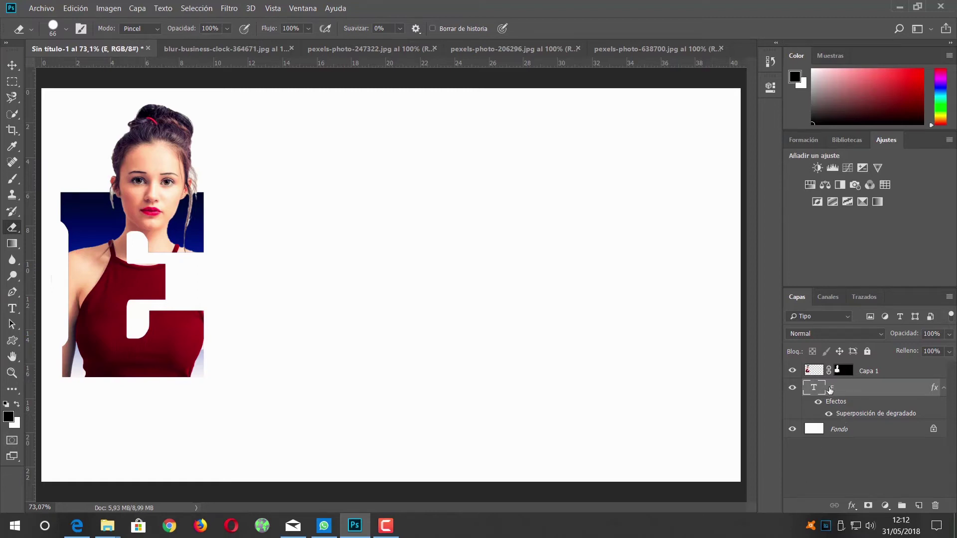
Step: Load the E's shape on new layer Capa 2 and stroke it 15 px black, Exterior
{"action": "double_click", "coordinate": [835, 390]}
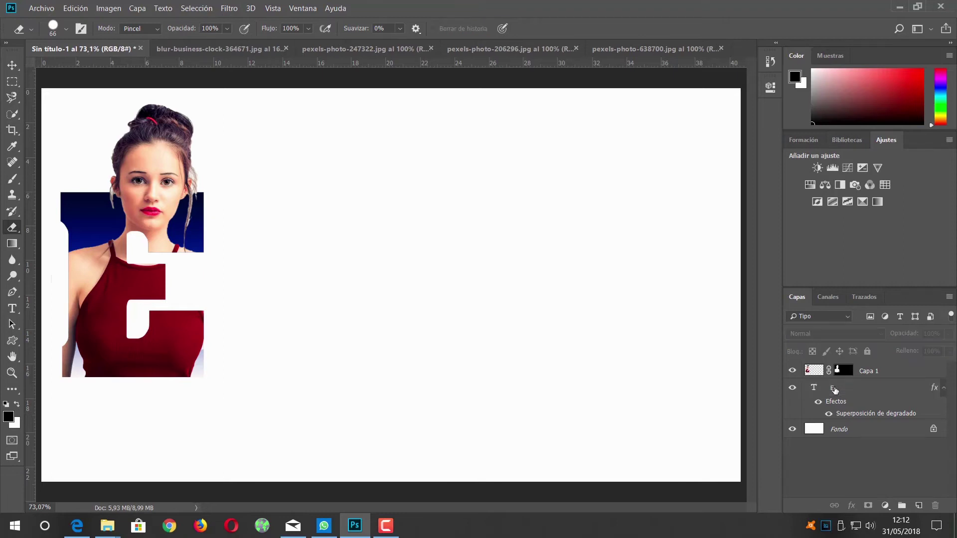
{"action": "key", "text": "Return"}
{"action": "left_click", "coordinate": [823, 392], "text": "ctrl"}
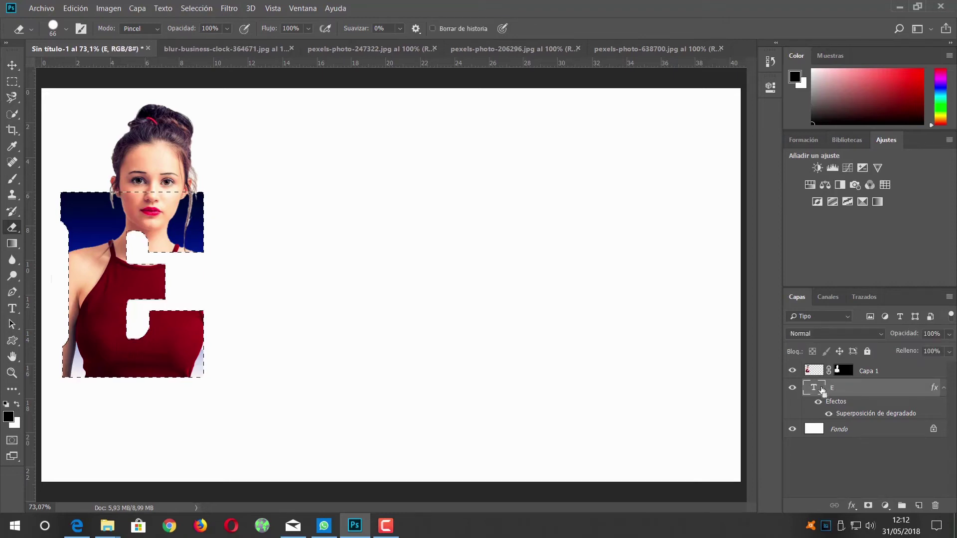
{"action": "left_click", "coordinate": [920, 507]}
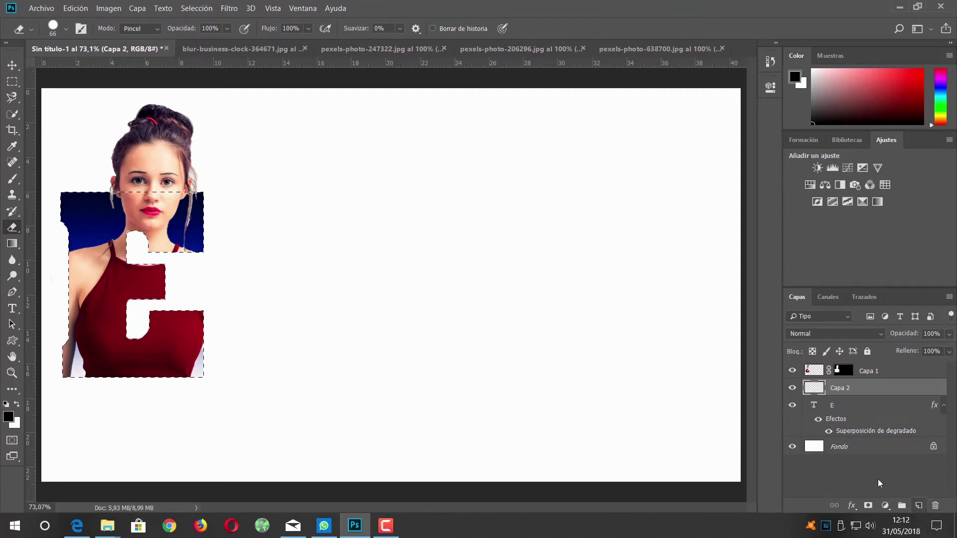
{"action": "left_click", "coordinate": [76, 8]}
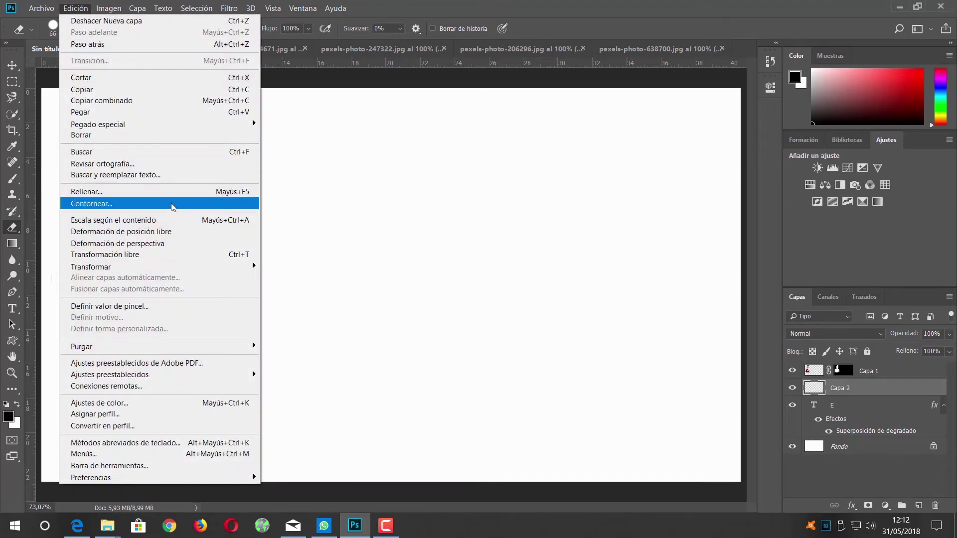
{"action": "left_click", "coordinate": [172, 207]}
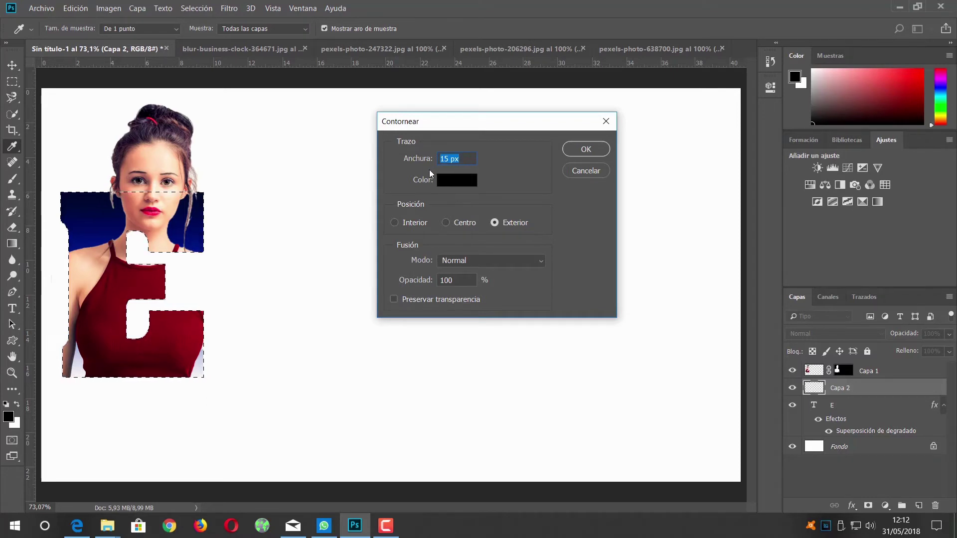
{"action": "left_click", "coordinate": [586, 149]}
{"action": "key", "text": "e"}
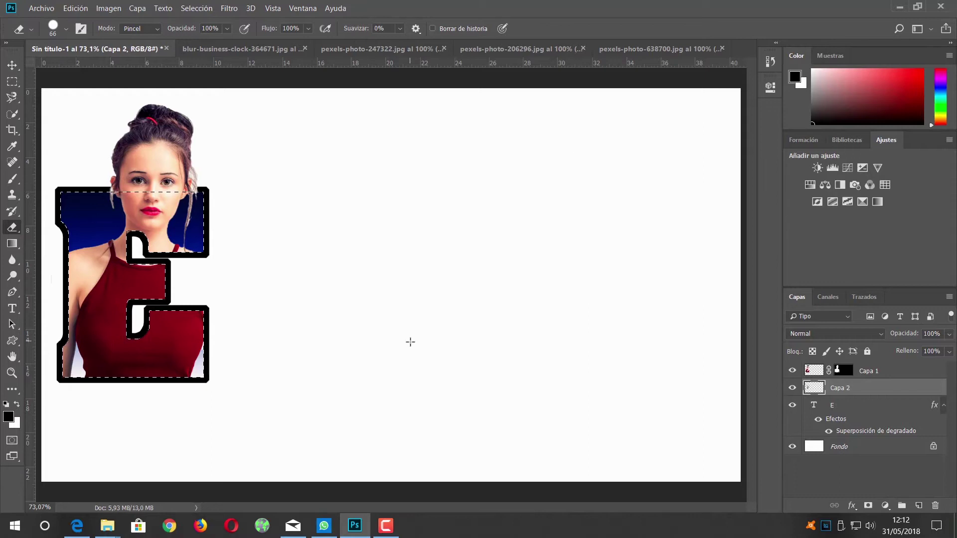
Step: Deselect, type a black letter B right of the E, then switch to pexels-photo-206296.jpg
{"action": "key", "text": "ctrl+d"}
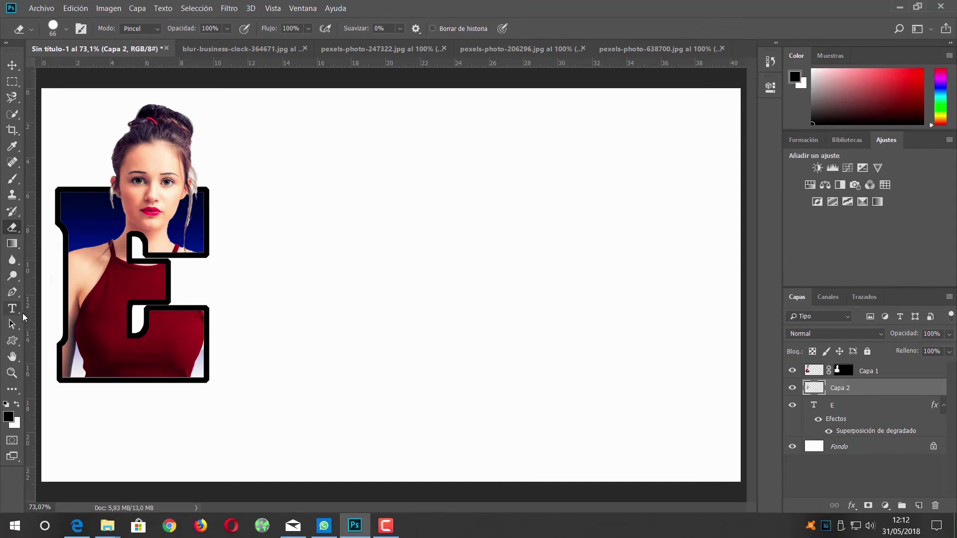
{"action": "left_click", "coordinate": [7, 305]}
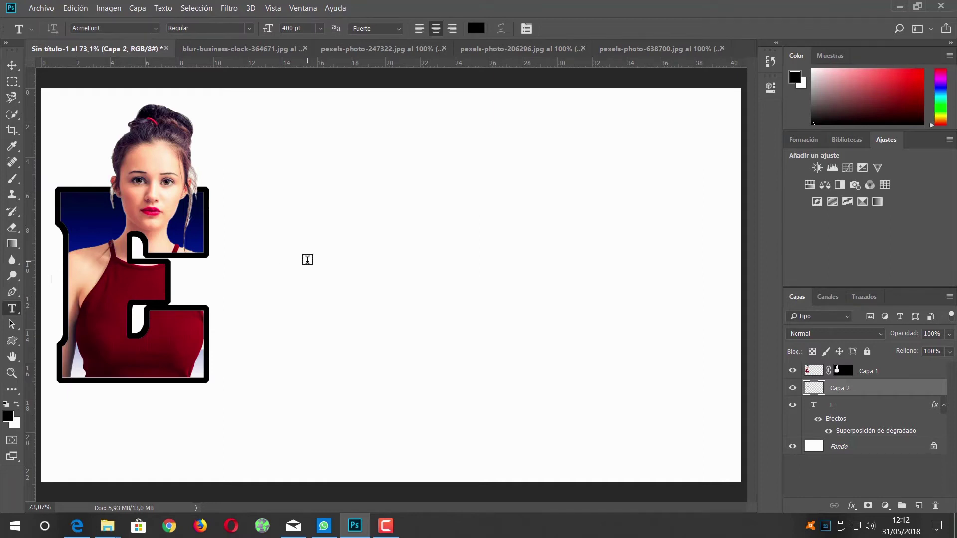
{"action": "left_click", "coordinate": [316, 260]}
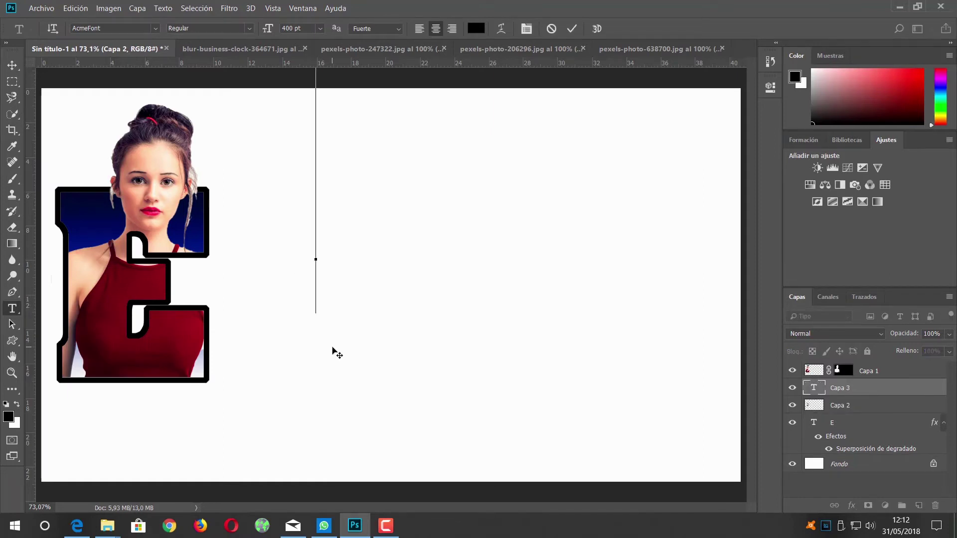
{"action": "type", "text": "B"}
{"action": "left_click", "coordinate": [572, 28]}
{"action": "key", "text": "v"}
{"action": "mouse_move", "coordinate": [272, 116]}
{"action": "left_mouse_down"}
{"action": "mouse_move", "coordinate": [341, 187]}
{"action": "mouse_move", "coordinate": [349, 167]}
{"action": "mouse_move", "coordinate": [325, 241]}
{"action": "mouse_move", "coordinate": [319, 227]}
{"action": "left_mouse_up"}
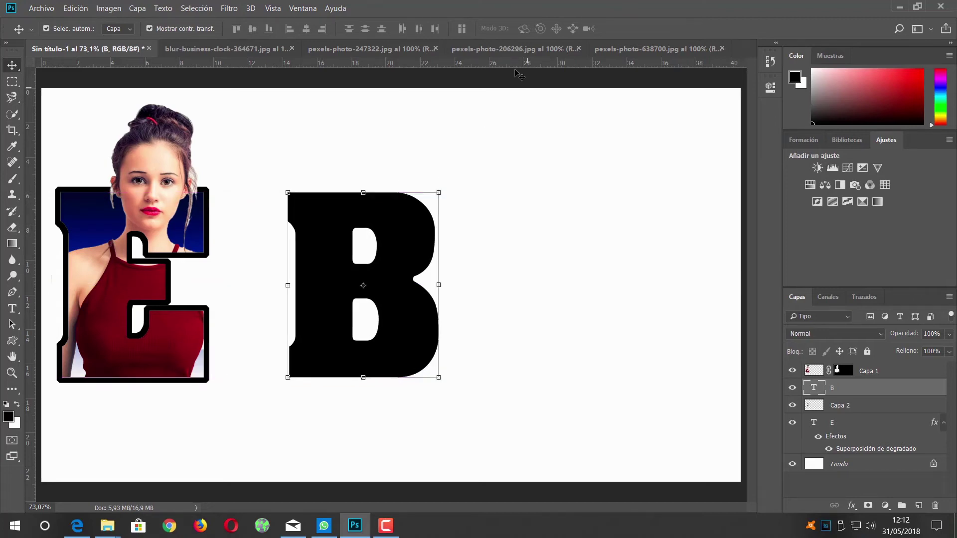
{"action": "left_click", "coordinate": [493, 50]}
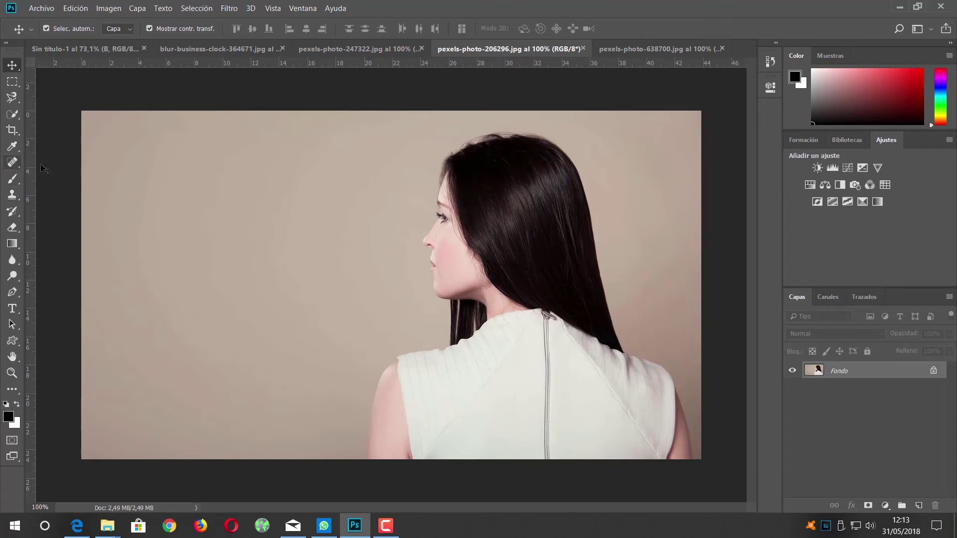
Step: Auto-select the dark-haired woman with Seleccionar sujeto, copy her, and return to Sin título-1
{"action": "left_click", "coordinate": [13, 115]}
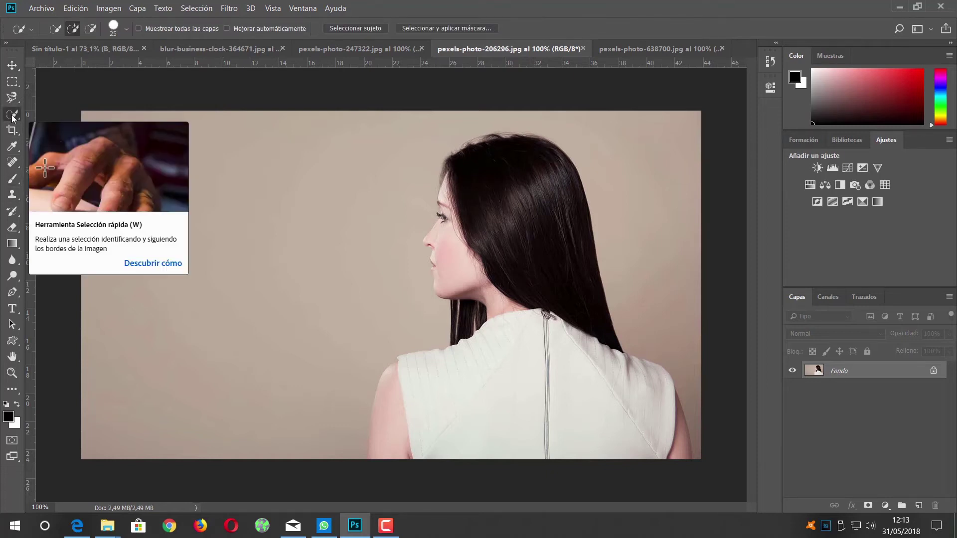
{"action": "left_click", "coordinate": [361, 28]}
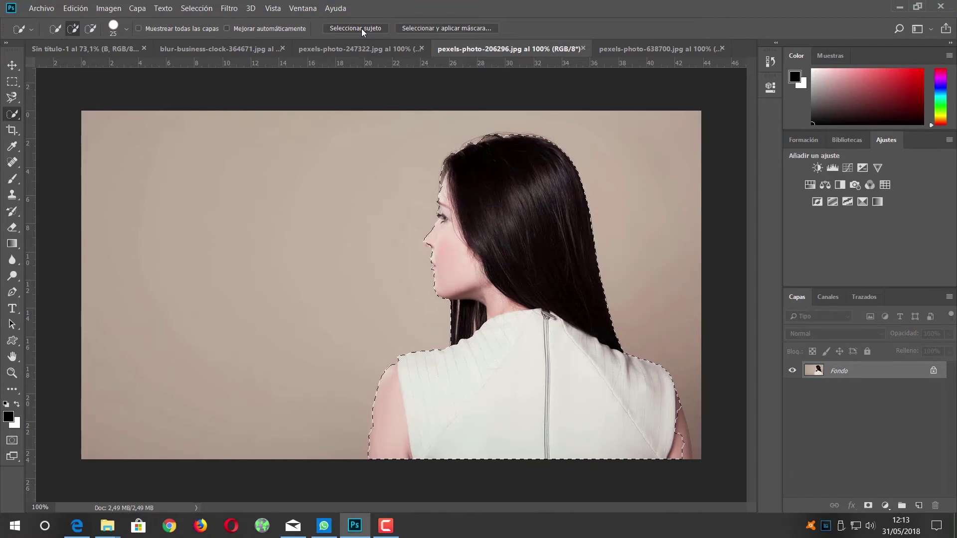
{"action": "left_click", "coordinate": [80, 11]}
{"action": "left_click", "coordinate": [120, 89]}
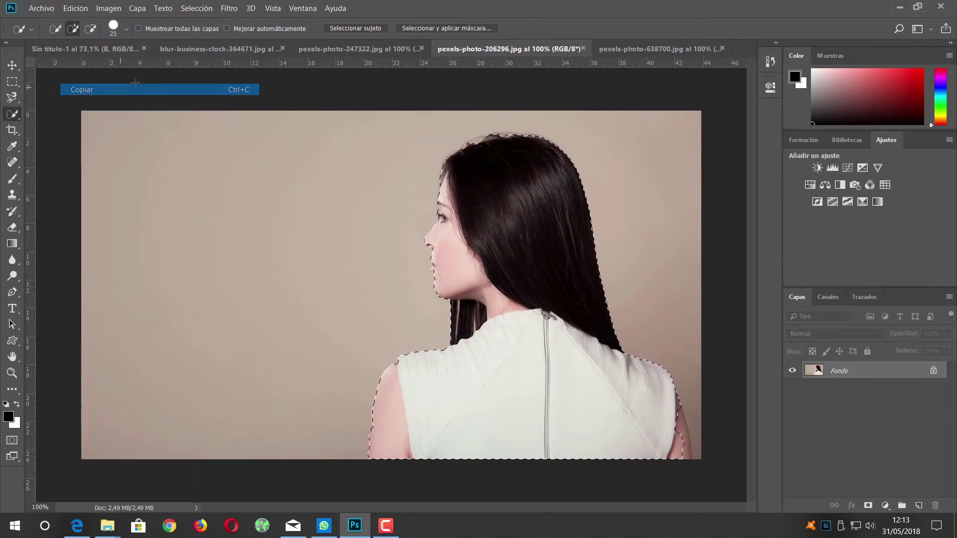
{"action": "left_click", "coordinate": [76, 47]}
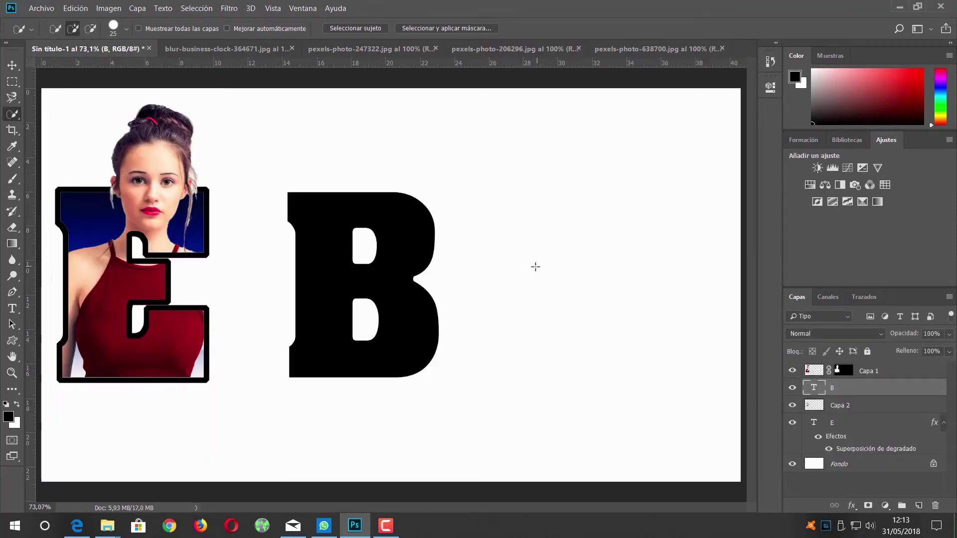
Step: Paste the woman in as Capa 3 and drag it to the top of the layer stack
{"action": "left_click", "coordinate": [75, 8]}
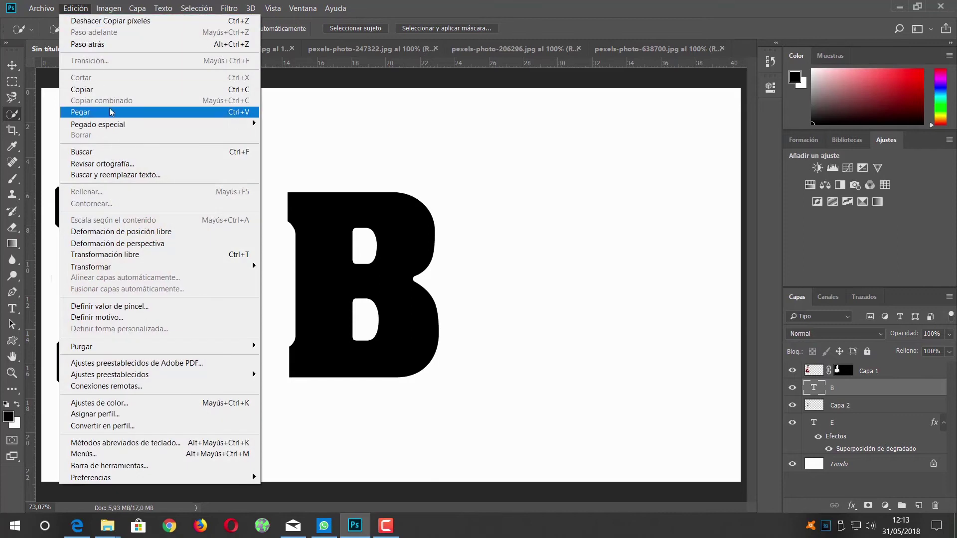
{"action": "left_click", "coordinate": [110, 112]}
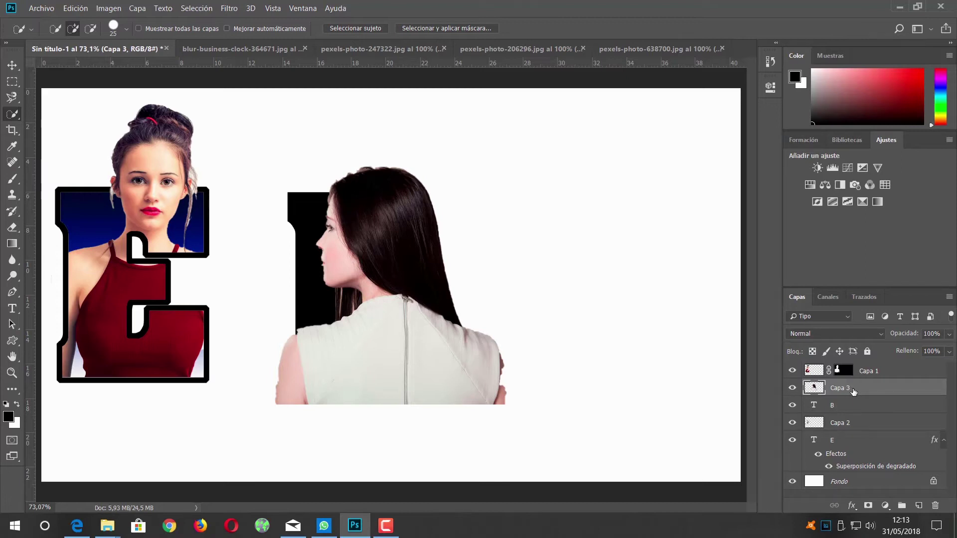
{"action": "left_click_drag", "start_coordinate": [853, 390], "coordinate": [858, 373]}
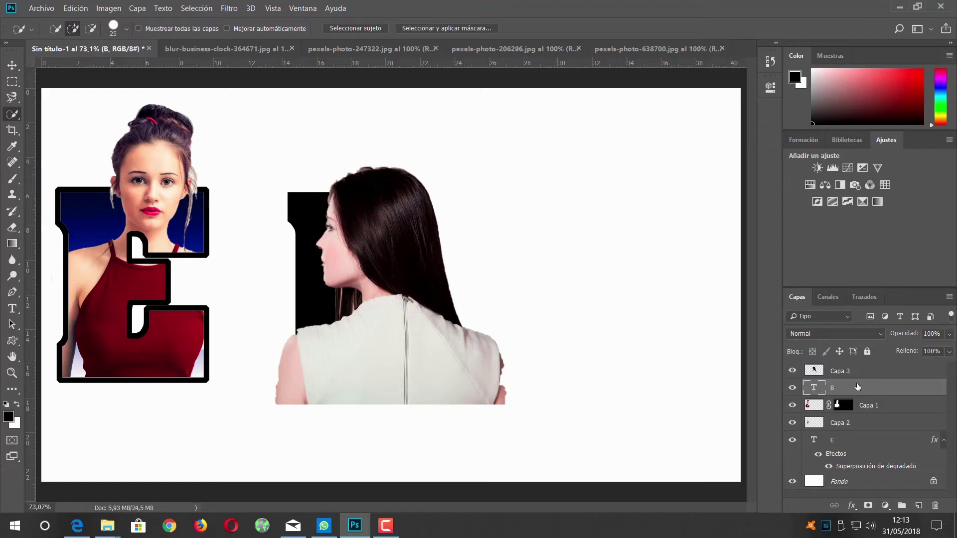
{"action": "left_click", "coordinate": [839, 373]}
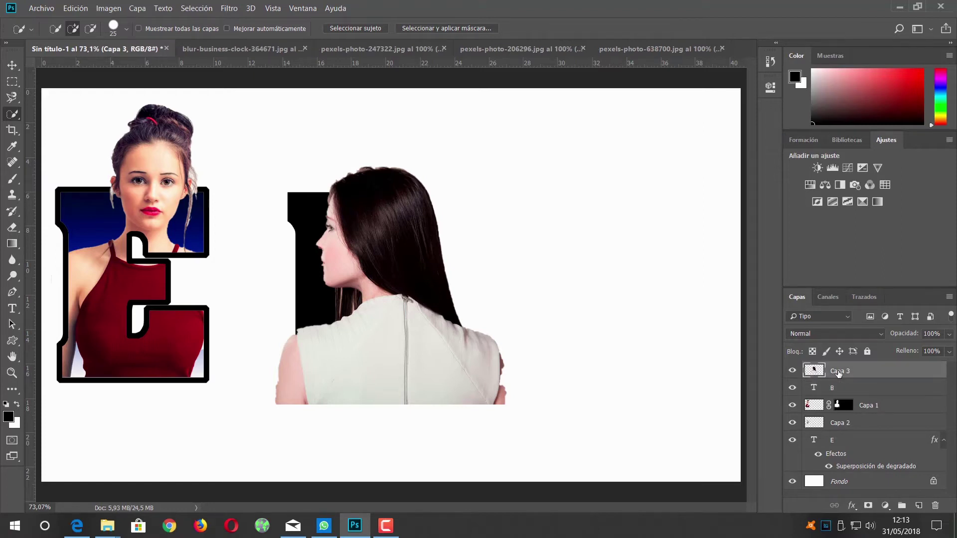
{"action": "left_click", "coordinate": [839, 373], "text": "ctrl"}
Step: Mask Capa 3 to the woman's loaded outline selection with a layer mask
{"action": "left_click", "coordinate": [817, 373], "text": "ctrl"}
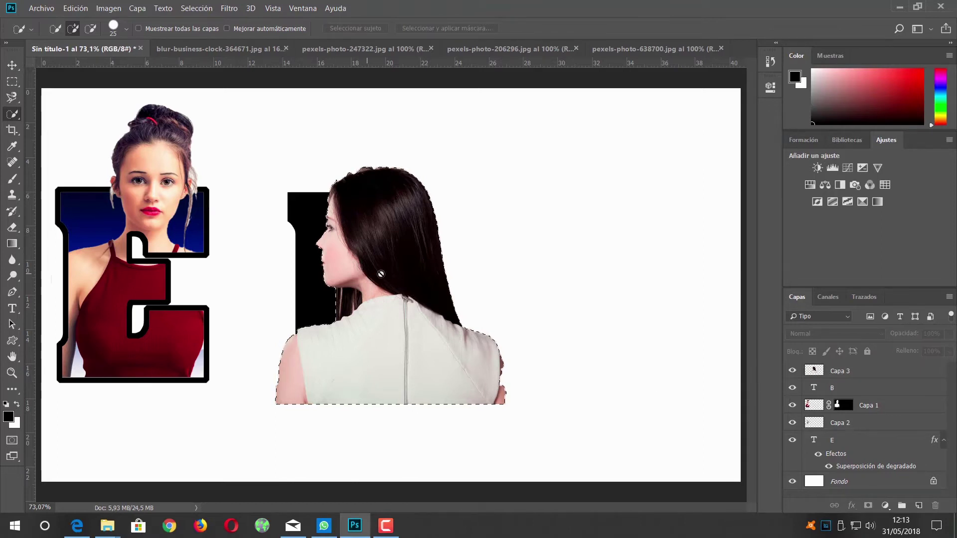
{"action": "left_click", "coordinate": [877, 371]}
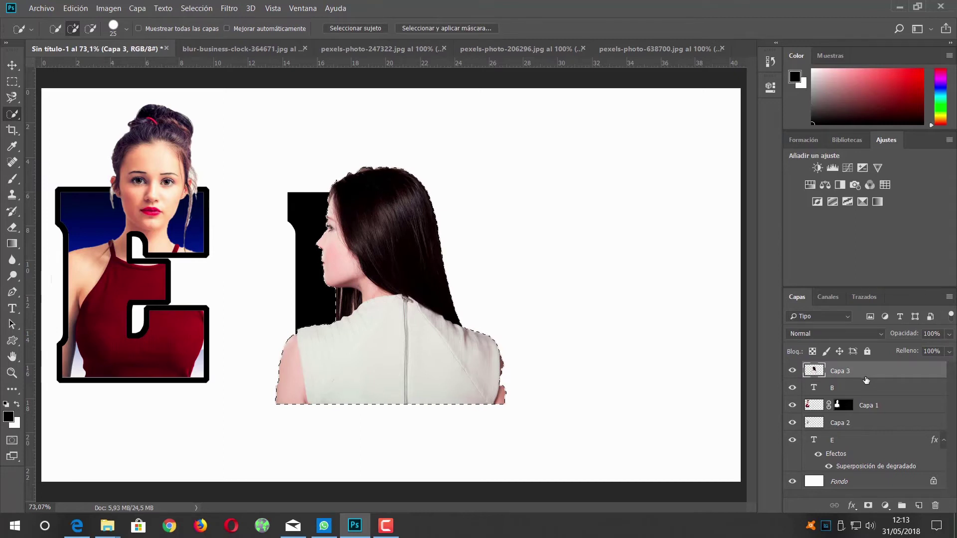
{"action": "left_click", "coordinate": [868, 507]}
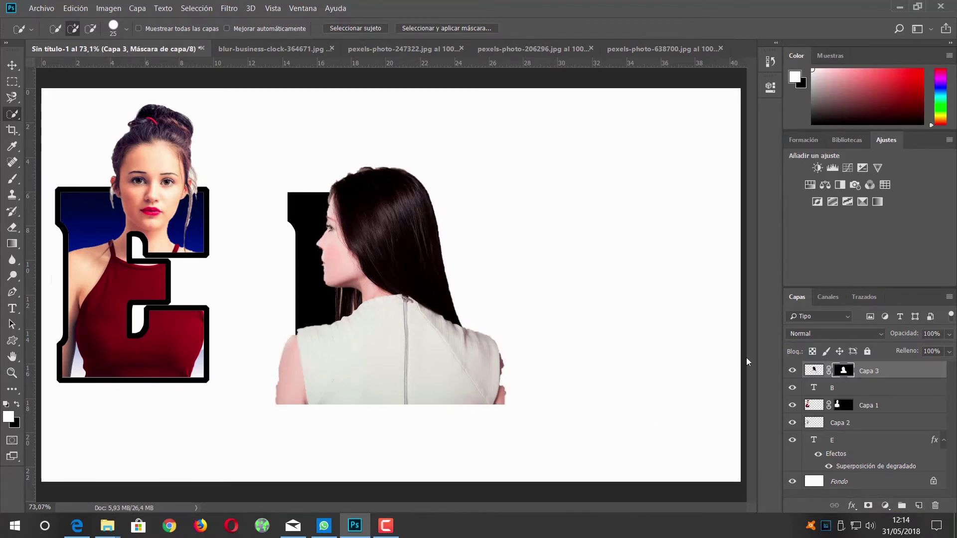
Step: Move the letter B up and to the right, behind the woman
{"action": "left_click", "coordinate": [12, 66]}
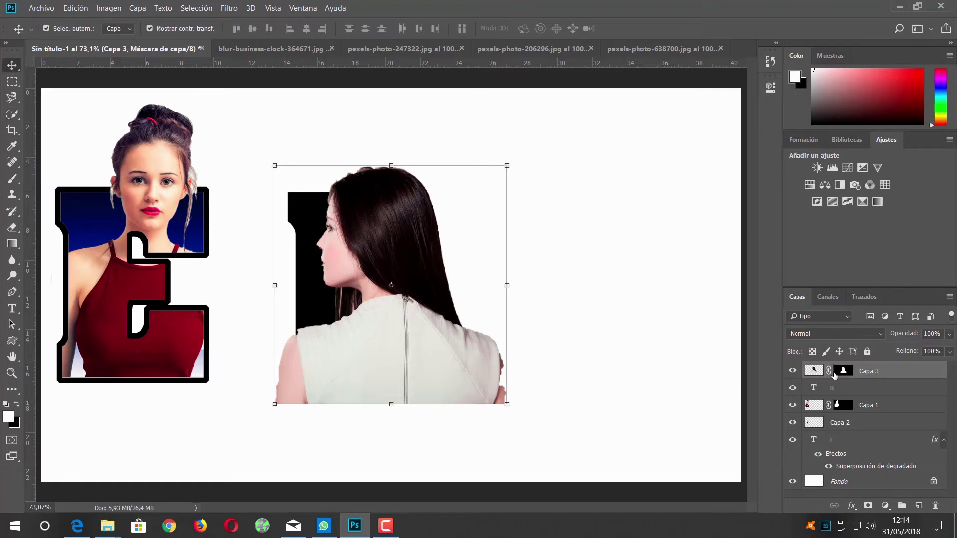
{"action": "left_click", "coordinate": [300, 264]}
{"action": "left_click_drag", "start_coordinate": [306, 215], "coordinate": [323, 193]}
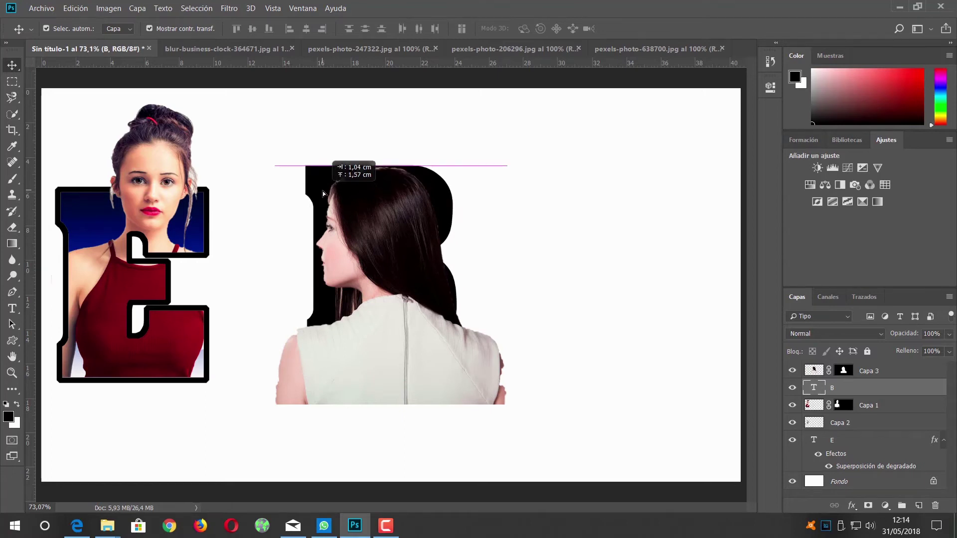
{"action": "mouse_move", "coordinate": [323, 191]}
{"action": "left_mouse_down"}
{"action": "mouse_move", "coordinate": [332, 186]}
{"action": "mouse_move", "coordinate": [349, 207]}
{"action": "mouse_move", "coordinate": [363, 204]}
{"action": "mouse_move", "coordinate": [358, 212]}
{"action": "left_mouse_up"}
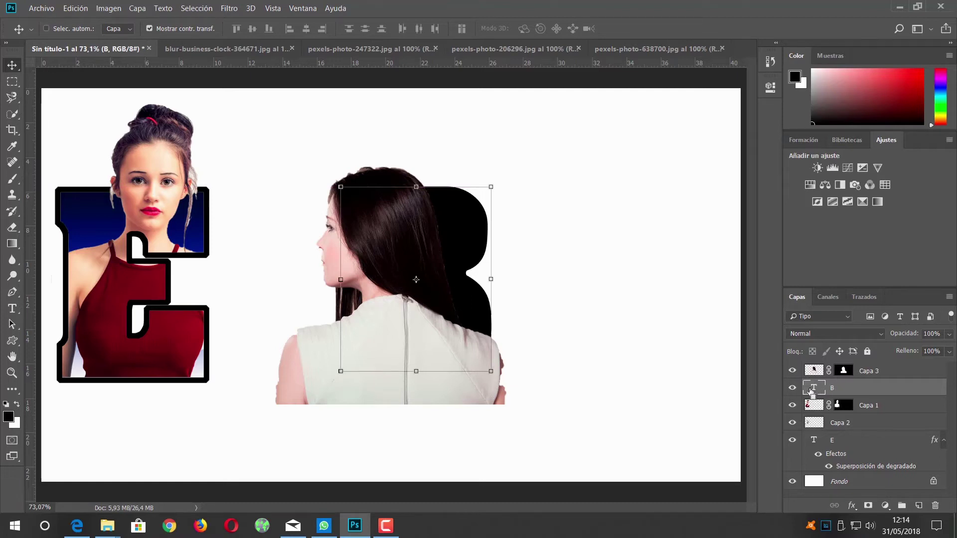
Step: Erase the woman's sweater and shoulders outside the letter B using an inverted B selection
{"action": "left_click", "coordinate": [813, 391], "text": "ctrl"}
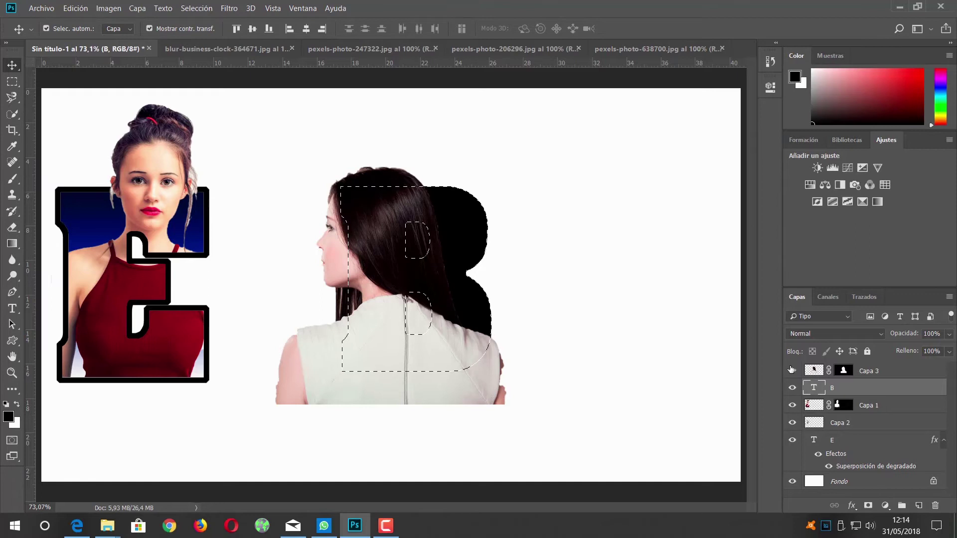
{"action": "left_click", "coordinate": [211, 9]}
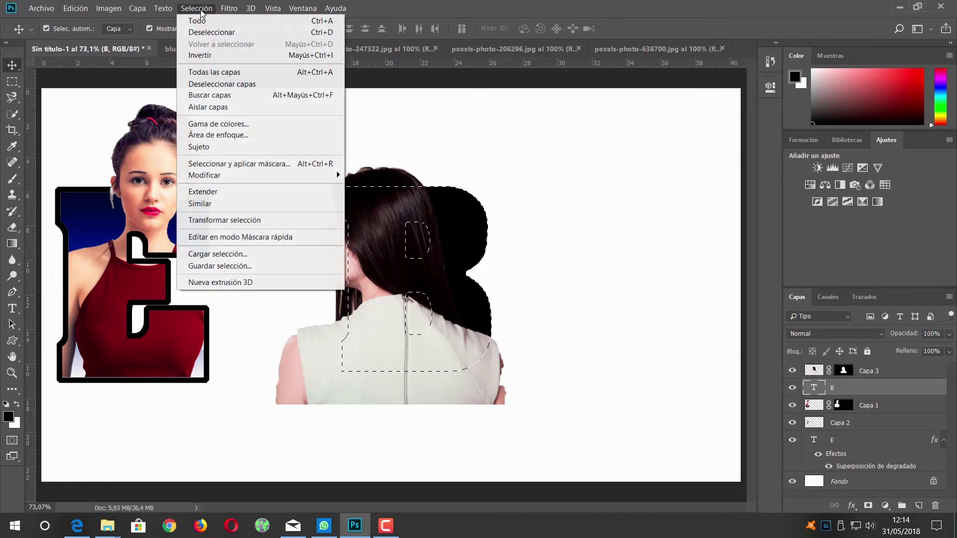
{"action": "left_click", "coordinate": [225, 56]}
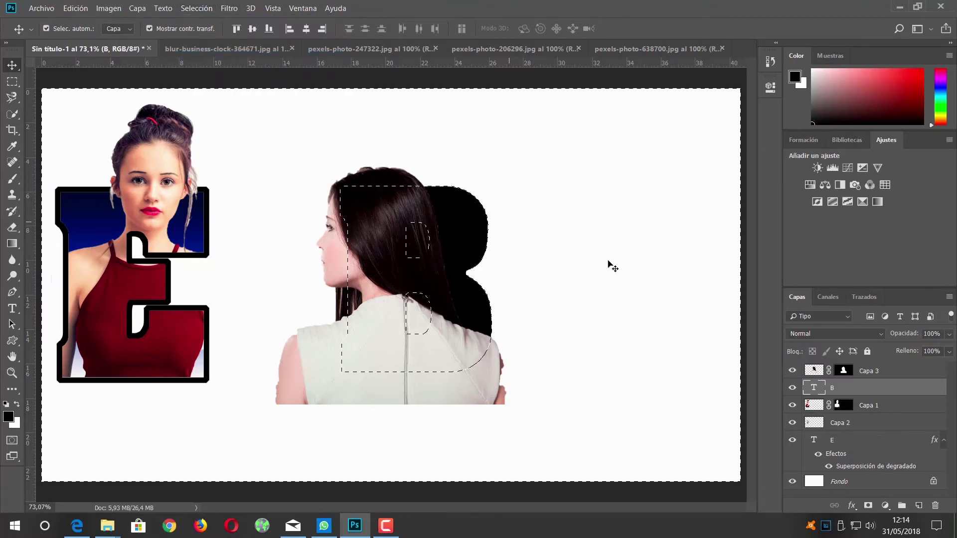
{"action": "left_click", "coordinate": [895, 373]}
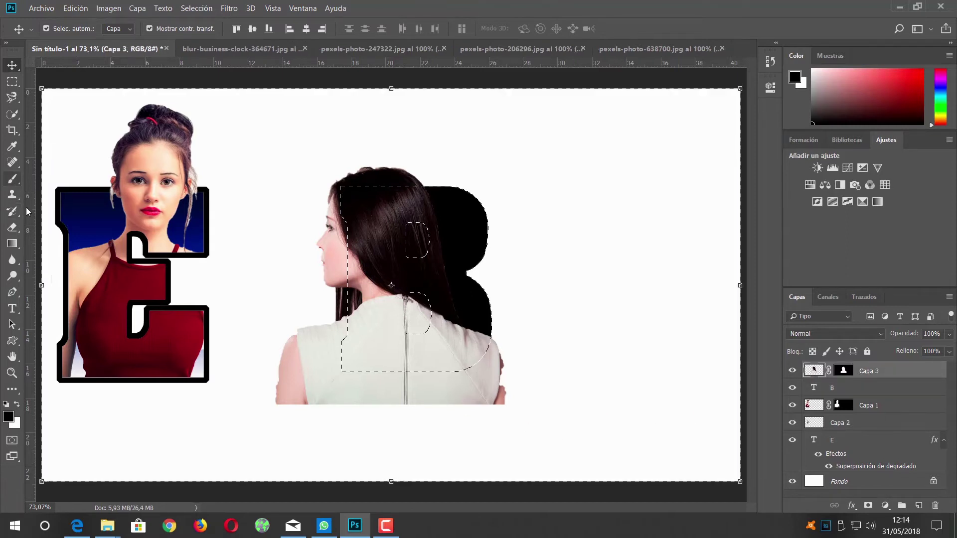
{"action": "left_click", "coordinate": [15, 229]}
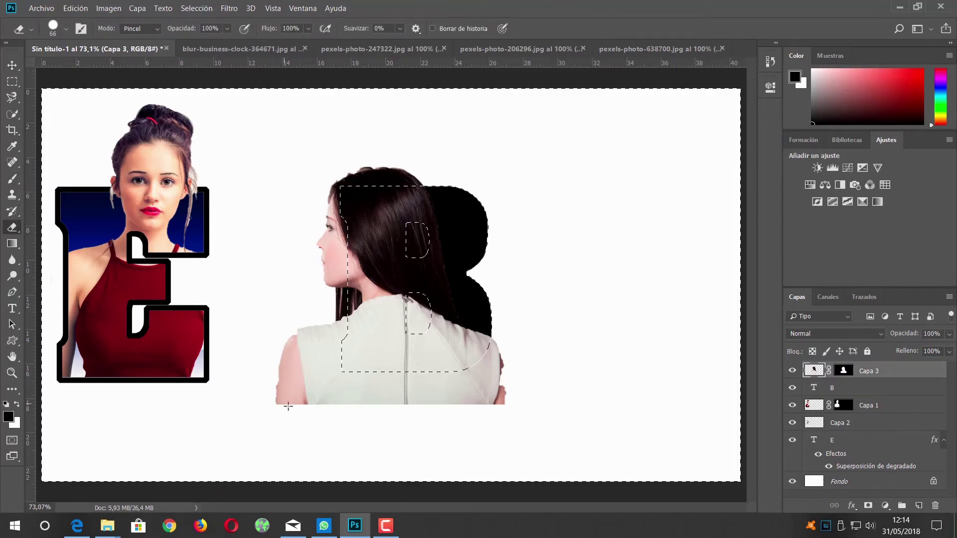
{"action": "mouse_move", "coordinate": [291, 393]}
{"action": "left_mouse_down"}
{"action": "mouse_move", "coordinate": [280, 406]}
{"action": "mouse_move", "coordinate": [538, 397]}
{"action": "mouse_move", "coordinate": [306, 386]}
{"action": "left_mouse_up"}
{"action": "left_click_drag", "start_coordinate": [413, 337], "coordinate": [427, 222]}
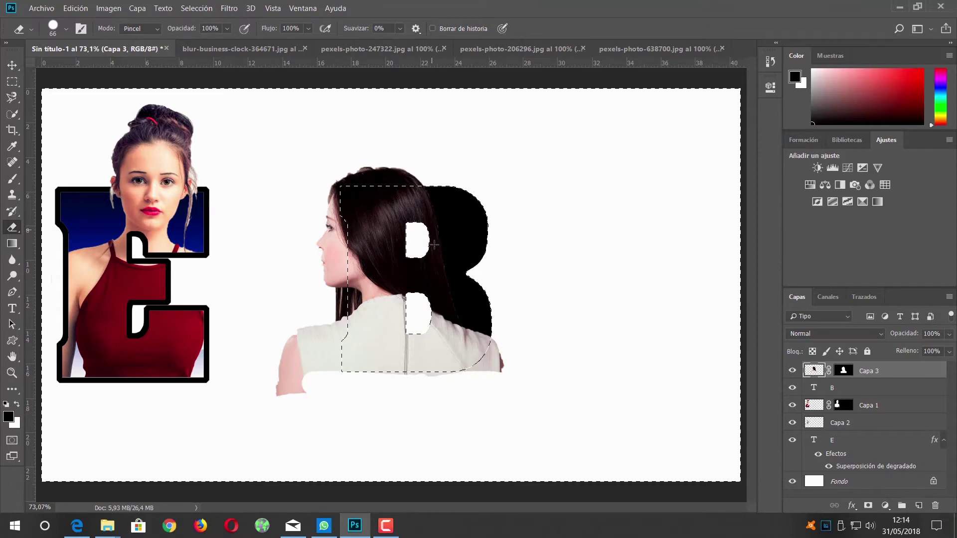
{"action": "mouse_move", "coordinate": [289, 389]}
{"action": "left_mouse_down"}
{"action": "mouse_move", "coordinate": [344, 361]}
{"action": "mouse_move", "coordinate": [289, 381]}
{"action": "mouse_move", "coordinate": [309, 355]}
{"action": "mouse_move", "coordinate": [359, 346]}
{"action": "mouse_move", "coordinate": [287, 337]}
{"action": "mouse_move", "coordinate": [339, 333]}
{"action": "left_mouse_up"}
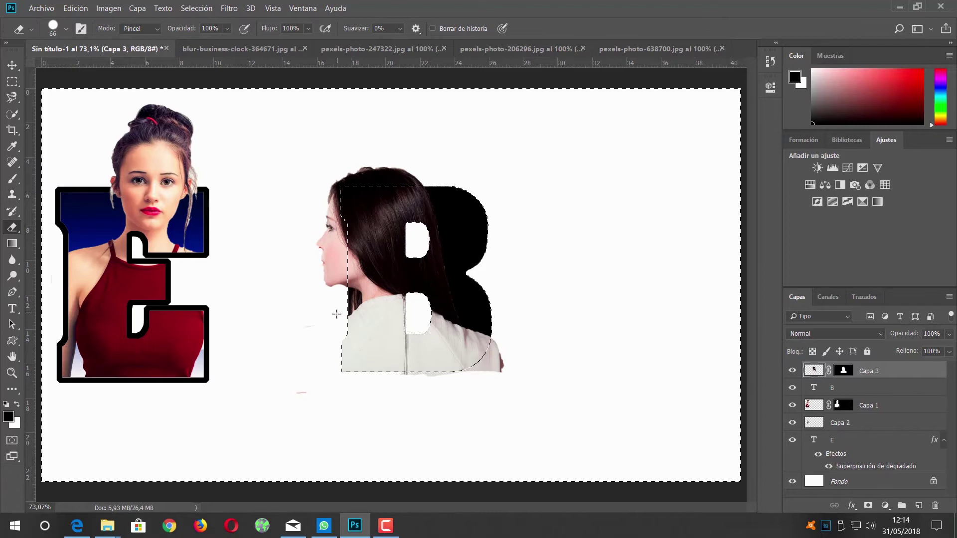
{"action": "left_click_drag", "start_coordinate": [400, 380], "coordinate": [488, 359]}
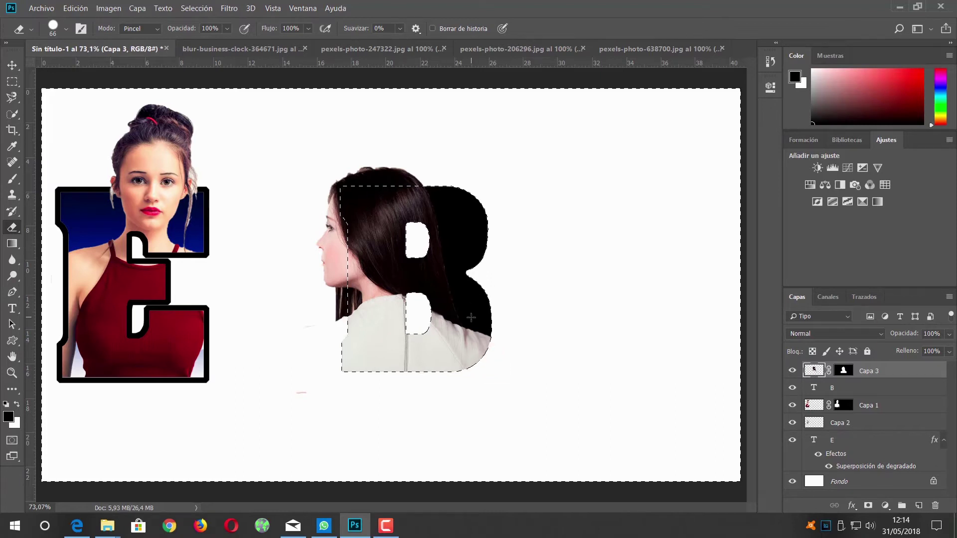
Step: At 200% zoom, erase dark hair strands by the neck with a 20 px eraser
{"action": "left_click", "coordinate": [67, 29]}
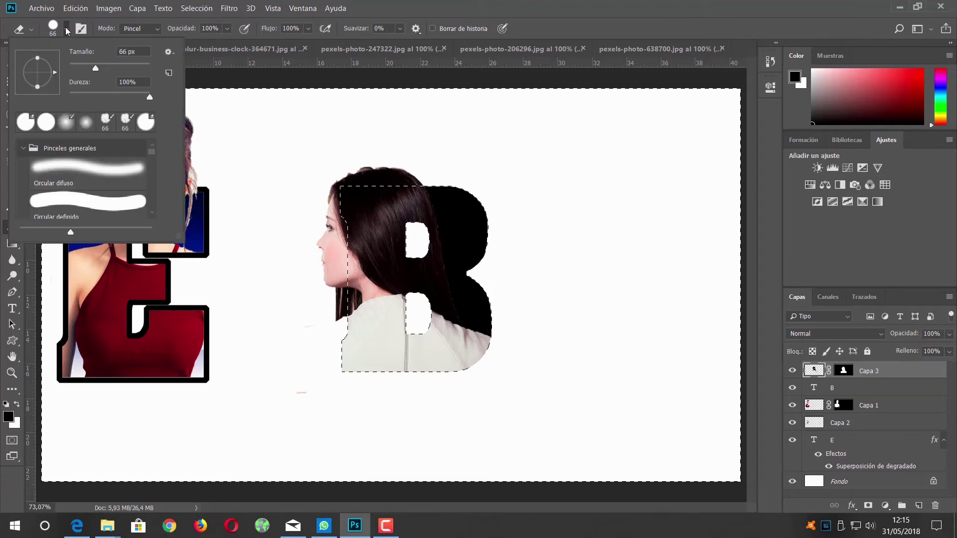
{"action": "left_click_drag", "start_coordinate": [95, 68], "coordinate": [76, 66]}
{"action": "left_click", "coordinate": [343, 281]}
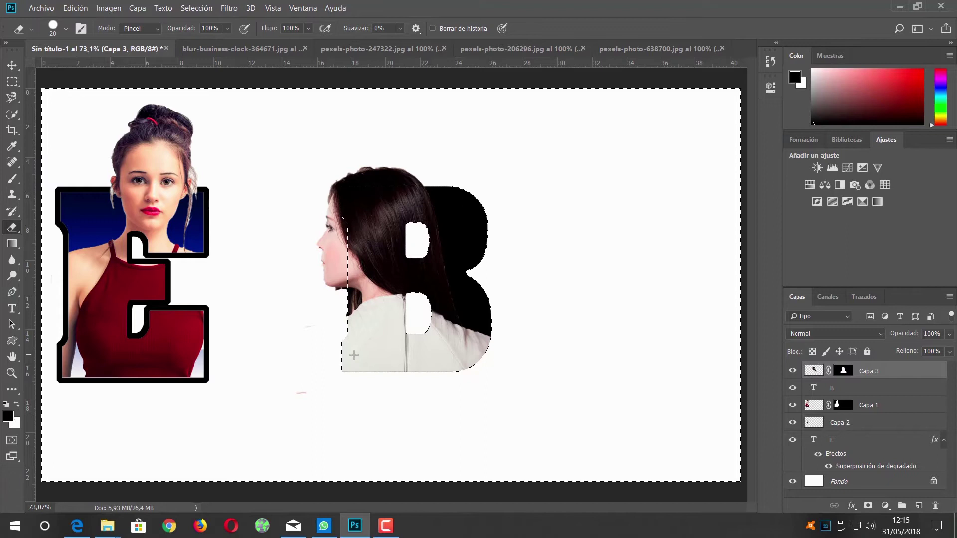
{"action": "key", "text": "ctrl+d"}
{"action": "key", "text": "ctrl+1"}
{"action": "key", "text": "ctrl+plus"}
{"action": "key", "text": "ctrl+shift+d"}
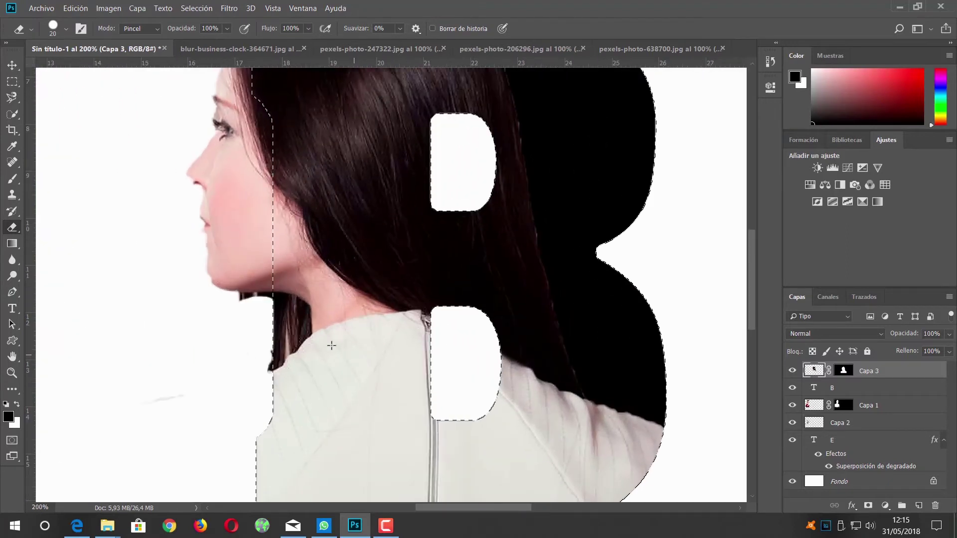
{"action": "left_click_drag", "start_coordinate": [269, 374], "coordinate": [272, 359]}
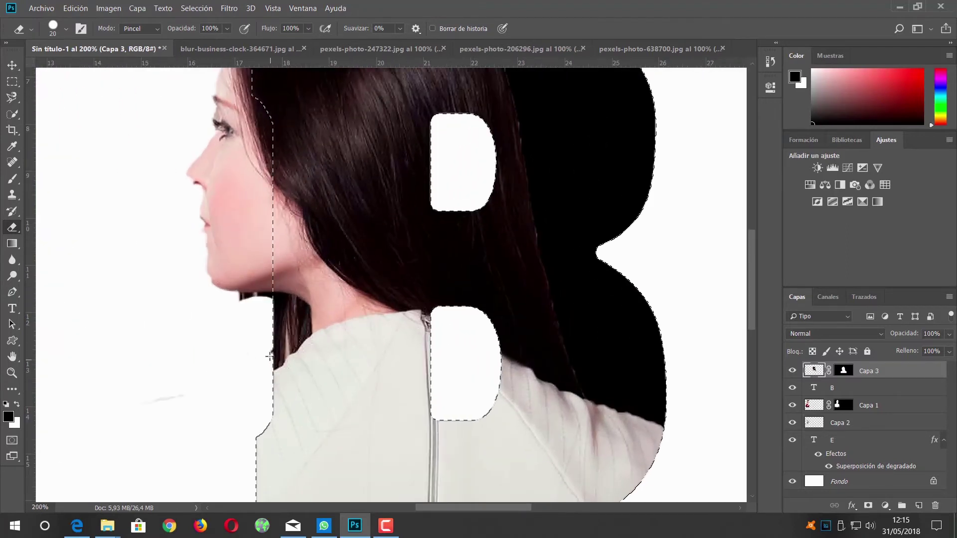
{"action": "left_click_drag", "start_coordinate": [149, 401], "coordinate": [179, 393]}
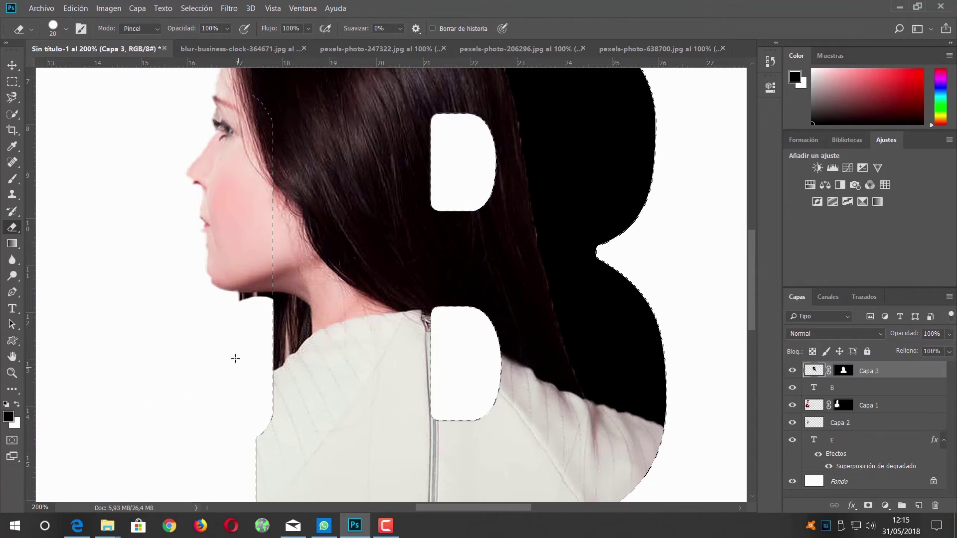
Step: Remove the dark pixels under the chin with the Magic Eraser at tolerance 32
{"action": "right_click", "coordinate": [12, 227]}
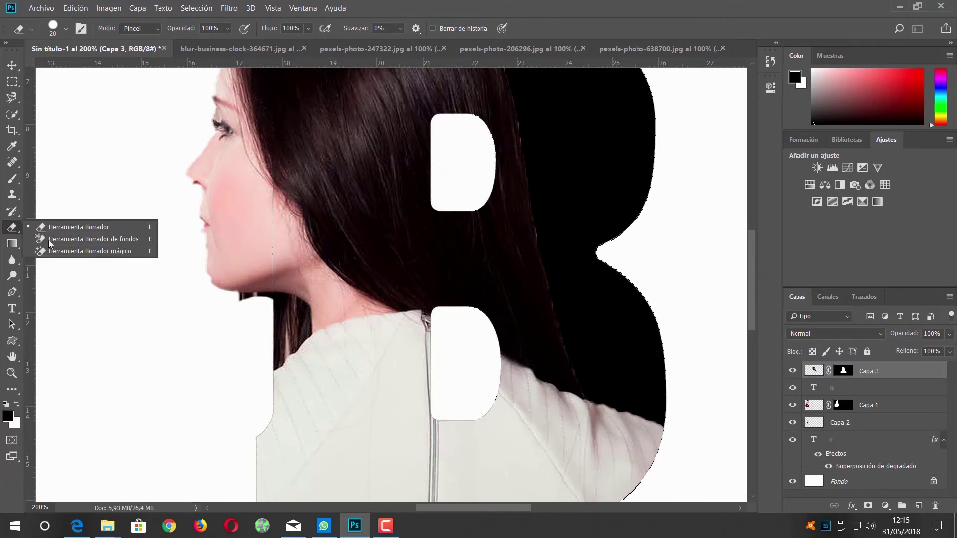
{"action": "left_click", "coordinate": [88, 252]}
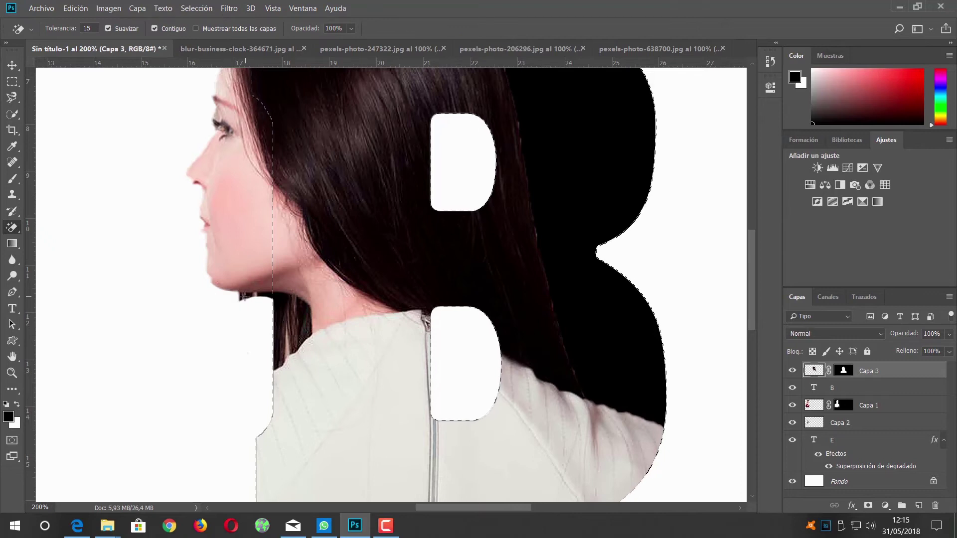
{"action": "left_click", "coordinate": [253, 296]}
{"action": "left_click", "coordinate": [87, 28]}
{"action": "type", "text": "32"}
{"action": "left_click", "coordinate": [239, 297]}
{"action": "left_click", "coordinate": [248, 296]}
Step: Erase grey remnants below the chin with a 12 px eraser, then zoom out and deselect
{"action": "right_click", "coordinate": [10, 228]}
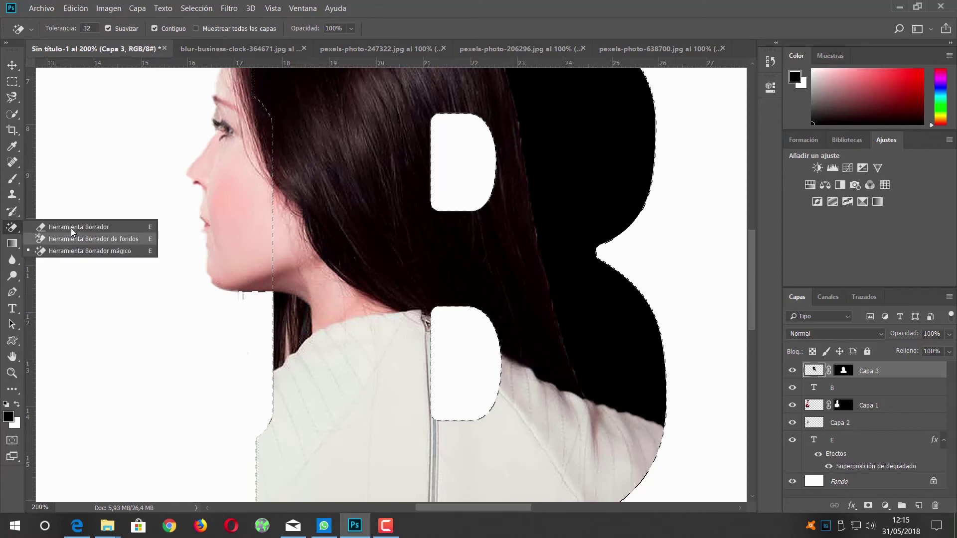
{"action": "left_click", "coordinate": [92, 226]}
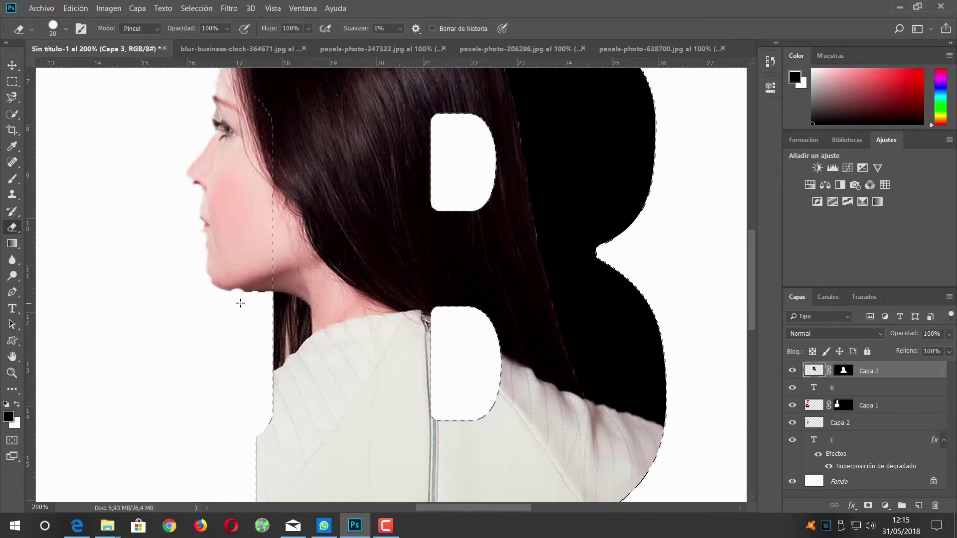
{"action": "left_click", "coordinate": [66, 28]}
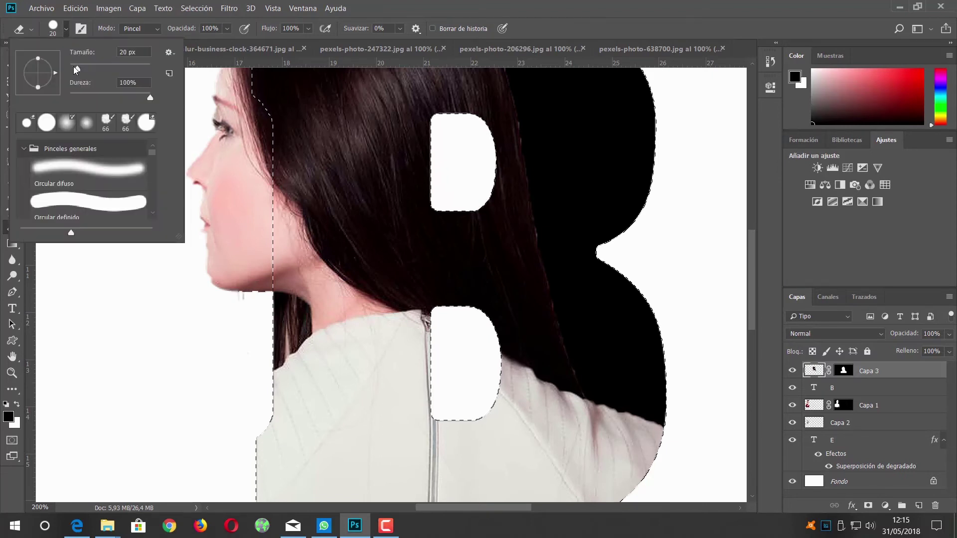
{"action": "left_click_drag", "start_coordinate": [78, 70], "coordinate": [75, 70]}
{"action": "key", "text": "Return"}
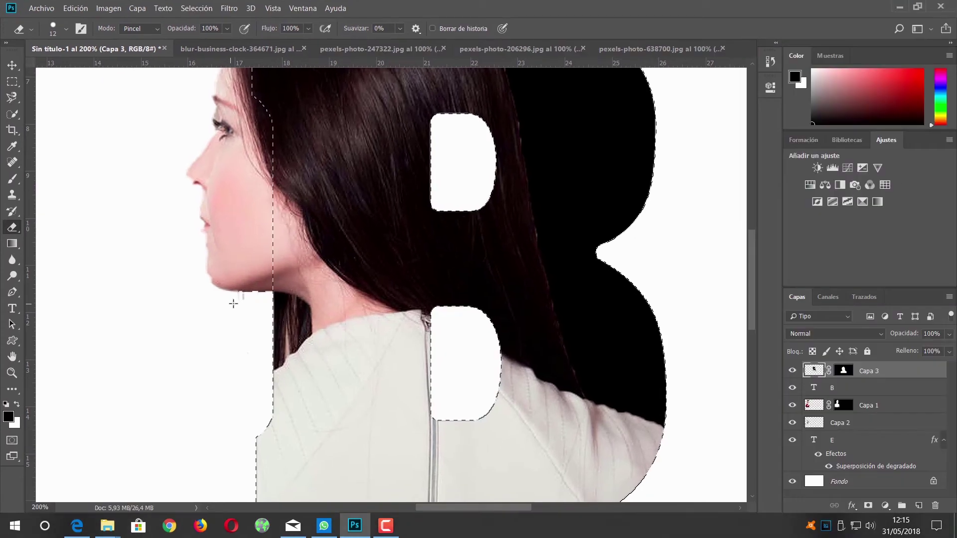
{"action": "left_click_drag", "start_coordinate": [233, 304], "coordinate": [265, 298]}
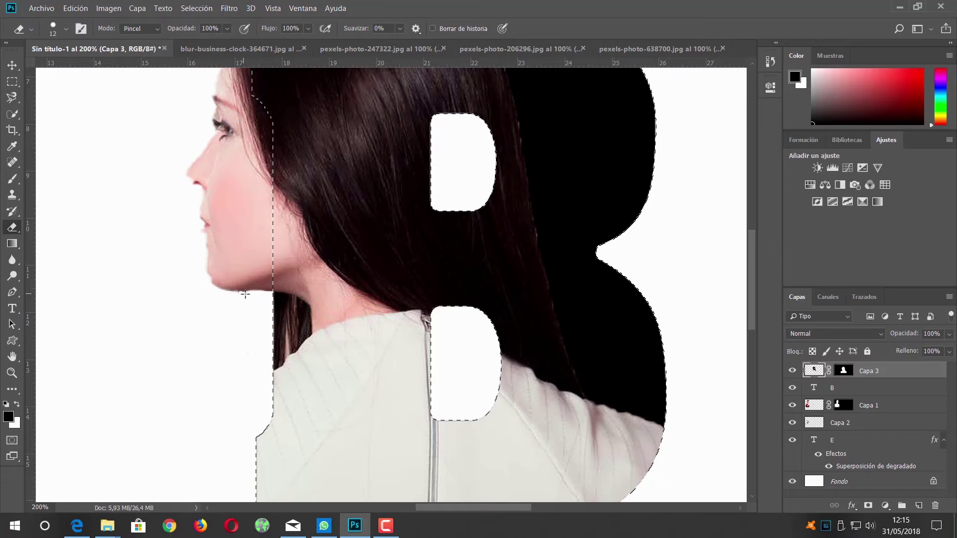
{"action": "key", "text": "ctrl+0"}
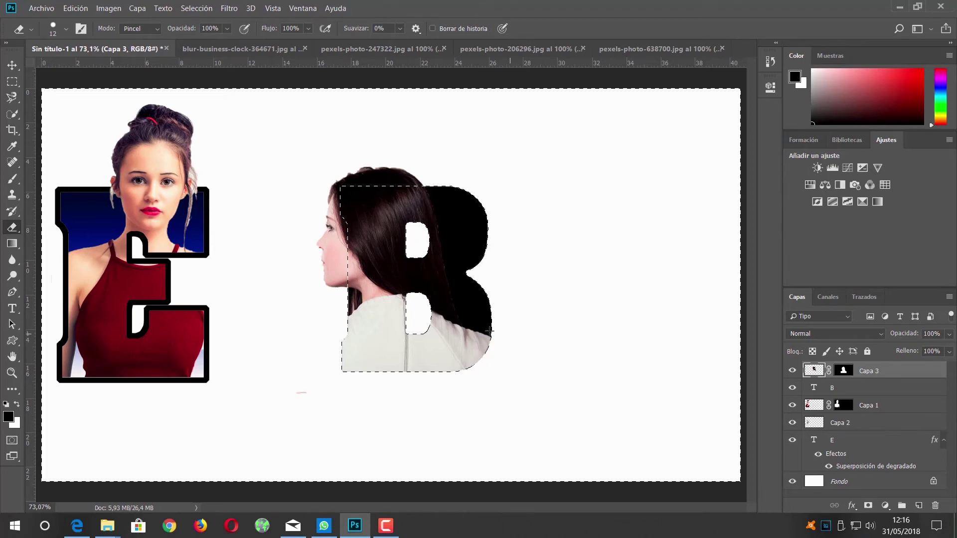
{"action": "key", "text": "ctrl+d"}
Step: Apply a blue Gradient Overlay layer style to the B text layer
{"action": "left_click", "coordinate": [858, 392]}
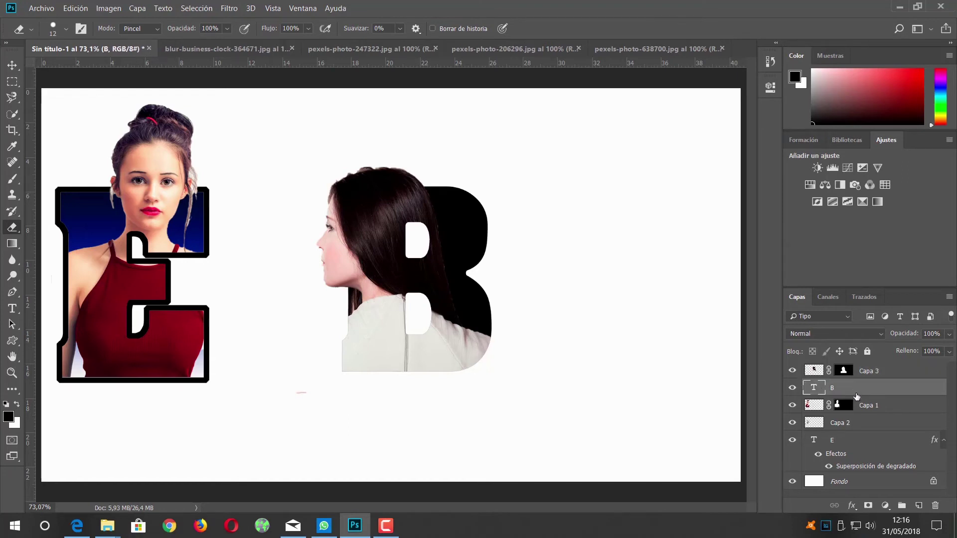
{"action": "left_click", "coordinate": [857, 508]}
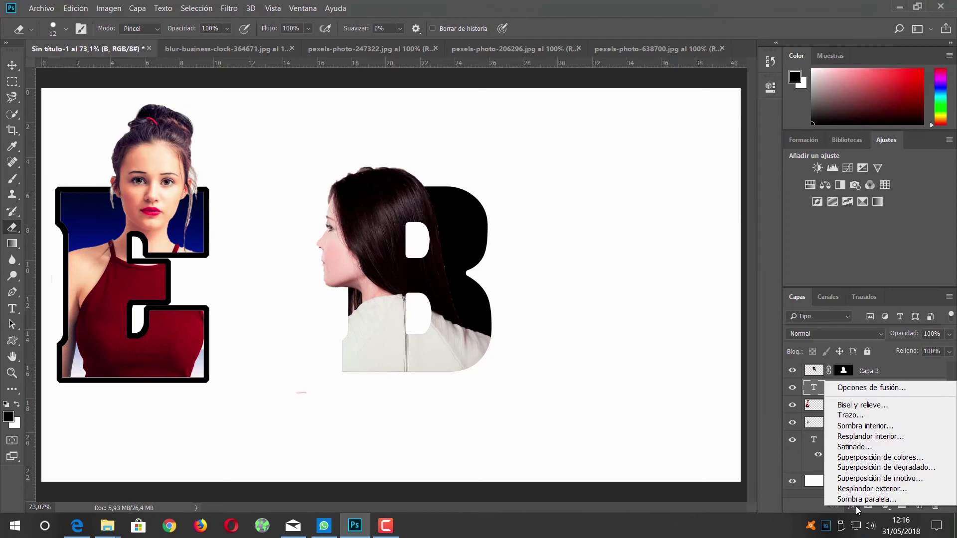
{"action": "left_click", "coordinate": [869, 388]}
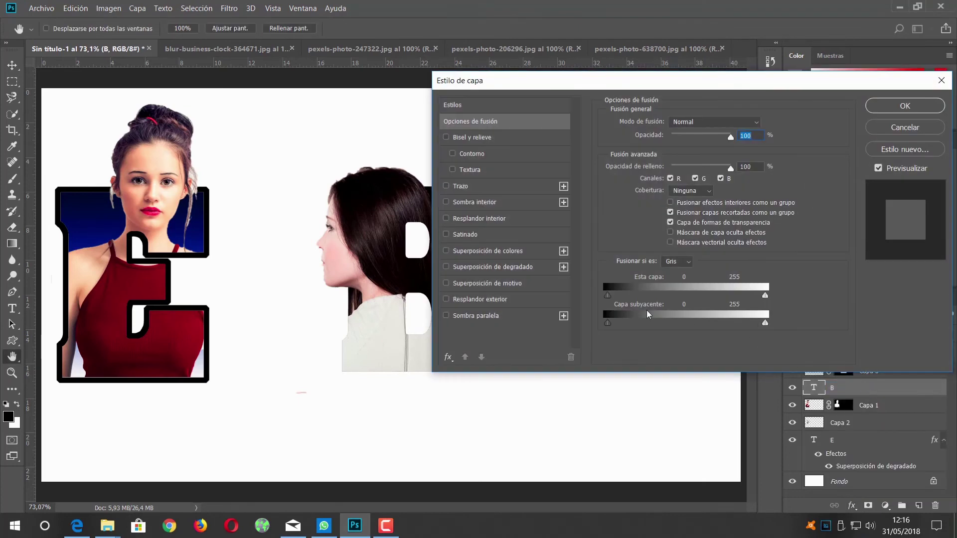
{"action": "left_click", "coordinate": [519, 266]}
{"action": "mouse_move", "coordinate": [622, 90]}
{"action": "left_mouse_down"}
{"action": "mouse_move", "coordinate": [752, 177]}
{"action": "mouse_move", "coordinate": [723, 133]}
{"action": "mouse_move", "coordinate": [580, 115]}
{"action": "left_mouse_up"}
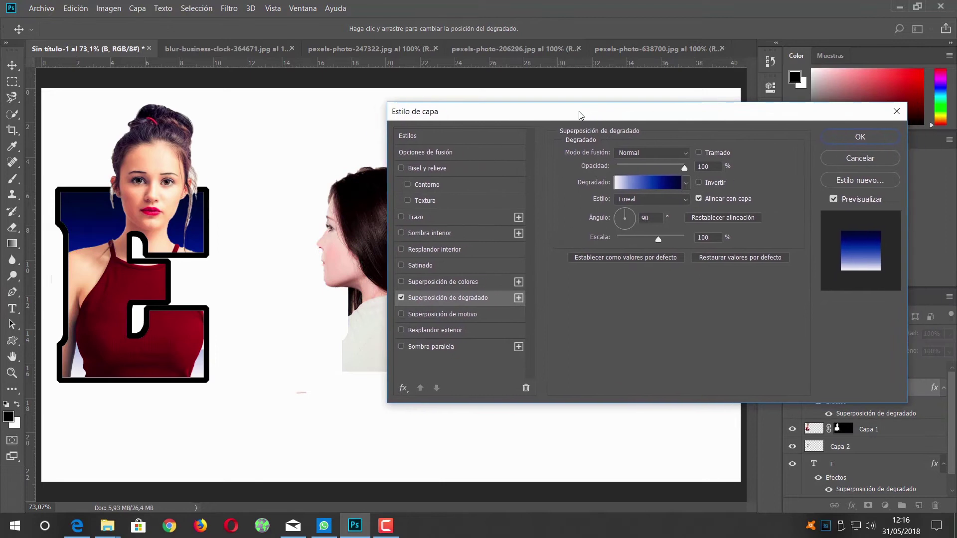
{"action": "left_click", "coordinate": [868, 141]}
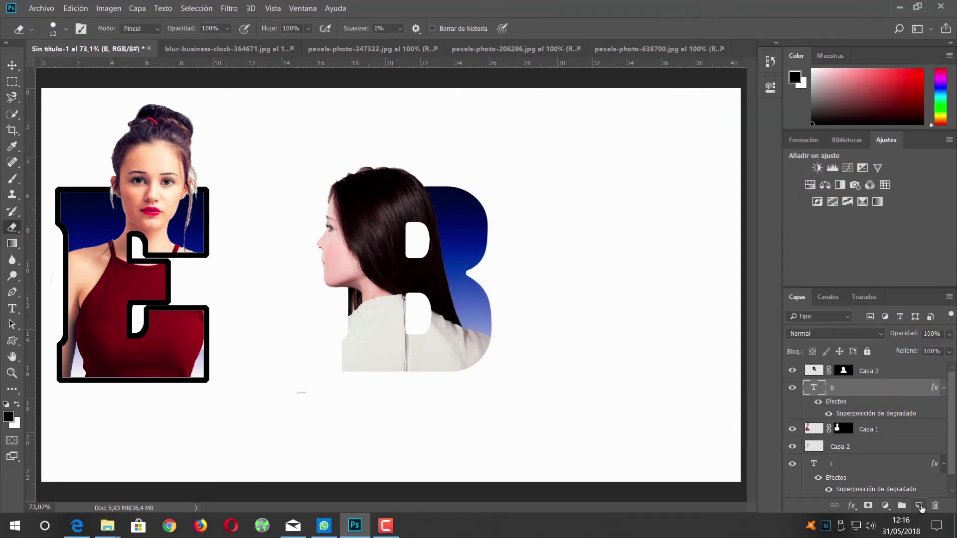
Step: Stroke the B's loaded selection with a 15 px black outline on new layer Capa 4
{"action": "left_click", "coordinate": [920, 506]}
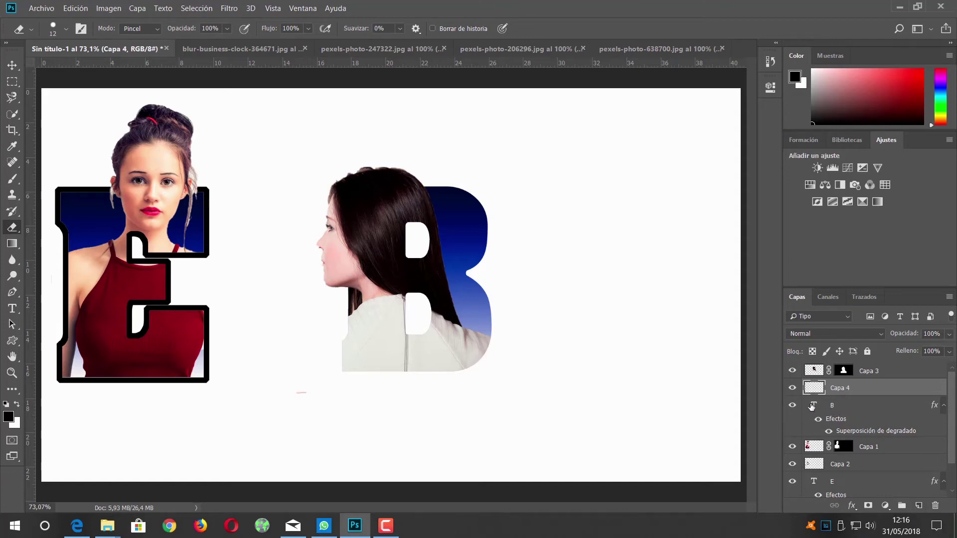
{"action": "left_click", "coordinate": [813, 407]}
{"action": "left_click", "coordinate": [813, 407], "text": "ctrl"}
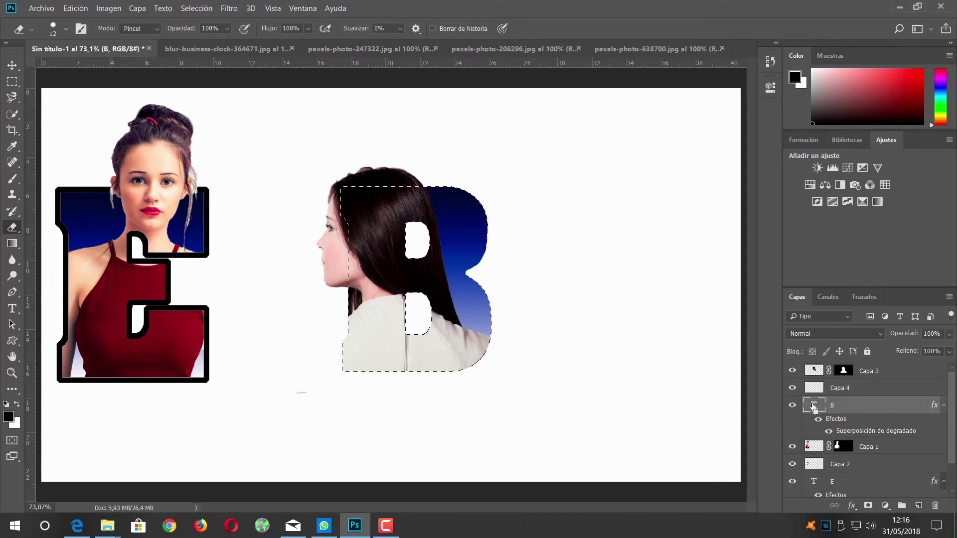
{"action": "left_click", "coordinate": [75, 8]}
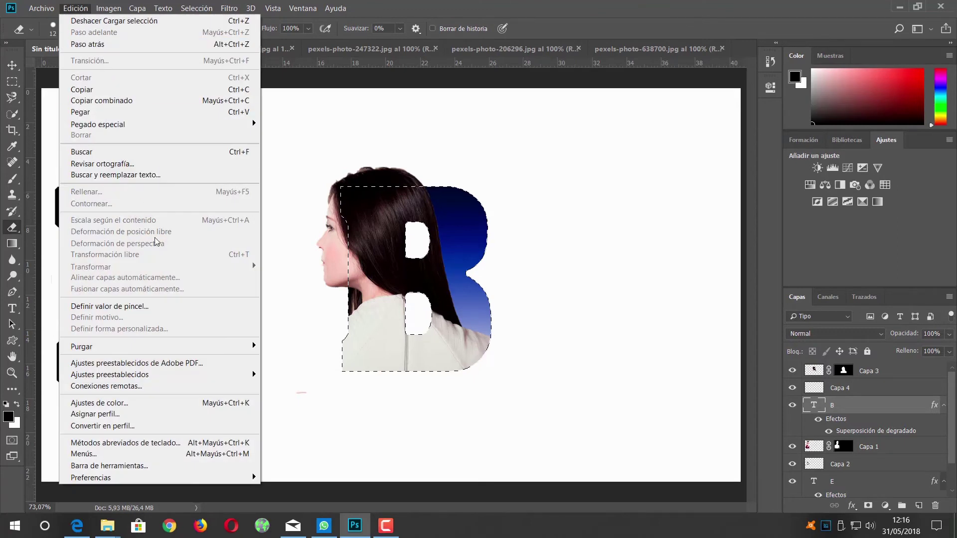
{"action": "left_click", "coordinate": [567, 5]}
{"action": "left_click", "coordinate": [843, 388]}
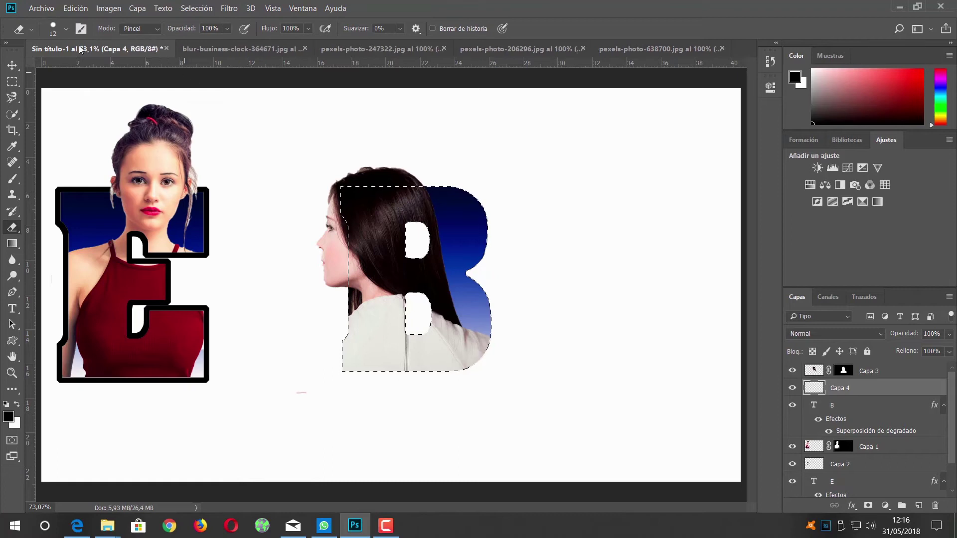
{"action": "left_click", "coordinate": [76, 8]}
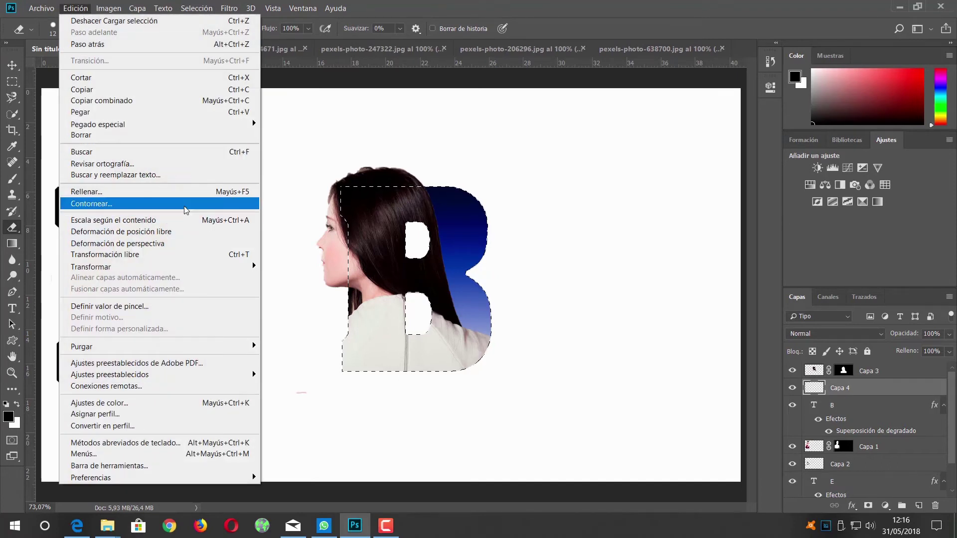
{"action": "left_click", "coordinate": [185, 204]}
{"action": "left_click", "coordinate": [600, 151]}
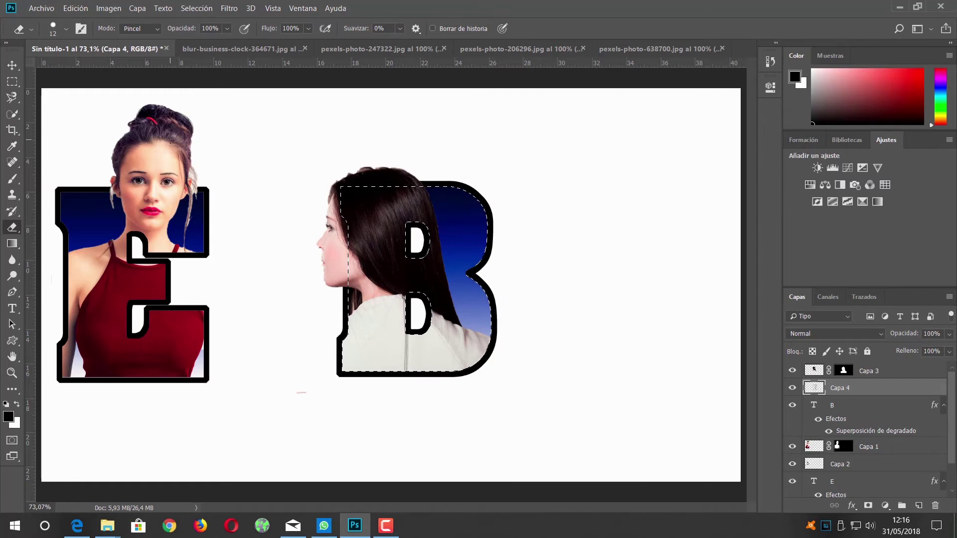
{"action": "key", "text": "ctrl+d"}
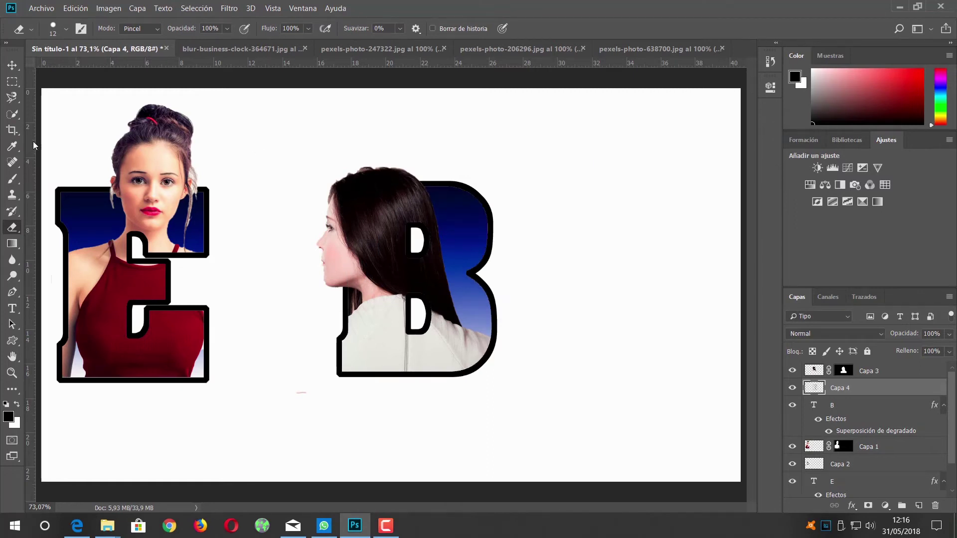
Step: Type a black letter M on a new text layer and place it right of the B
{"action": "left_click", "coordinate": [12, 65]}
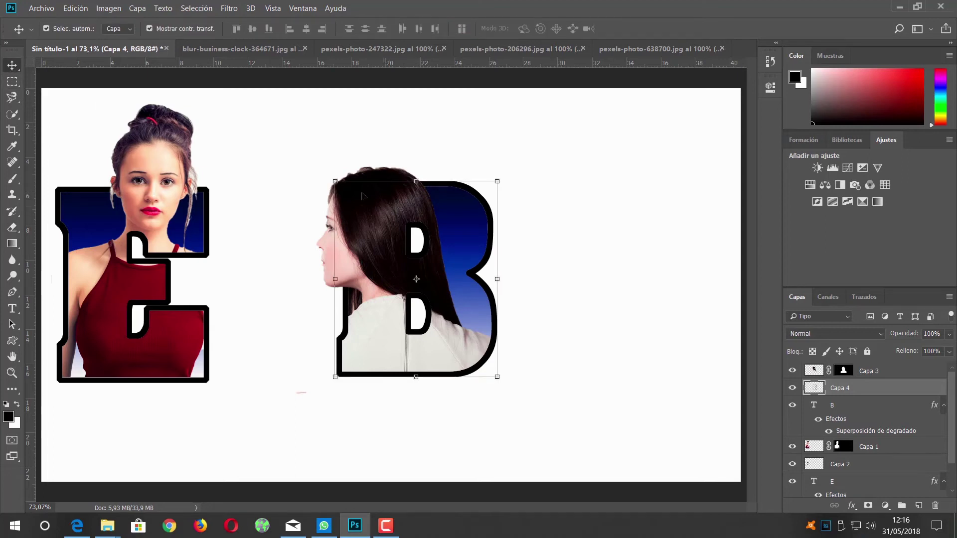
{"action": "left_click", "coordinate": [15, 84]}
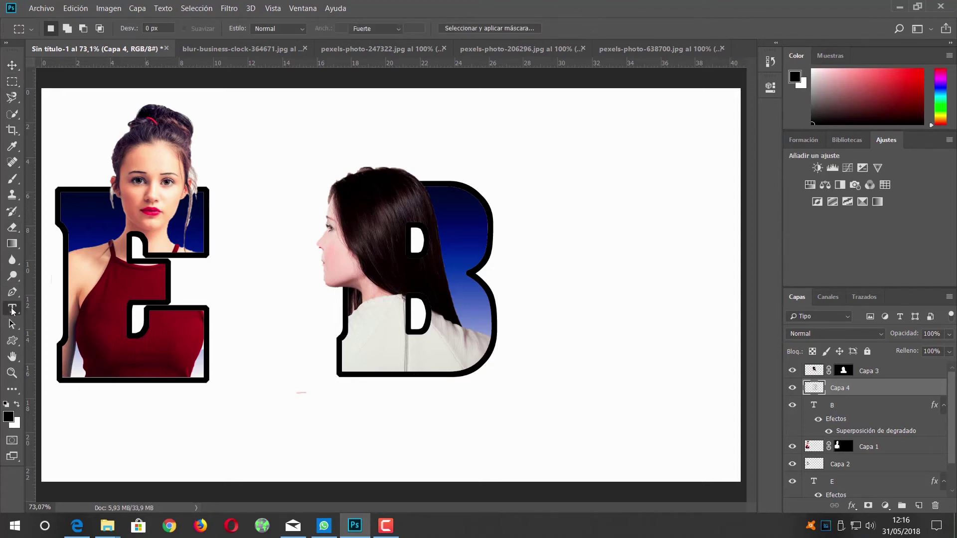
{"action": "left_click", "coordinate": [12, 309]}
{"action": "left_click", "coordinate": [562, 257]}
{"action": "type", "text": "M"}
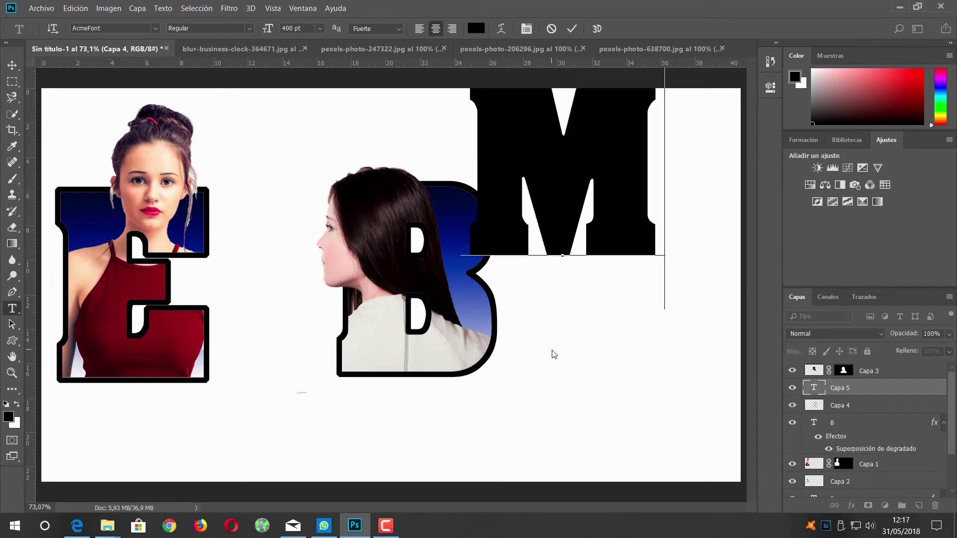
{"action": "left_click", "coordinate": [572, 28]}
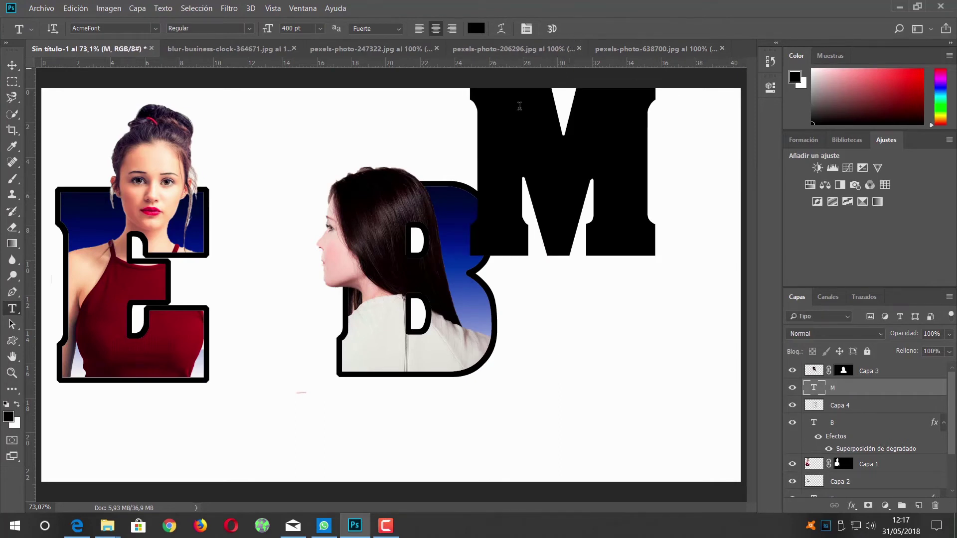
{"action": "left_click", "coordinate": [12, 64]}
{"action": "left_click_drag", "start_coordinate": [512, 124], "coordinate": [574, 237]}
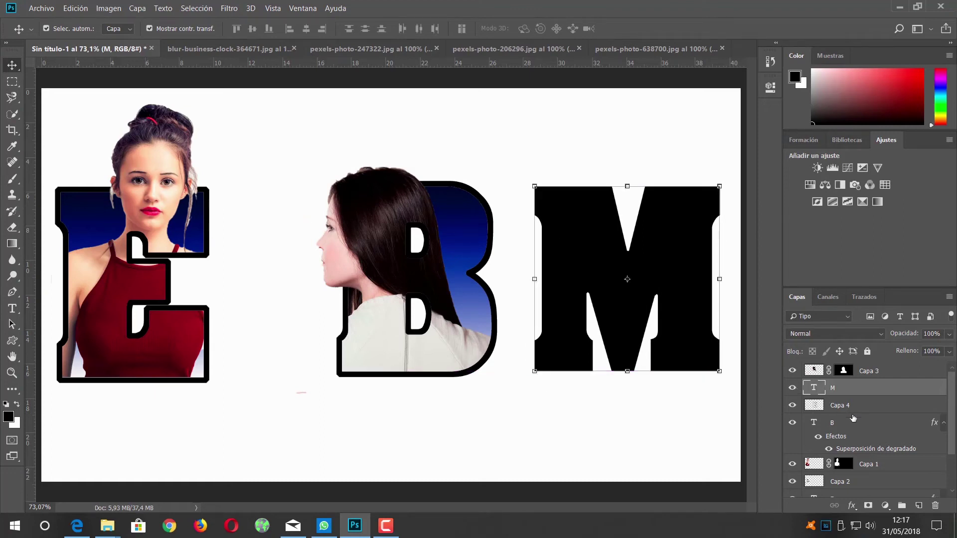
Step: Select the B layers and toggle visibility of the E's outline and photo layers
{"action": "left_click", "coordinate": [817, 410]}
{"action": "left_click", "coordinate": [833, 423], "text": "shift"}
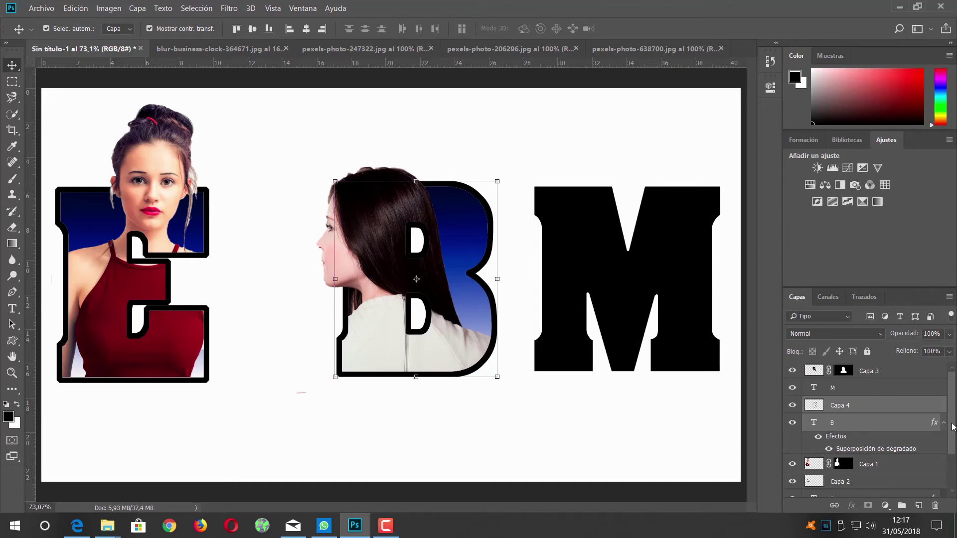
{"action": "left_click_drag", "start_coordinate": [953, 426], "coordinate": [955, 456]}
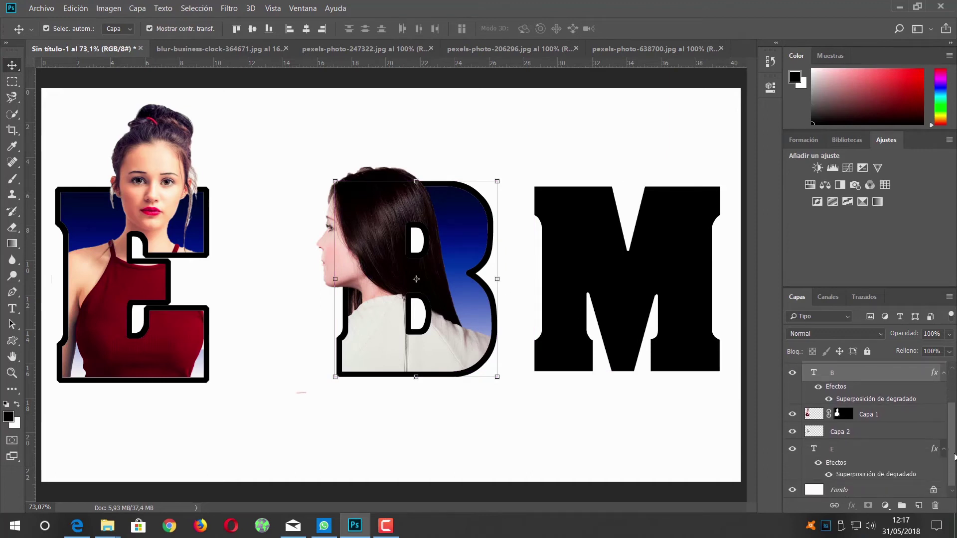
{"action": "mouse_move", "coordinate": [364, 208]}
{"action": "left_mouse_down"}
{"action": "mouse_move", "coordinate": [321, 208]}
{"action": "mouse_move", "coordinate": [364, 208]}
{"action": "left_mouse_up"}
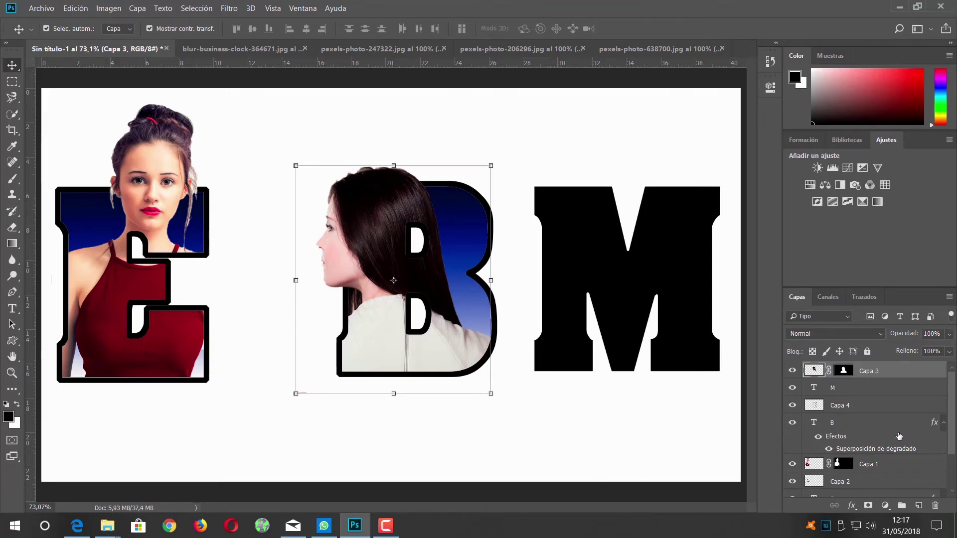
{"action": "left_click_drag", "start_coordinate": [953, 436], "coordinate": [947, 487]}
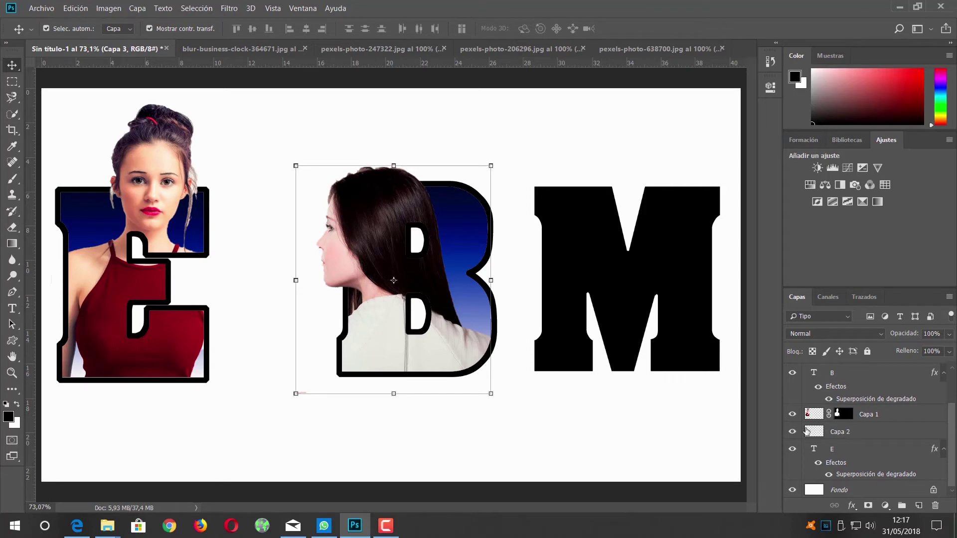
{"action": "left_click", "coordinate": [792, 432]}
{"action": "left_click", "coordinate": [793, 416]}
{"action": "left_click", "coordinate": [792, 416]}
Step: Select B, Capa 4 and Capa 3 together and drag them left toward the E
{"action": "left_click", "coordinate": [867, 377]}
{"action": "scroll", "coordinate": [928, 407], "scroll_direction": "up", "scroll_amount": 3}
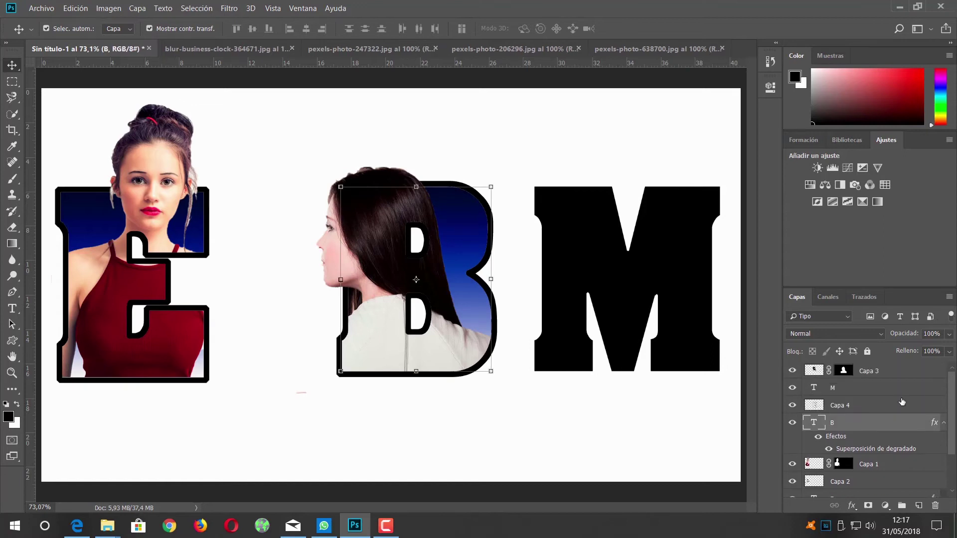
{"action": "key", "text": "ctrl"}
{"action": "left_click", "coordinate": [840, 407]}
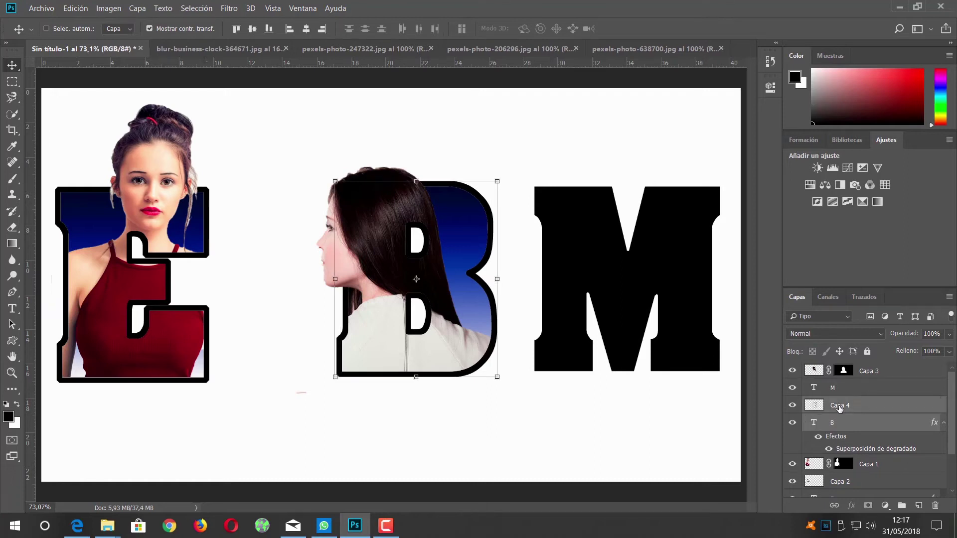
{"action": "left_click", "coordinate": [876, 373]}
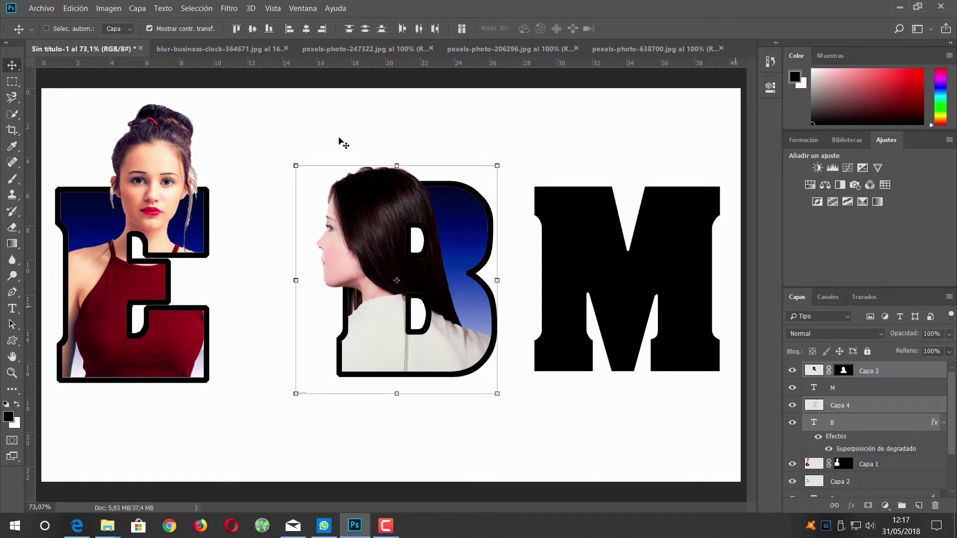
{"action": "left_click_drag", "start_coordinate": [365, 203], "coordinate": [297, 220]}
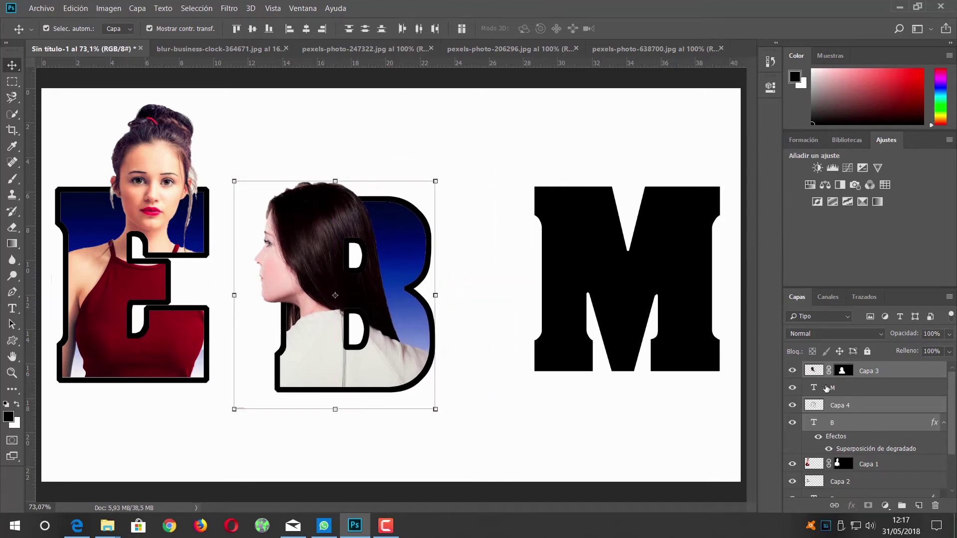
Step: Drag the M text layer to the top of the Layers panel
{"action": "left_click_drag", "start_coordinate": [844, 392], "coordinate": [851, 368]}
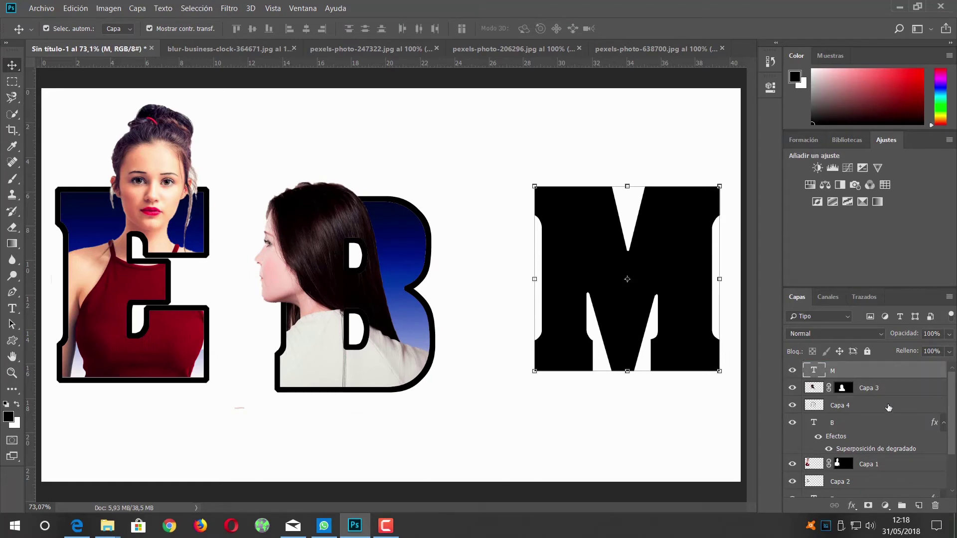
{"action": "scroll", "coordinate": [888, 412], "scroll_direction": "down", "scroll_amount": 1}
{"action": "scroll", "coordinate": [890, 421], "scroll_direction": "down", "scroll_amount": 1}
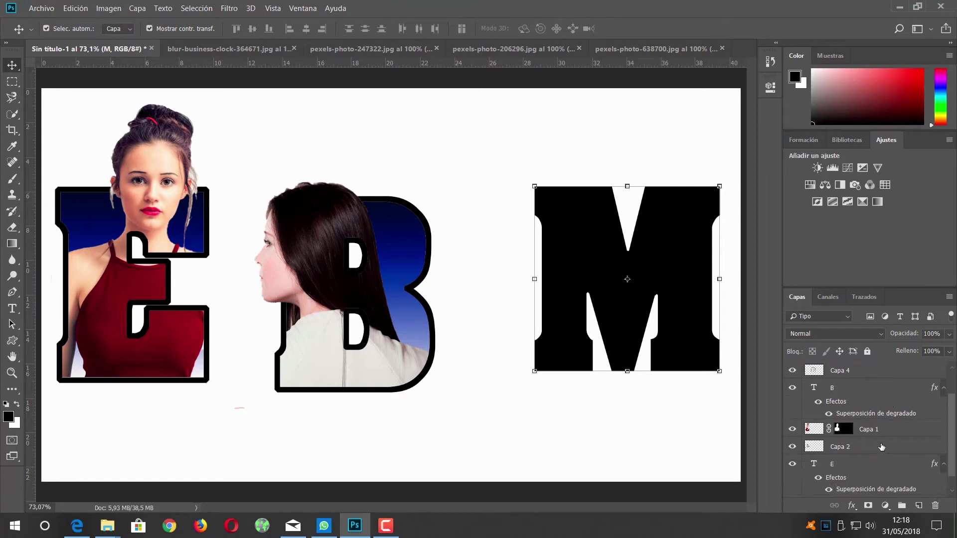
Step: Group Capa 1, Capa 2 and the E layer into a folder named E
{"action": "scroll", "coordinate": [884, 446], "scroll_direction": "down", "scroll_amount": 1}
{"action": "left_click", "coordinate": [843, 414]}
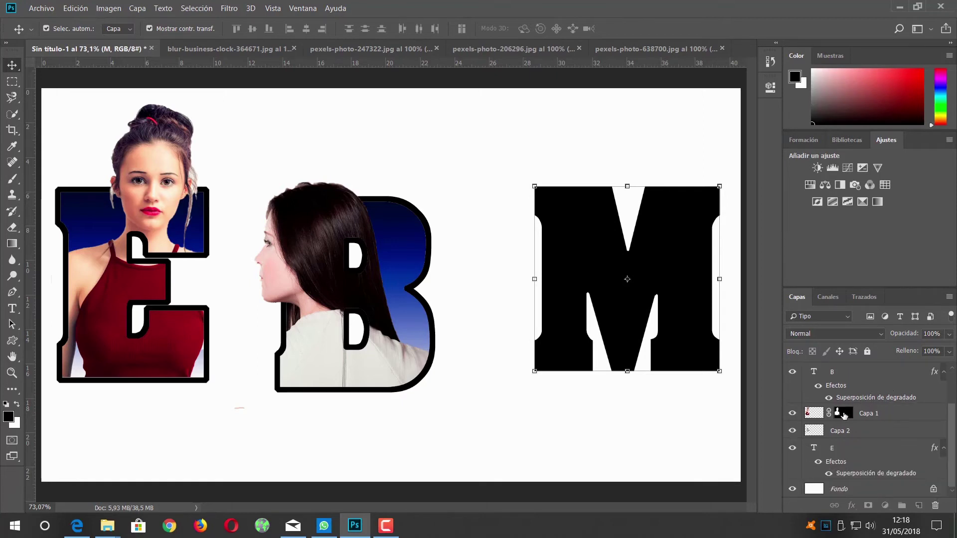
{"action": "left_click", "coordinate": [834, 448], "text": "shift"}
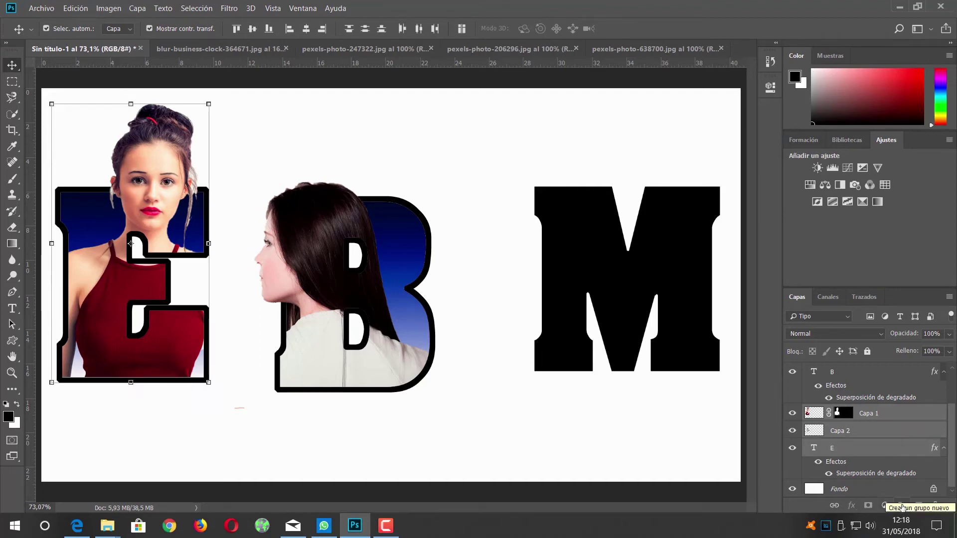
{"action": "left_click", "coordinate": [902, 506]}
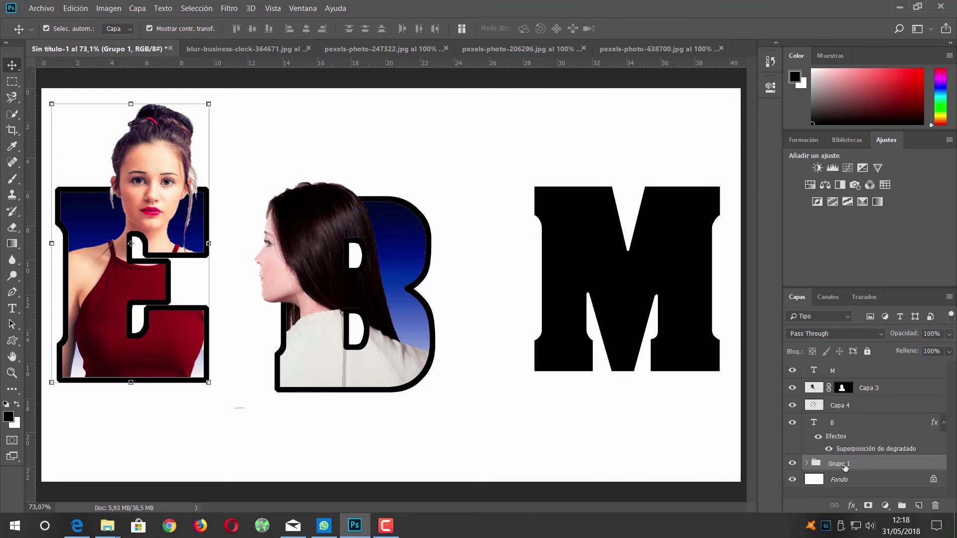
{"action": "left_click", "coordinate": [805, 463]}
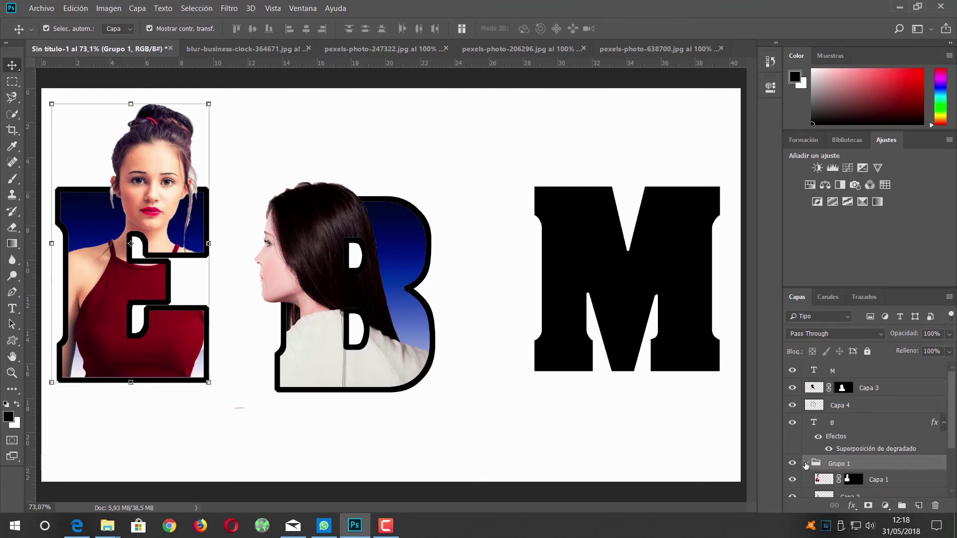
{"action": "left_click", "coordinate": [806, 464]}
{"action": "double_click", "coordinate": [842, 465]}
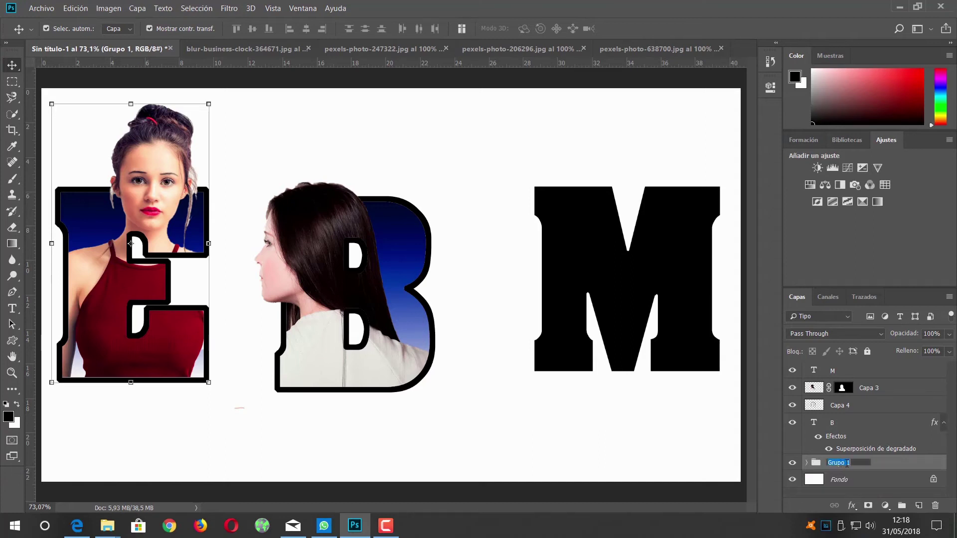
{"action": "type", "text": "E"}
{"action": "key", "text": "Return"}
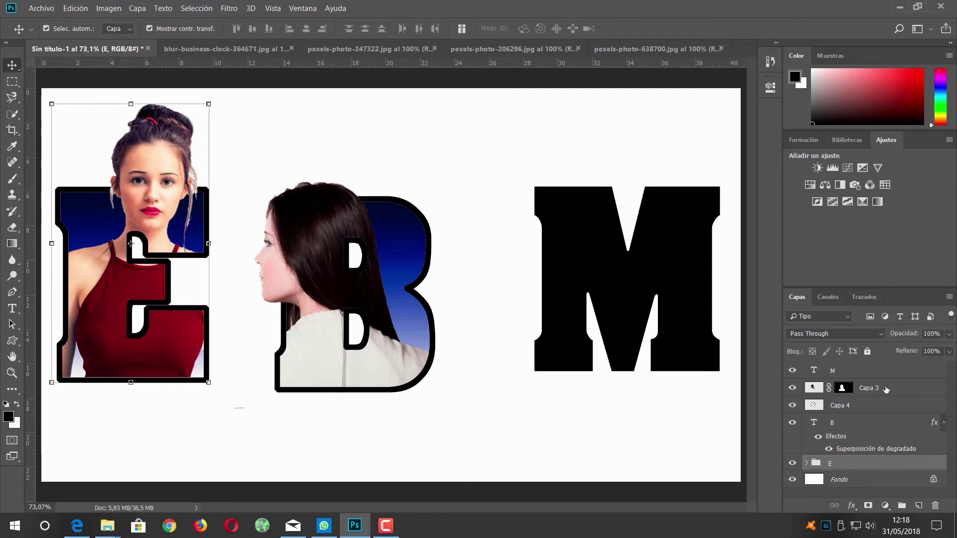
Step: Group Capa 3, Capa 4 and the B layer into a folder named B
{"action": "left_click", "coordinate": [880, 389]}
{"action": "left_click", "coordinate": [854, 411], "text": "shift"}
{"action": "left_click", "coordinate": [853, 431], "text": "shift"}
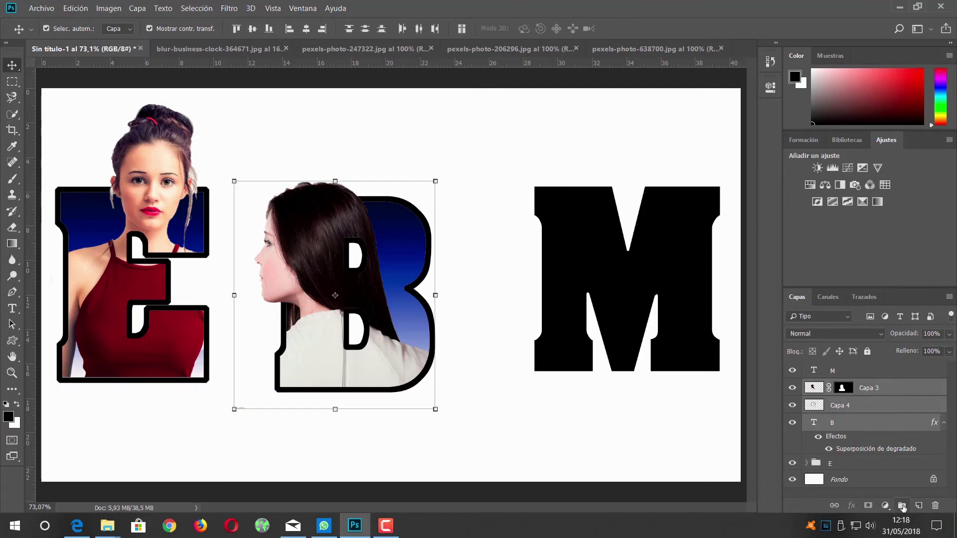
{"action": "left_click", "coordinate": [902, 507]}
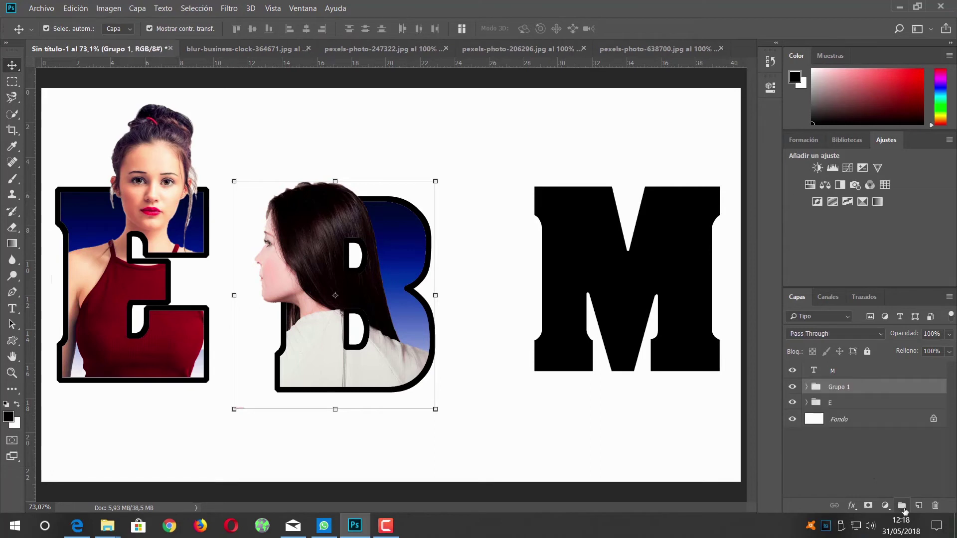
{"action": "double_click", "coordinate": [841, 388]}
{"action": "type", "text": "B"}
{"action": "left_click", "coordinate": [851, 453]}
Step: Nudge the B group's position slightly, then switch to pexels-photo-247322.jpg
{"action": "left_click", "coordinate": [834, 388]}
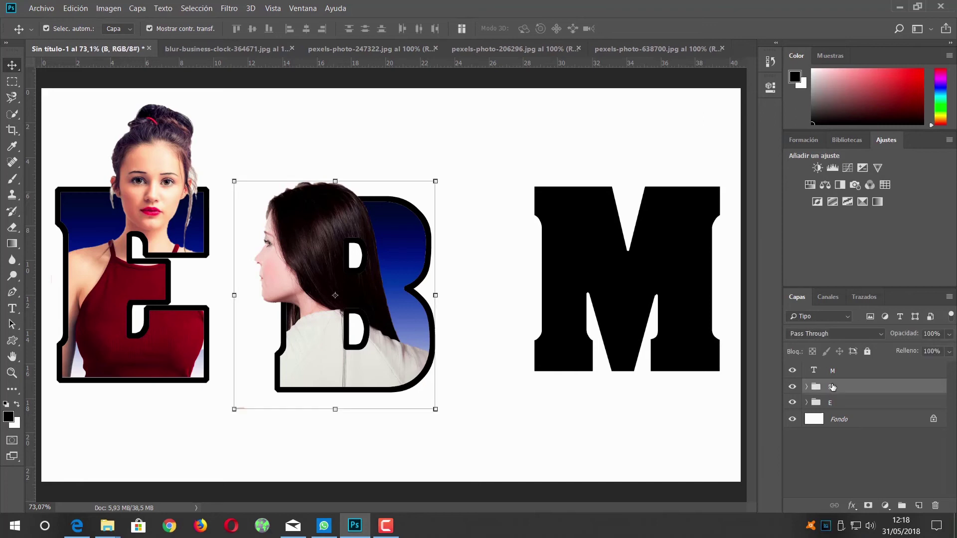
{"action": "left_click", "coordinate": [832, 404]}
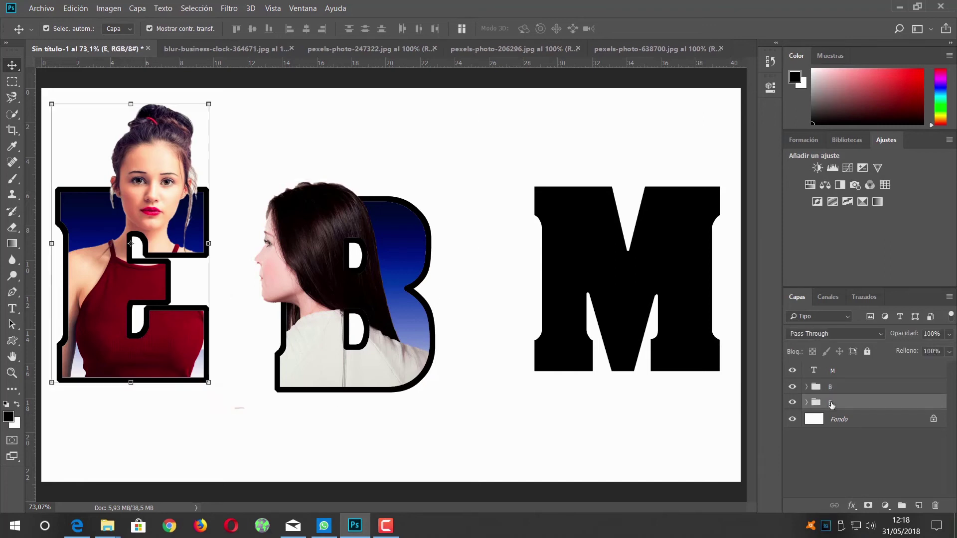
{"action": "left_click", "coordinate": [833, 388]}
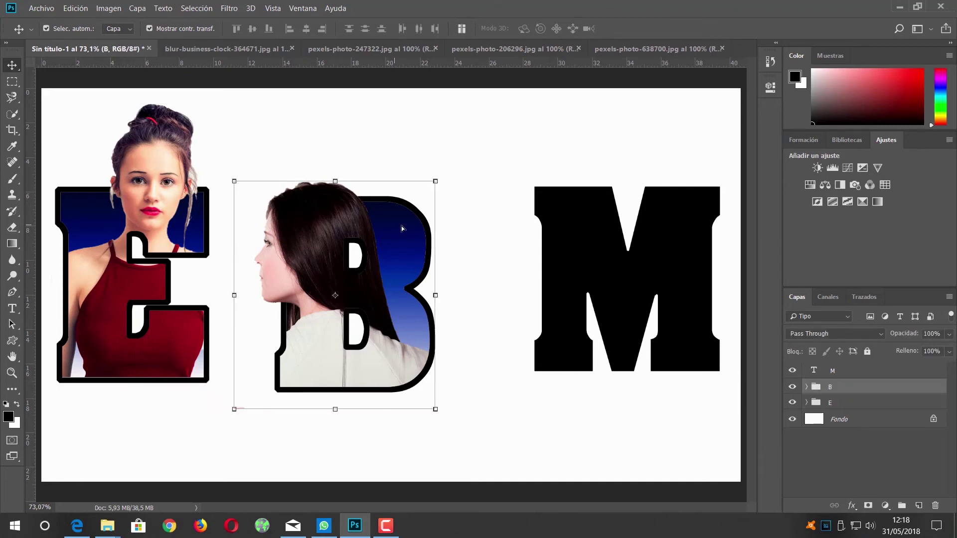
{"action": "left_click_drag", "start_coordinate": [403, 228], "coordinate": [417, 230]}
{"action": "key", "text": "shift+Left"}
{"action": "key", "text": "shift+Left"}
{"action": "key", "text": "shift+Left"}
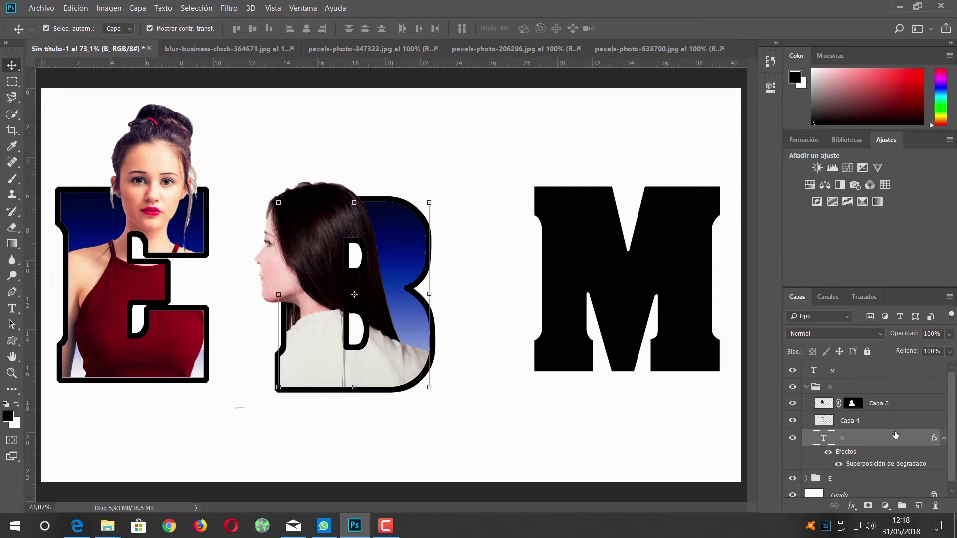
{"action": "left_click", "coordinate": [857, 372]}
{"action": "left_click", "coordinate": [321, 49]}
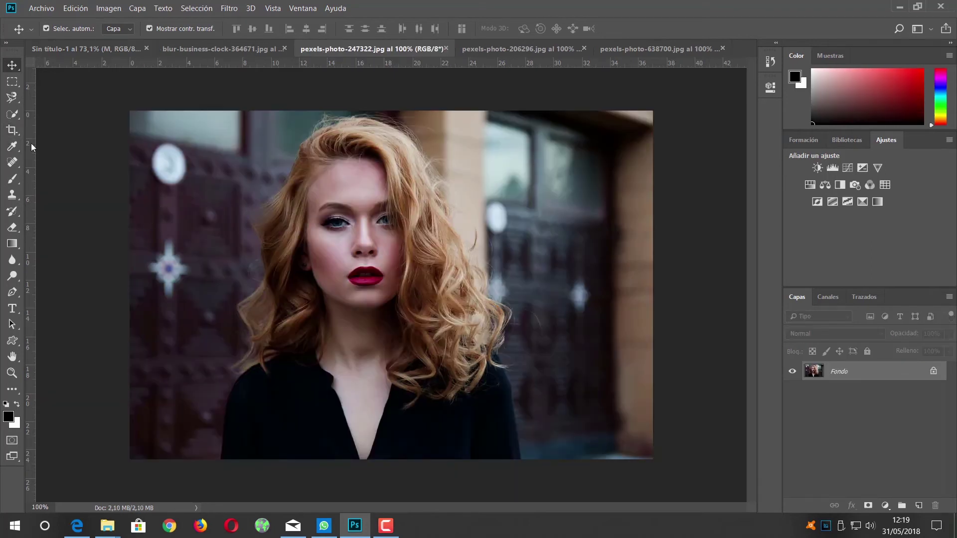
Step: Auto-select and copy the red-haired woman, then paste her into Sin título-1 as Capa 5
{"action": "left_click", "coordinate": [13, 115]}
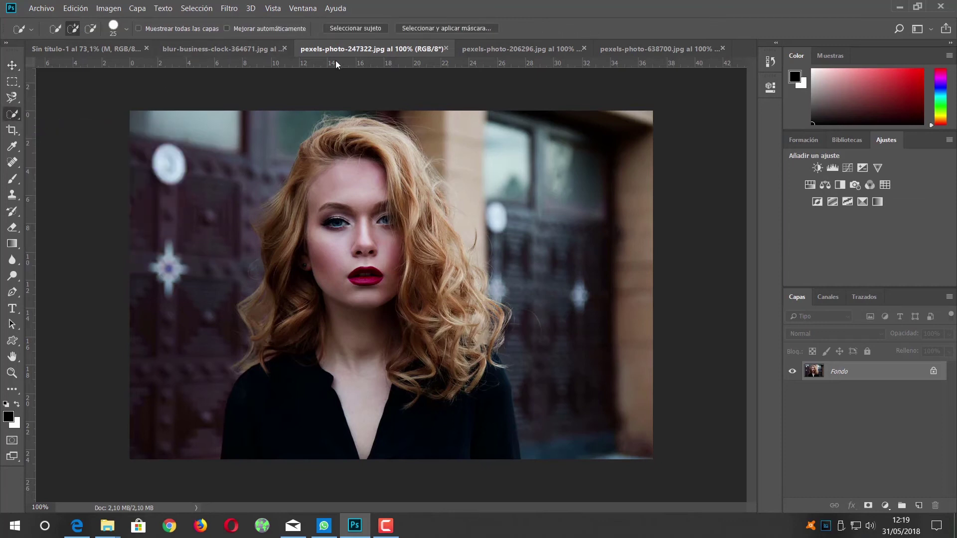
{"action": "left_click", "coordinate": [369, 29]}
{"action": "left_click", "coordinate": [76, 8]}
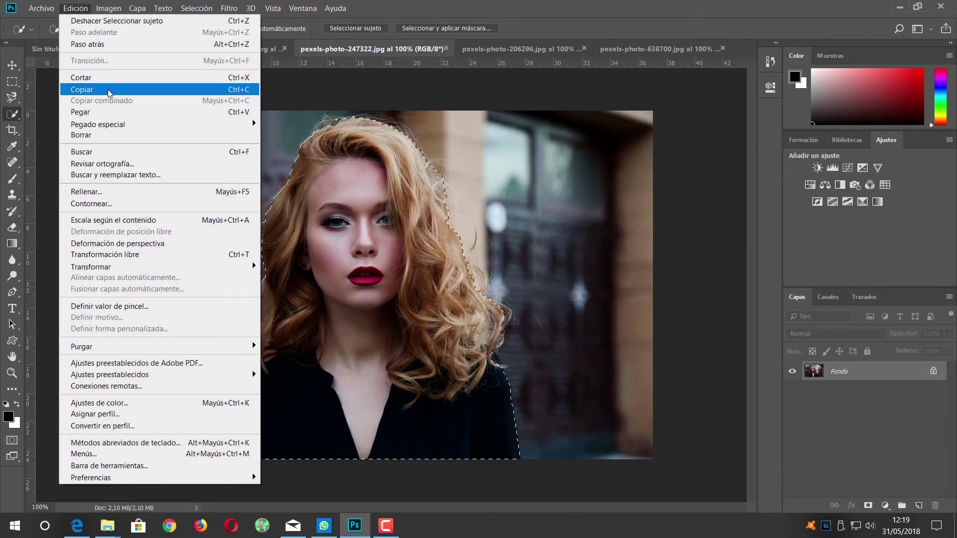
{"action": "left_click", "coordinate": [110, 88]}
{"action": "left_click", "coordinate": [86, 49]}
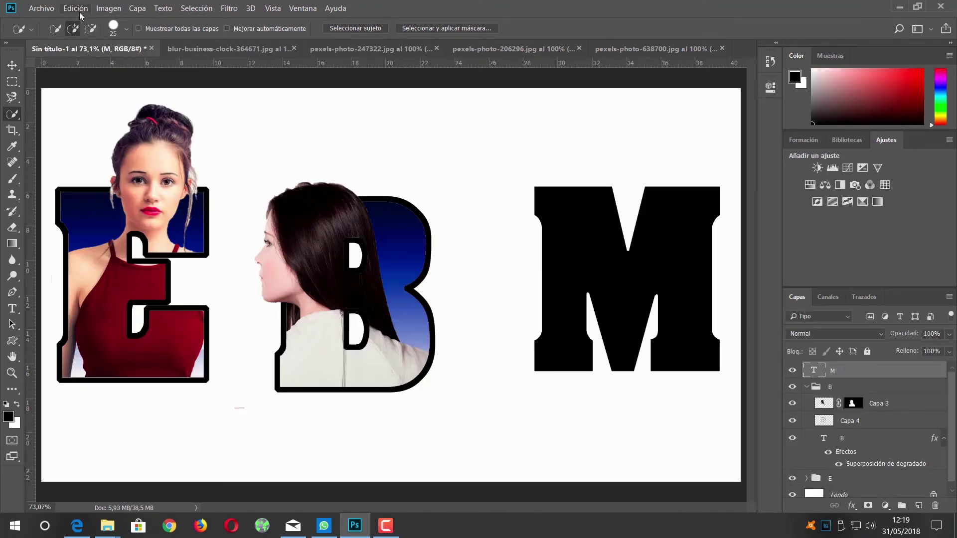
{"action": "left_click", "coordinate": [79, 9]}
{"action": "left_click", "coordinate": [82, 112]}
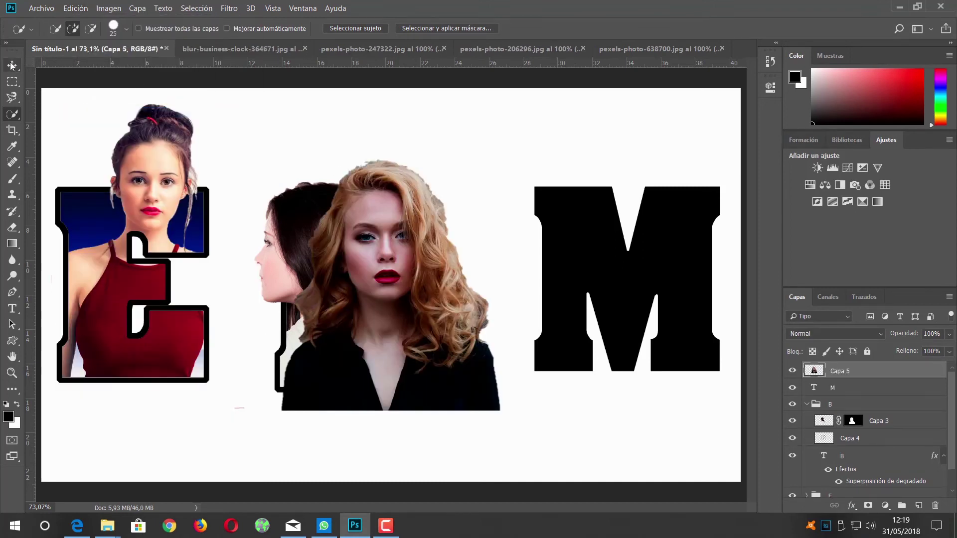
{"action": "left_click", "coordinate": [13, 67]}
Step: Place the red-haired woman's portrait over the M and mask out its photo background
{"action": "mouse_move", "coordinate": [377, 205]}
{"action": "left_mouse_down"}
{"action": "mouse_move", "coordinate": [612, 181]}
{"action": "mouse_move", "coordinate": [626, 254]}
{"action": "mouse_move", "coordinate": [592, 190]}
{"action": "mouse_move", "coordinate": [601, 172]}
{"action": "left_mouse_up"}
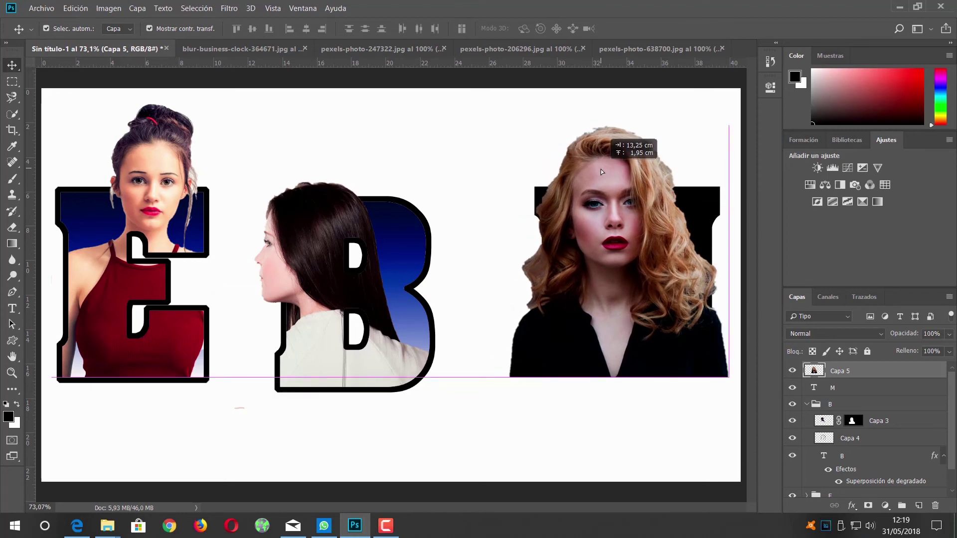
{"action": "mouse_move", "coordinate": [602, 172]}
{"action": "left_mouse_down"}
{"action": "mouse_move", "coordinate": [631, 167]}
{"action": "mouse_move", "coordinate": [606, 164]}
{"action": "mouse_move", "coordinate": [606, 155]}
{"action": "mouse_move", "coordinate": [598, 164]}
{"action": "left_mouse_up"}
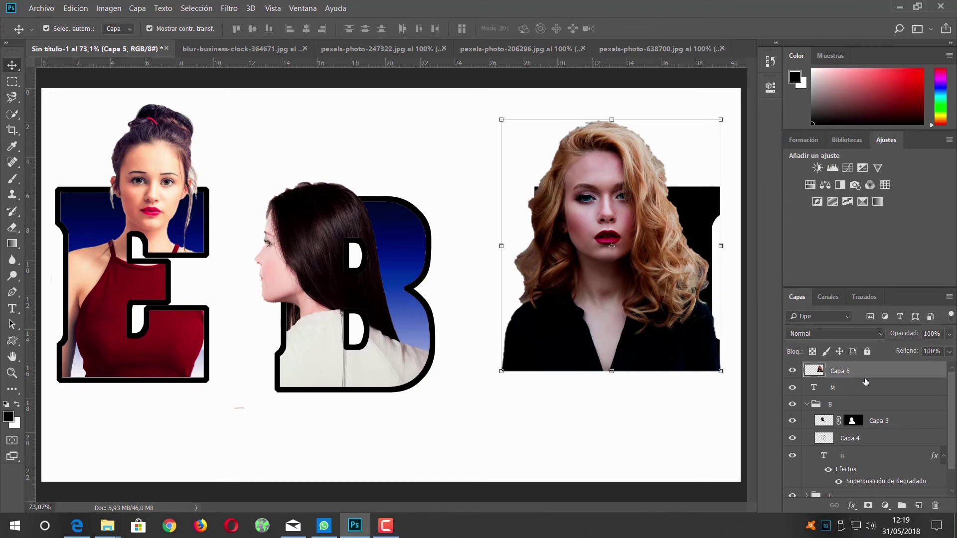
{"action": "left_click", "coordinate": [819, 373], "text": "ctrl"}
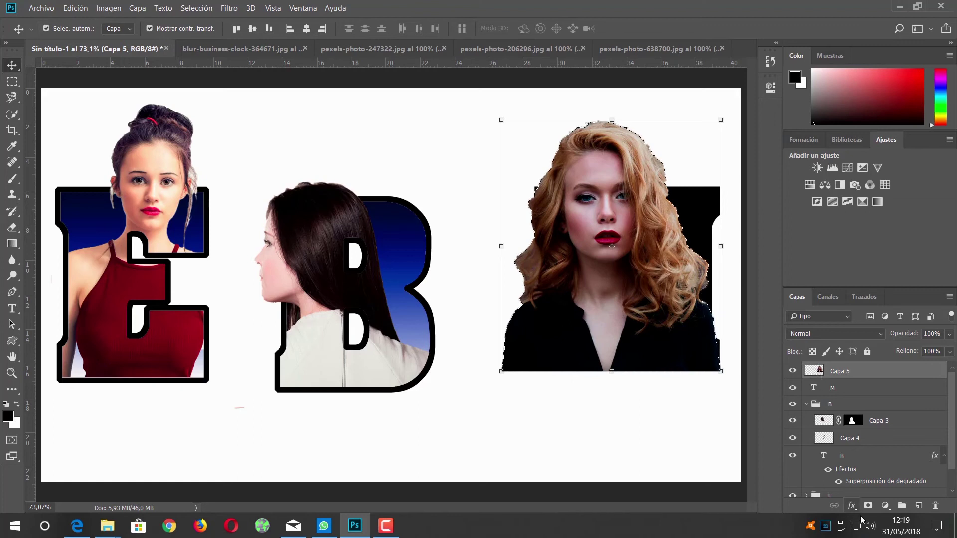
{"action": "left_click", "coordinate": [868, 506]}
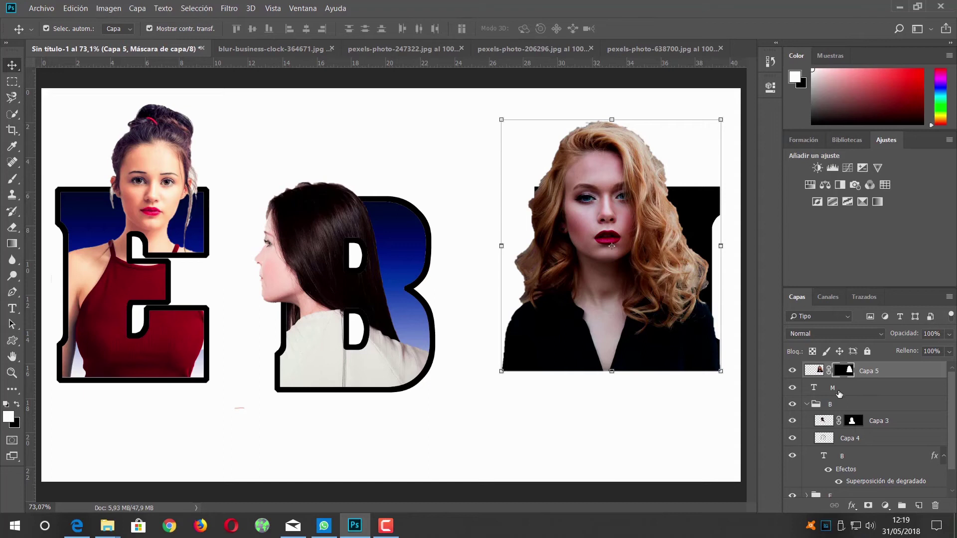
{"action": "left_click", "coordinate": [814, 390]}
Step: Select everything outside the M and ready the Eraser on portrait layer Capa 5
{"action": "left_click", "coordinate": [814, 389], "text": "ctrl"}
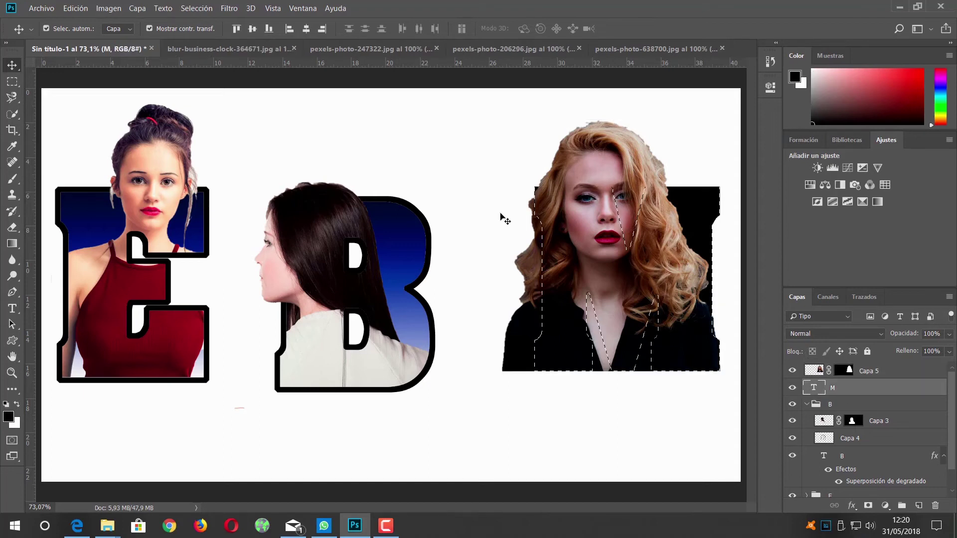
{"action": "left_click", "coordinate": [190, 9]}
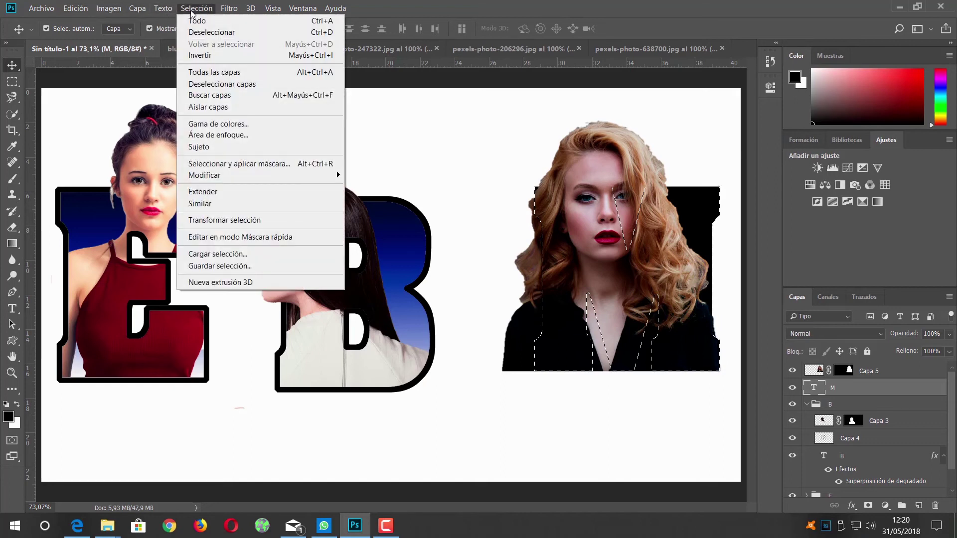
{"action": "left_click", "coordinate": [210, 55]}
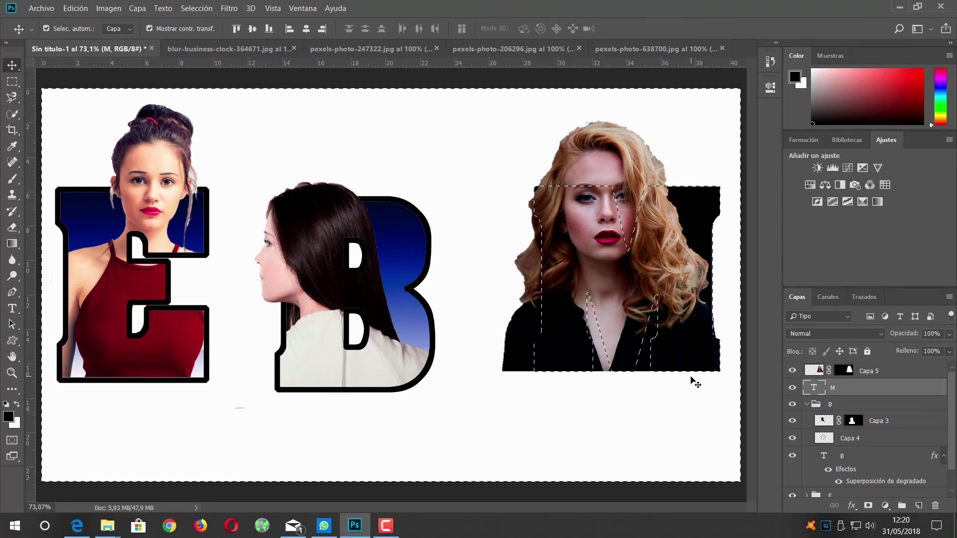
{"action": "left_click", "coordinate": [12, 227]}
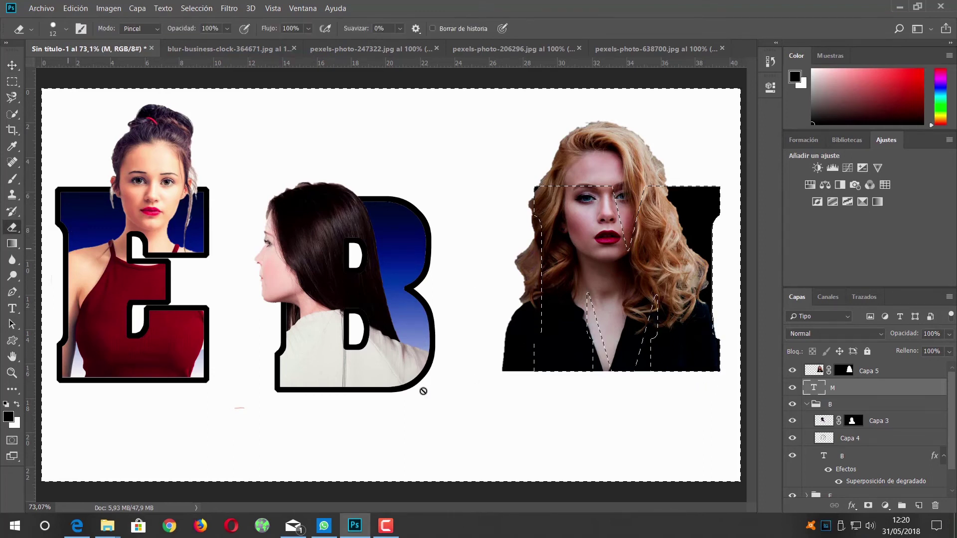
{"action": "left_click", "coordinate": [893, 372]}
Step: Erase the portrait spilling past the M's left and right edges with a 43 px eraser
{"action": "left_click_drag", "start_coordinate": [510, 373], "coordinate": [507, 359]}
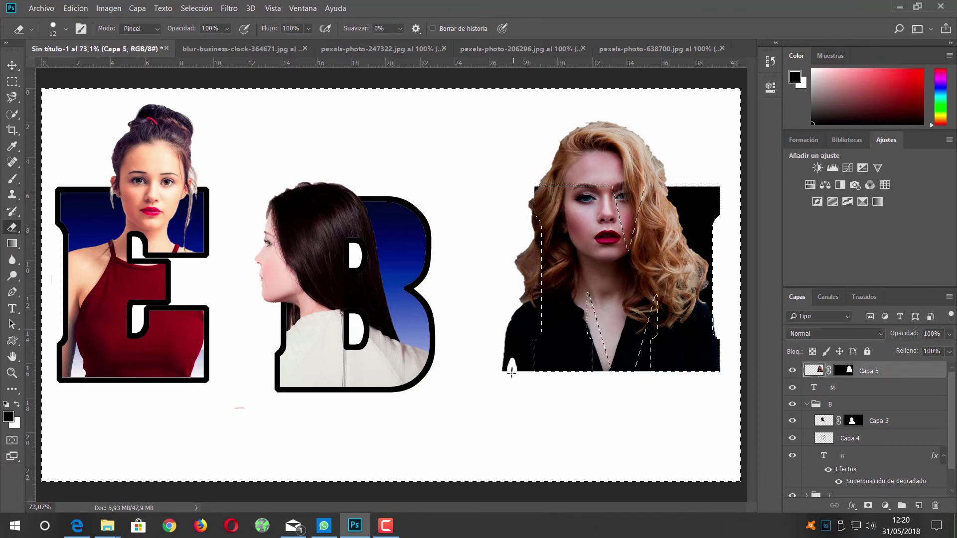
{"action": "left_click", "coordinate": [65, 28]}
{"action": "left_click_drag", "start_coordinate": [73, 68], "coordinate": [87, 68]}
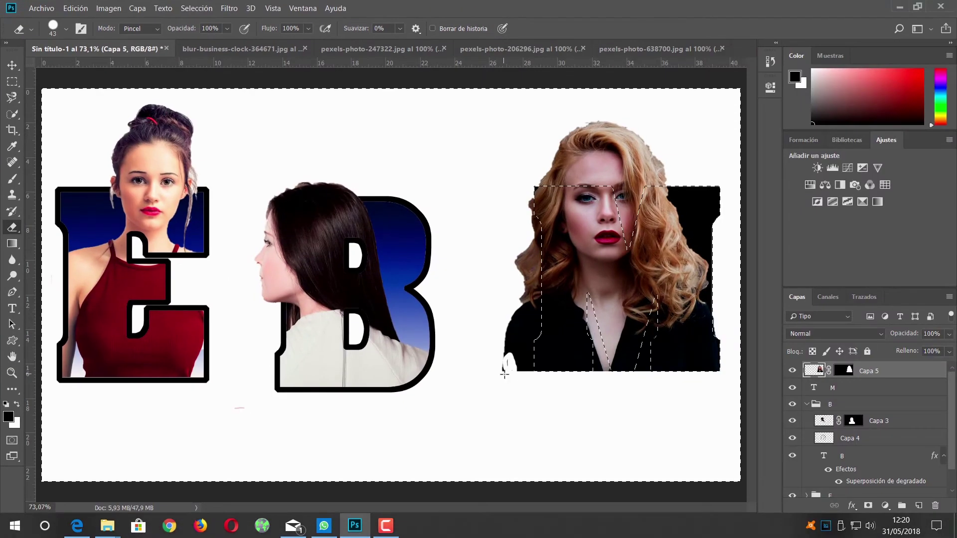
{"action": "mouse_move", "coordinate": [504, 374]}
{"action": "left_mouse_down"}
{"action": "mouse_move", "coordinate": [525, 334]}
{"action": "mouse_move", "coordinate": [535, 230]}
{"action": "mouse_move", "coordinate": [533, 358]}
{"action": "left_mouse_up"}
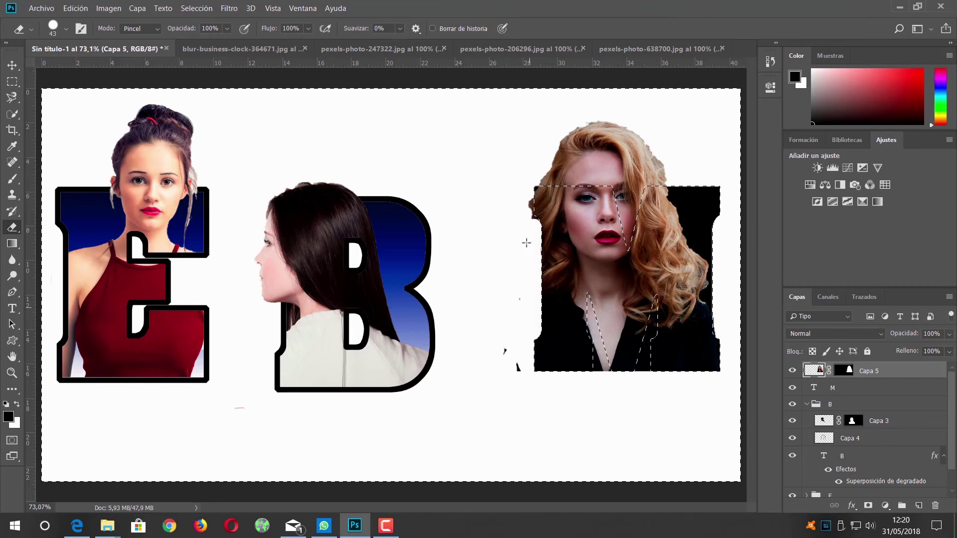
{"action": "mouse_move", "coordinate": [527, 224]}
{"action": "left_mouse_down"}
{"action": "mouse_move", "coordinate": [531, 202]}
{"action": "mouse_move", "coordinate": [535, 225]}
{"action": "left_mouse_up"}
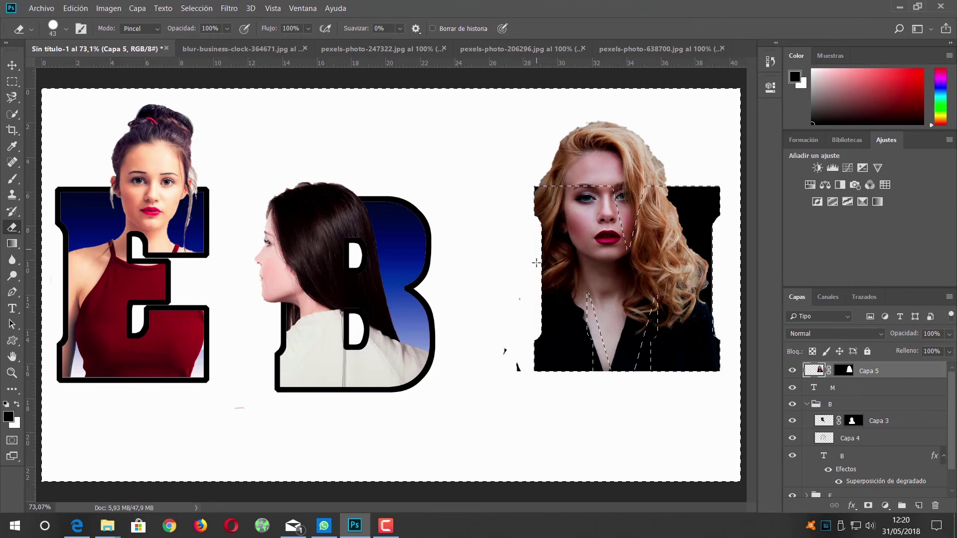
{"action": "mouse_move", "coordinate": [541, 343]}
{"action": "left_mouse_down"}
{"action": "mouse_move", "coordinate": [517, 359]}
{"action": "mouse_move", "coordinate": [507, 317]}
{"action": "mouse_move", "coordinate": [489, 357]}
{"action": "left_mouse_up"}
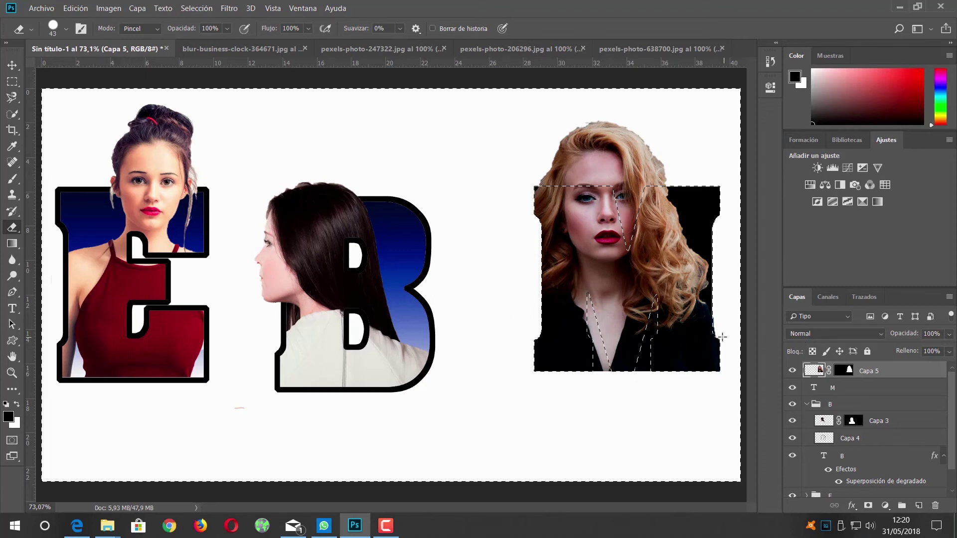
{"action": "left_click_drag", "start_coordinate": [718, 335], "coordinate": [715, 300]}
Step: Erase the portrait inside the M's left and right V notches, undoing an overshoot
{"action": "left_click_drag", "start_coordinate": [603, 370], "coordinate": [588, 294]}
{"action": "mouse_move", "coordinate": [640, 372]}
{"action": "left_mouse_down"}
{"action": "mouse_move", "coordinate": [660, 324]}
{"action": "mouse_move", "coordinate": [655, 342]}
{"action": "left_mouse_up"}
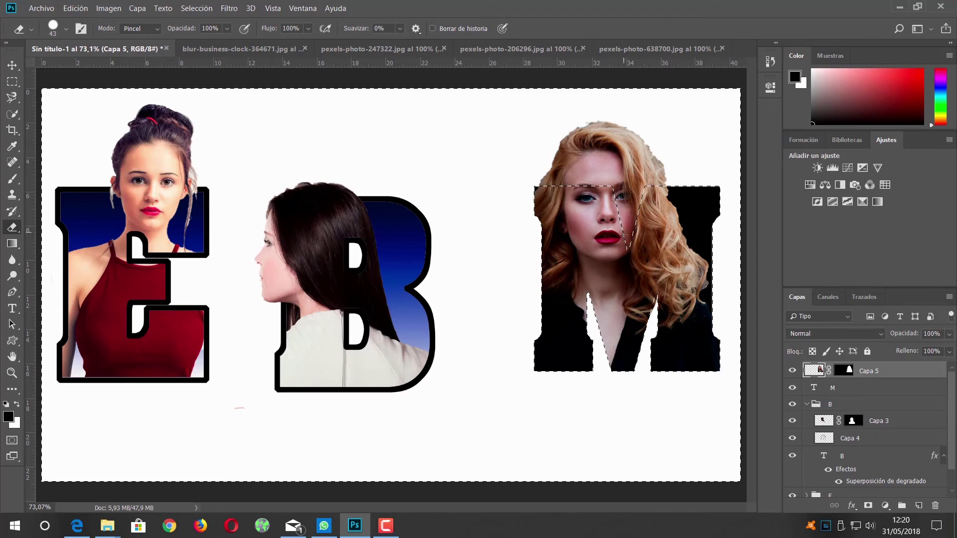
{"action": "left_click_drag", "start_coordinate": [629, 244], "coordinate": [628, 241]}
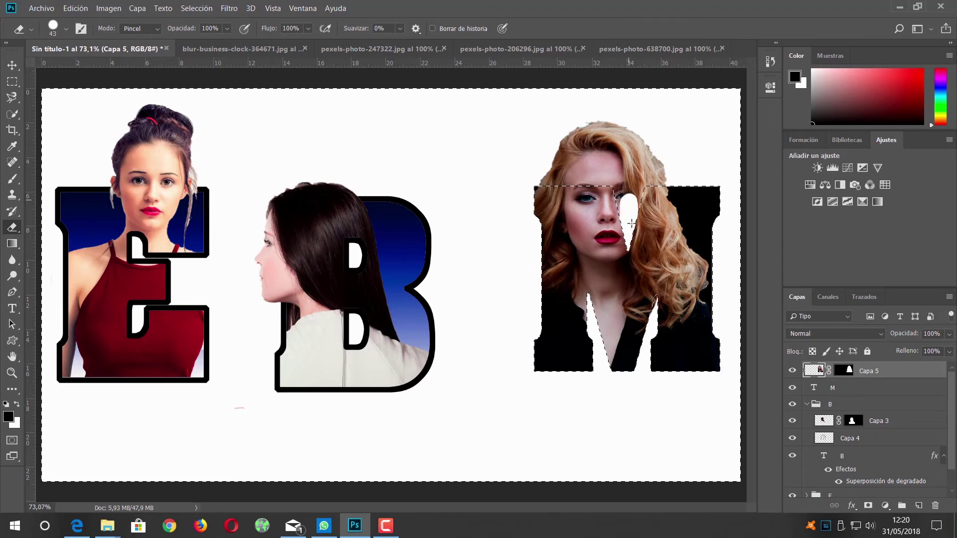
{"action": "left_click_drag", "start_coordinate": [626, 192], "coordinate": [639, 191]}
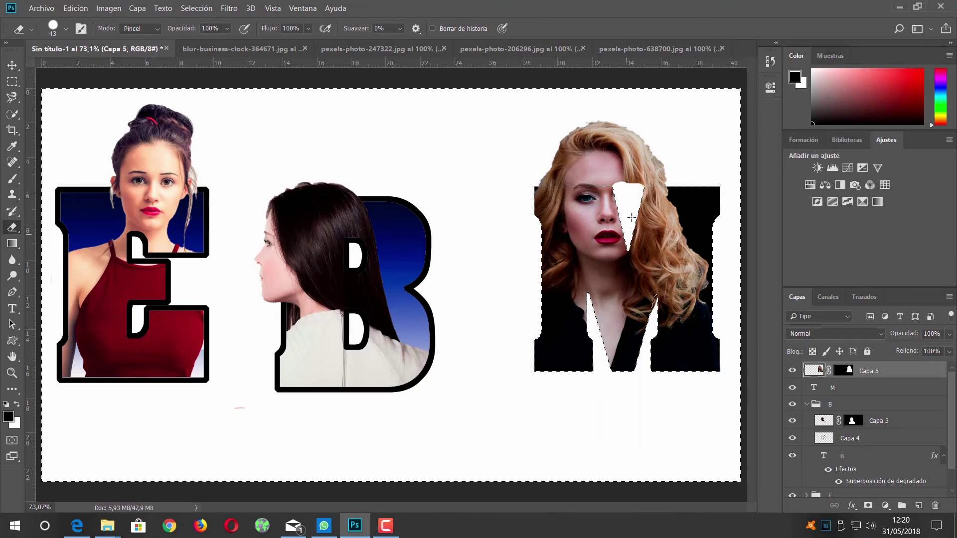
{"action": "key", "text": "ctrl+alt+z"}
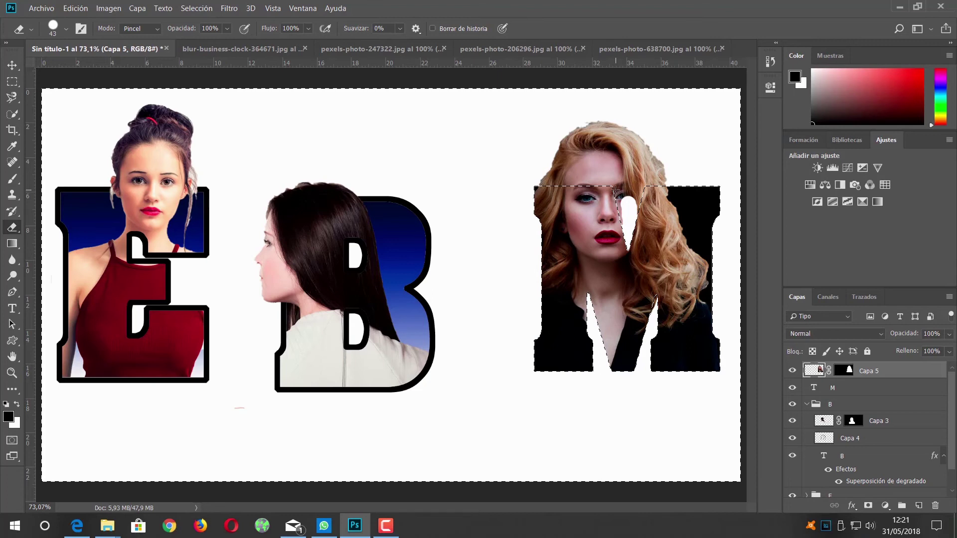
Step: Refine the notch top with a 23 px eraser, then deselect
{"action": "left_click", "coordinate": [66, 31]}
{"action": "left_click_drag", "start_coordinate": [86, 69], "coordinate": [80, 70]}
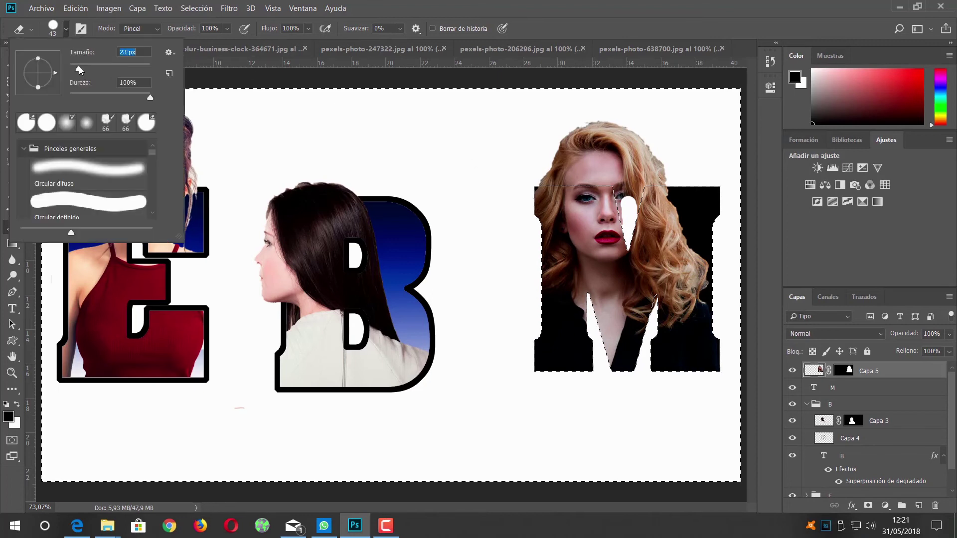
{"action": "key", "text": "Return"}
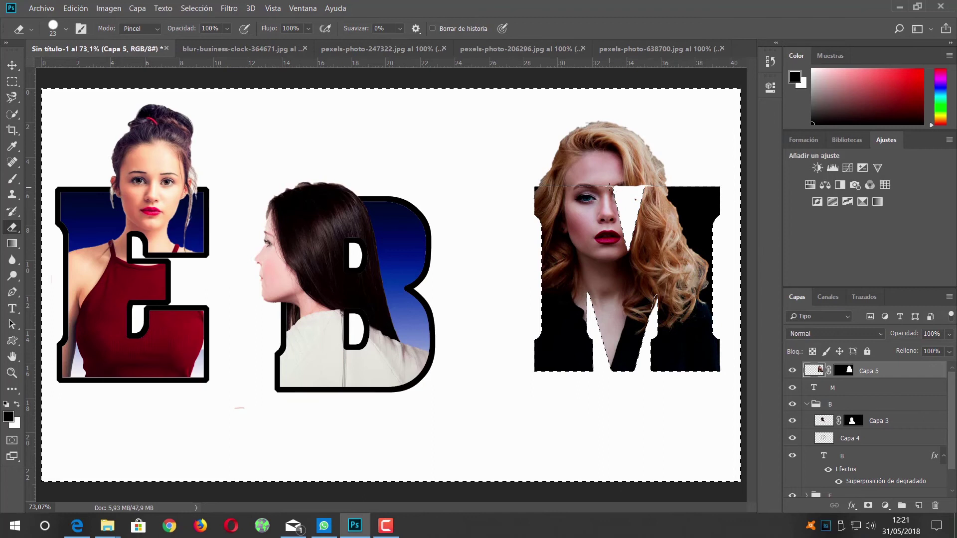
{"action": "mouse_move", "coordinate": [619, 189]}
{"action": "left_mouse_down"}
{"action": "mouse_move", "coordinate": [664, 190]}
{"action": "mouse_move", "coordinate": [625, 189]}
{"action": "left_mouse_up"}
{"action": "key", "text": "ctrl+z"}
{"action": "key", "text": "ctrl+d"}
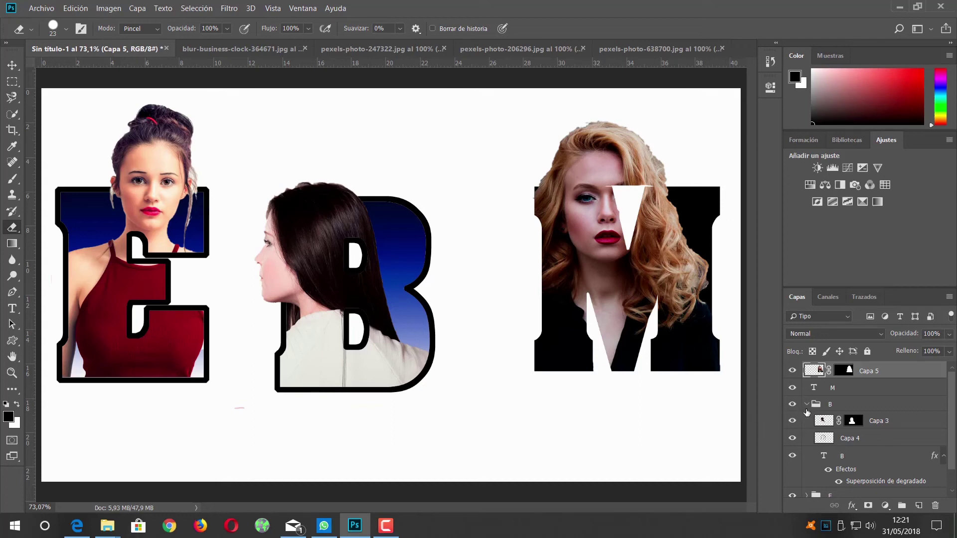
Step: Apply a blue Superposición de degradado layer style to the M text layer
{"action": "left_click", "coordinate": [851, 391]}
{"action": "left_click", "coordinate": [852, 505]}
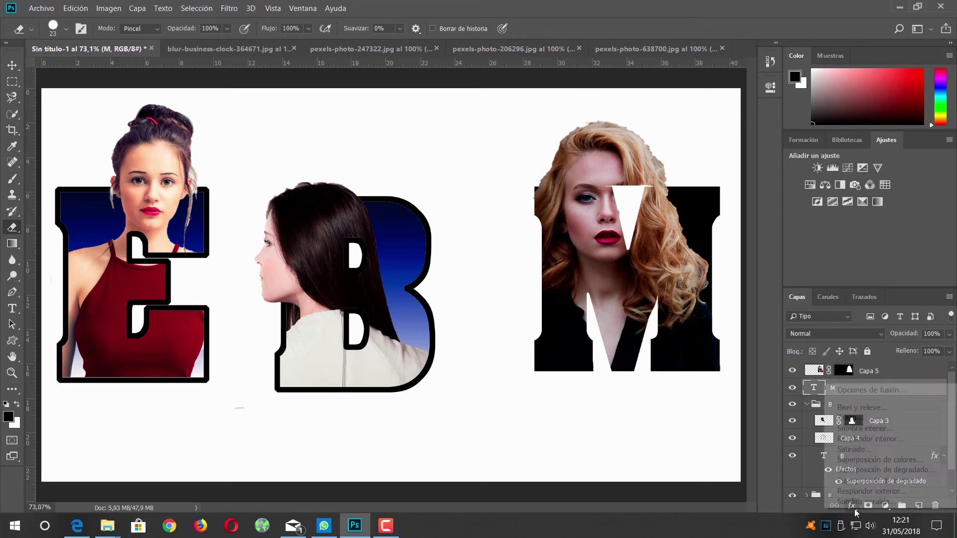
{"action": "left_click", "coordinate": [867, 391]}
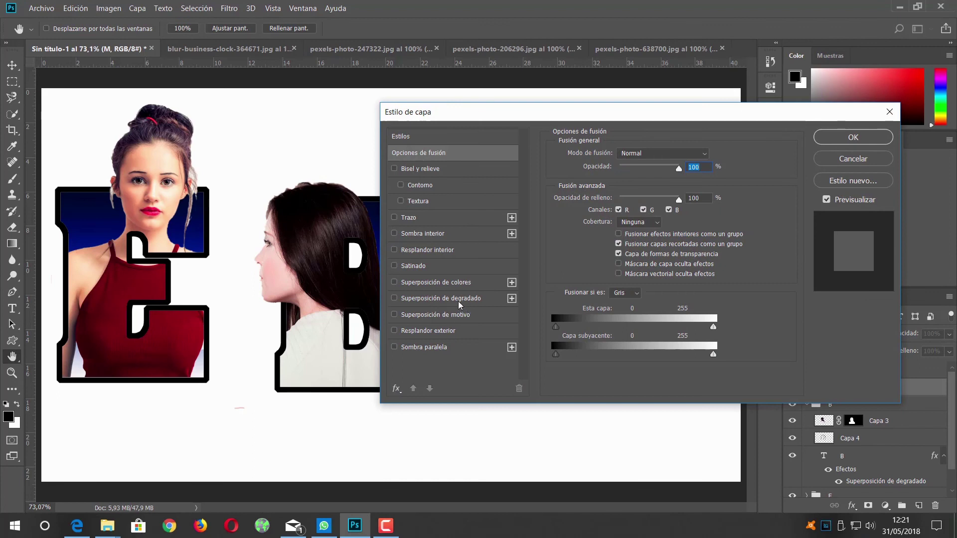
{"action": "left_click", "coordinate": [448, 300]}
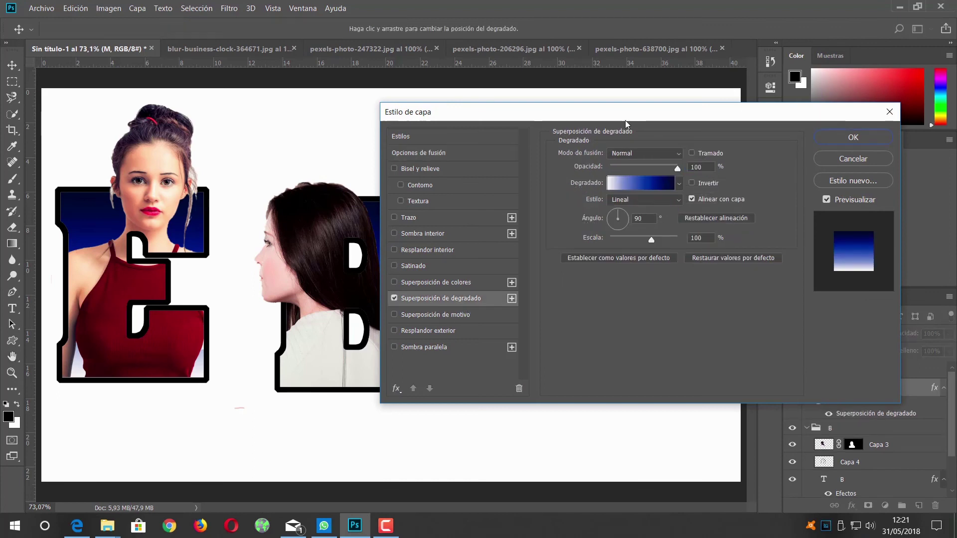
{"action": "mouse_move", "coordinate": [636, 120]}
{"action": "left_mouse_down"}
{"action": "mouse_move", "coordinate": [417, 397]}
{"action": "mouse_move", "coordinate": [392, 378]}
{"action": "mouse_move", "coordinate": [450, 139]}
{"action": "left_mouse_up"}
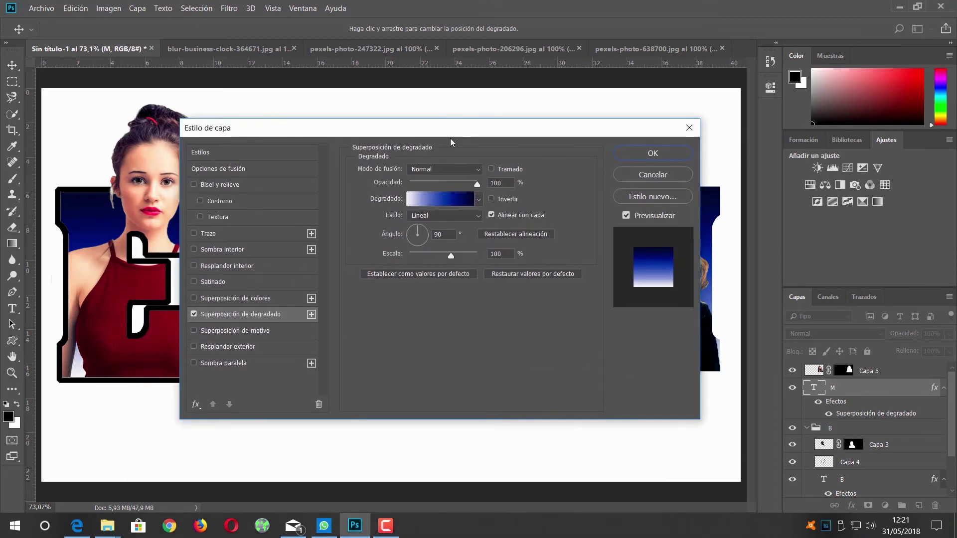
{"action": "left_click", "coordinate": [653, 153]}
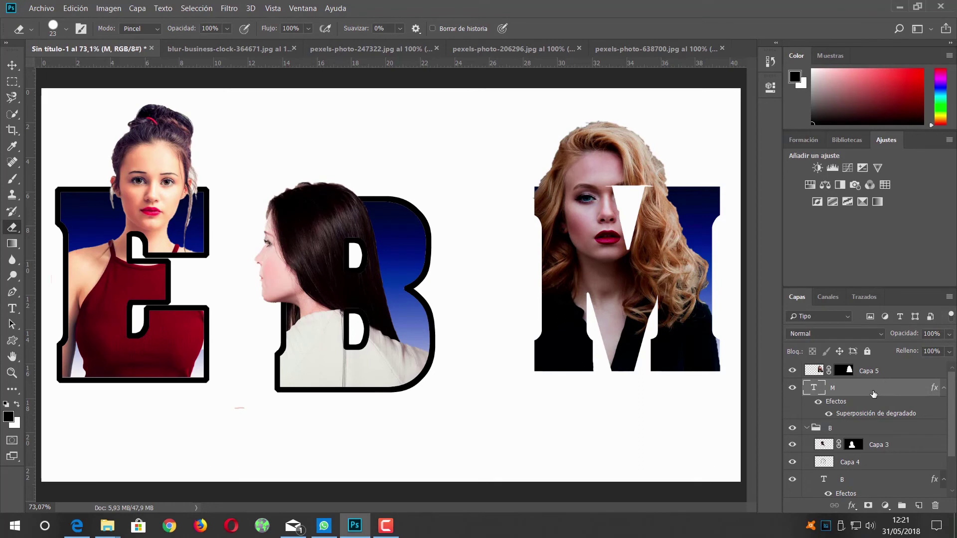
Step: Stroke the M's shape with a 15 px black outline on new layer Capa 6
{"action": "left_click", "coordinate": [919, 506]}
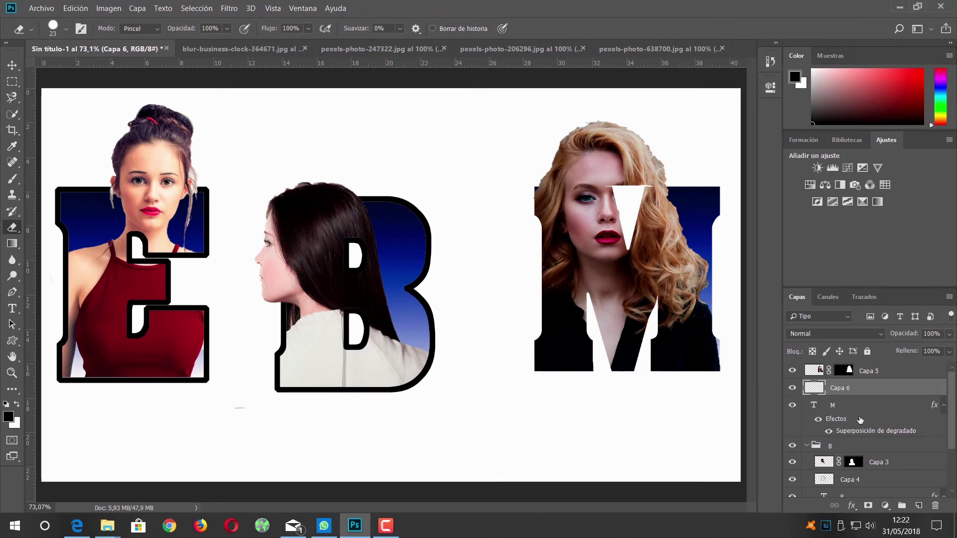
{"action": "left_click", "coordinate": [840, 408]}
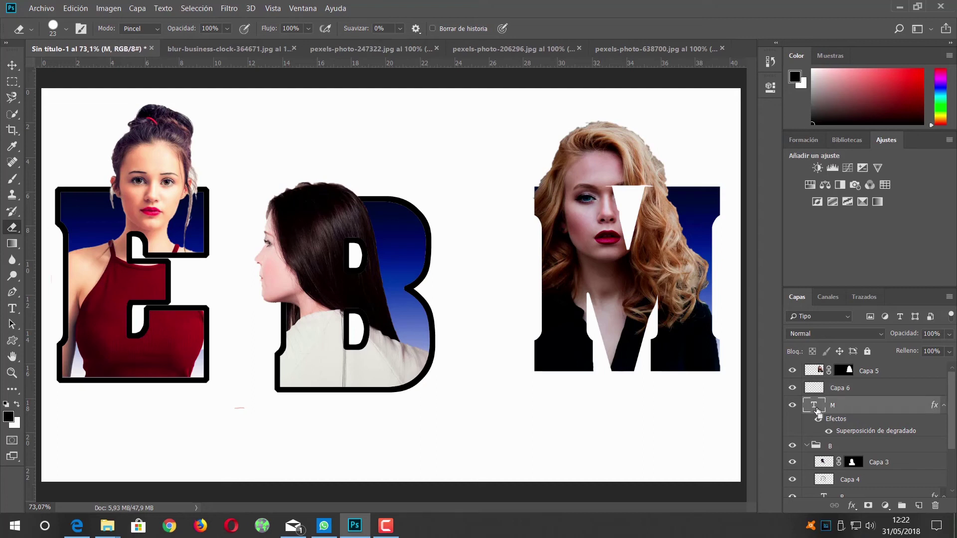
{"action": "left_click", "coordinate": [817, 409], "text": "ctrl"}
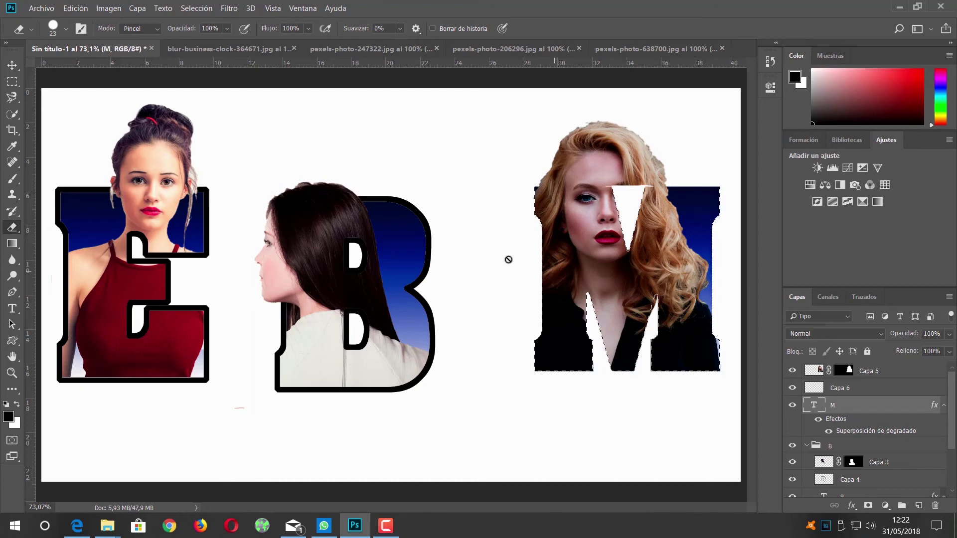
{"action": "left_click", "coordinate": [868, 392]}
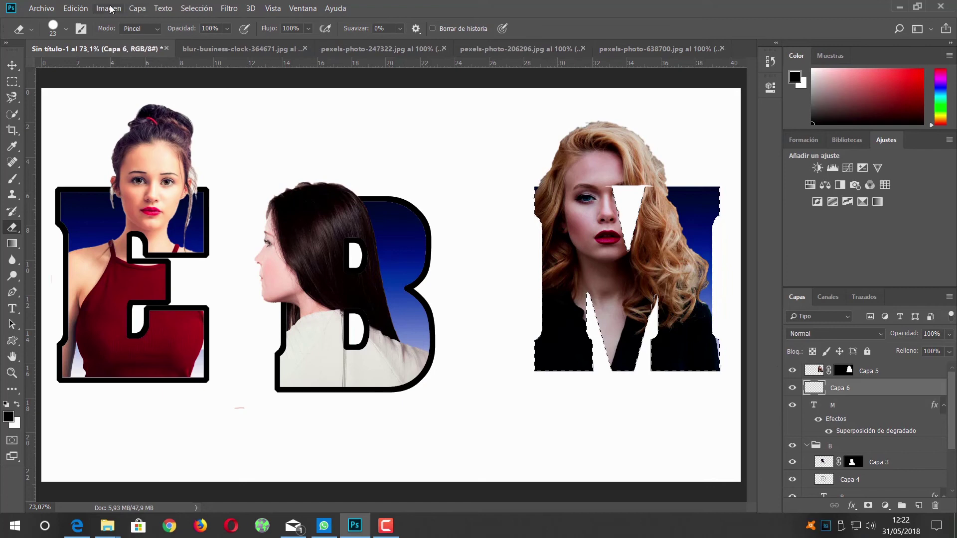
{"action": "left_click", "coordinate": [76, 9]}
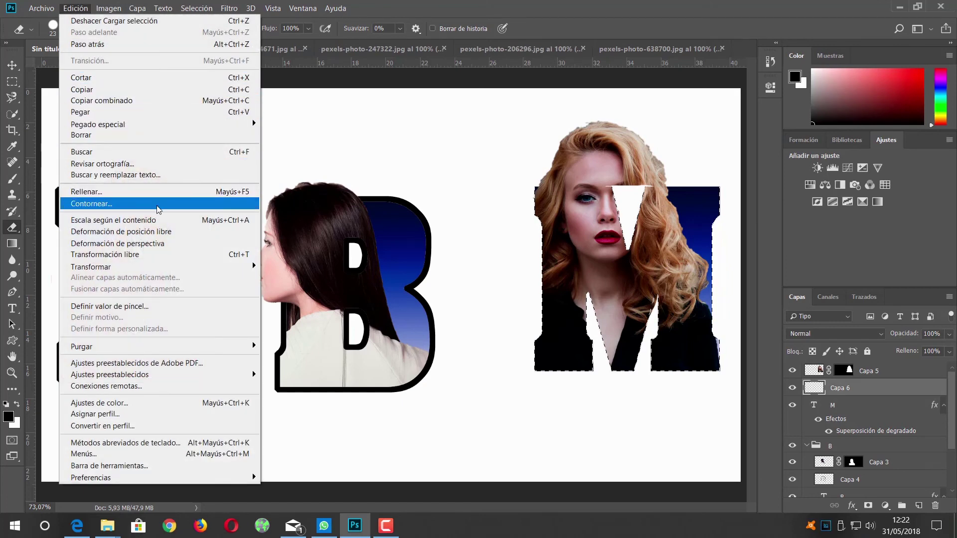
{"action": "left_click", "coordinate": [91, 204]}
{"action": "left_click", "coordinate": [587, 149]}
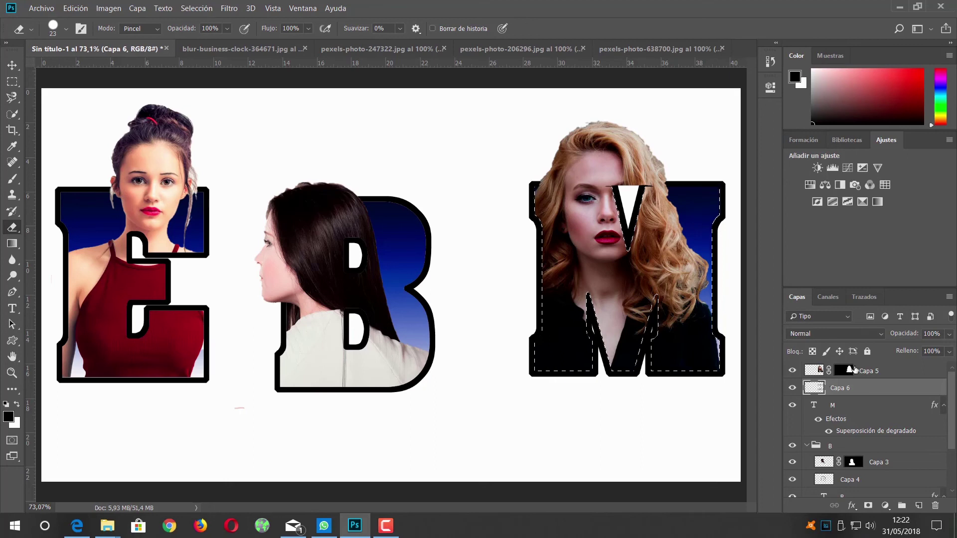
Step: Deselect, then group Capa 5, Capa 6 and the M text layer into a group named M
{"action": "key", "text": "ctrl+d"}
{"action": "key", "text": "ctrl+s"}
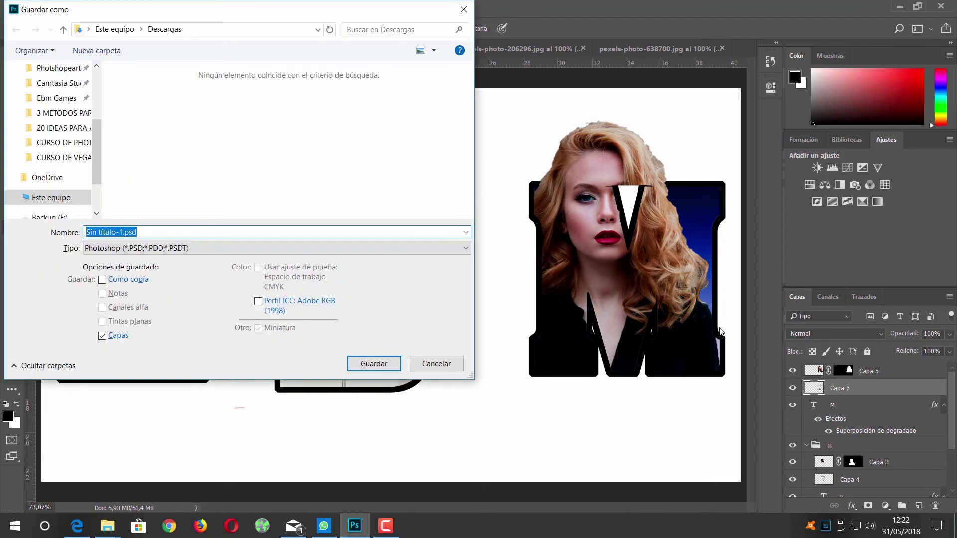
{"action": "left_click", "coordinate": [464, 10]}
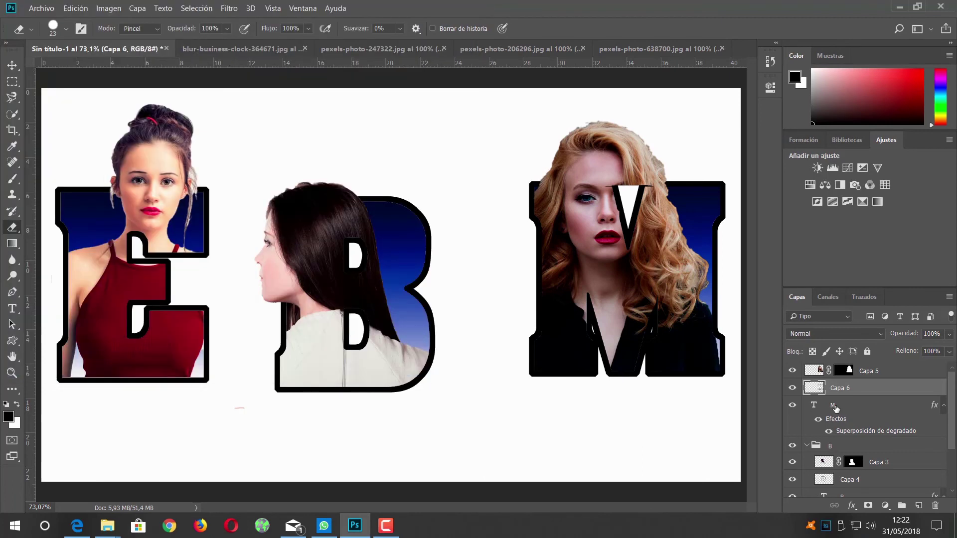
{"action": "left_click", "coordinate": [868, 379]}
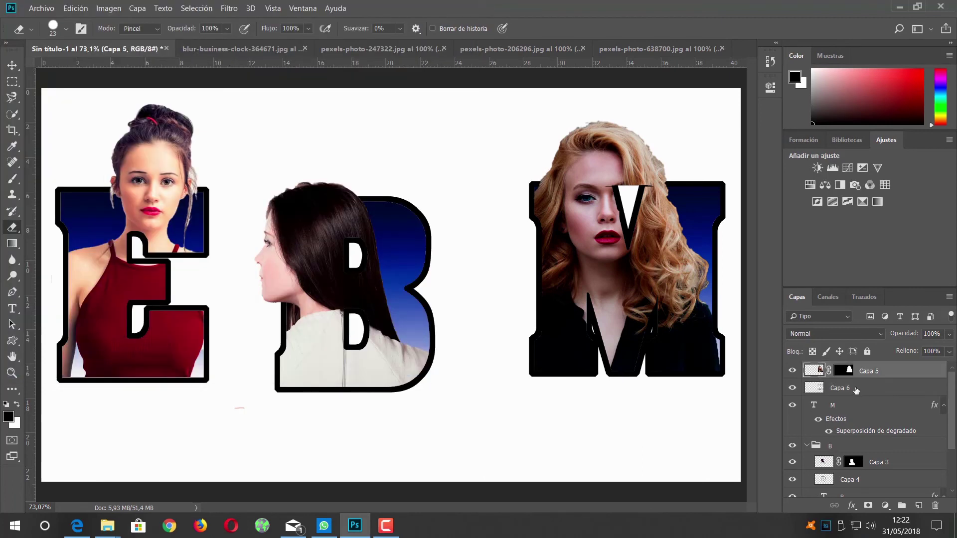
{"action": "left_click", "coordinate": [857, 391], "text": "shift"}
{"action": "left_click", "coordinate": [854, 410], "text": "shift"}
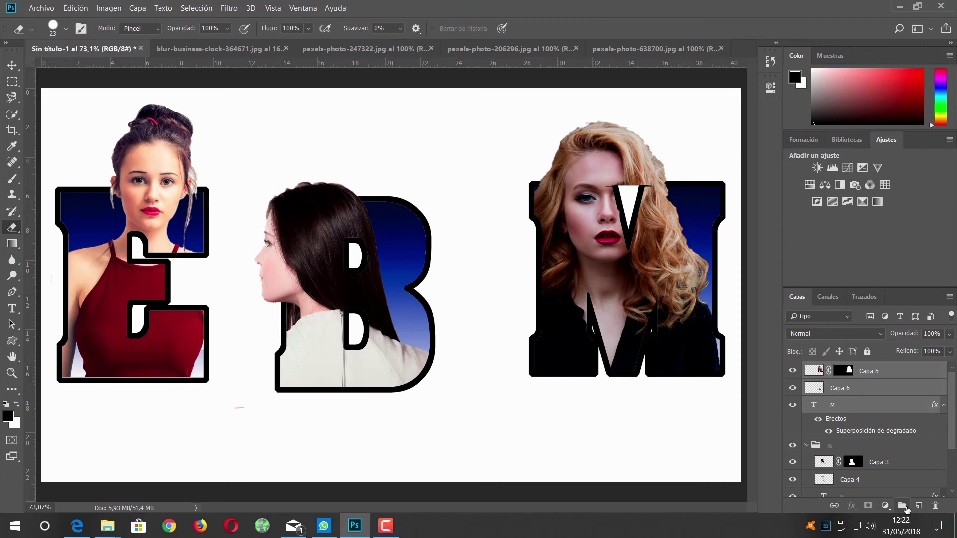
{"action": "left_click", "coordinate": [903, 506]}
{"action": "double_click", "coordinate": [845, 371]}
{"action": "type", "text": "M"}
{"action": "key", "text": "Return"}
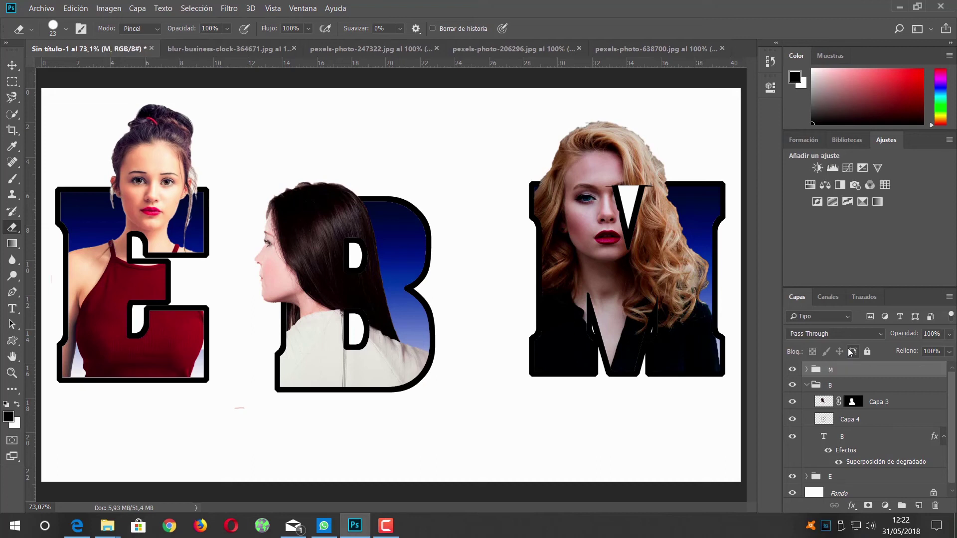
Step: Delete the white Fondo background layer and bring up the clock photo document
{"action": "scroll", "coordinate": [950, 438], "scroll_direction": "down", "scroll_amount": 1}
{"action": "left_click", "coordinate": [855, 493]}
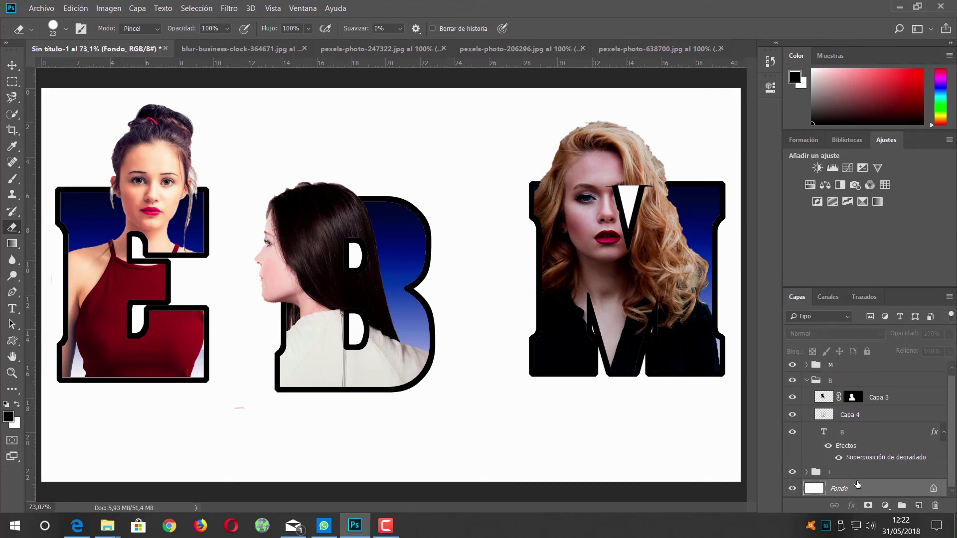
{"action": "key", "text": "Delete"}
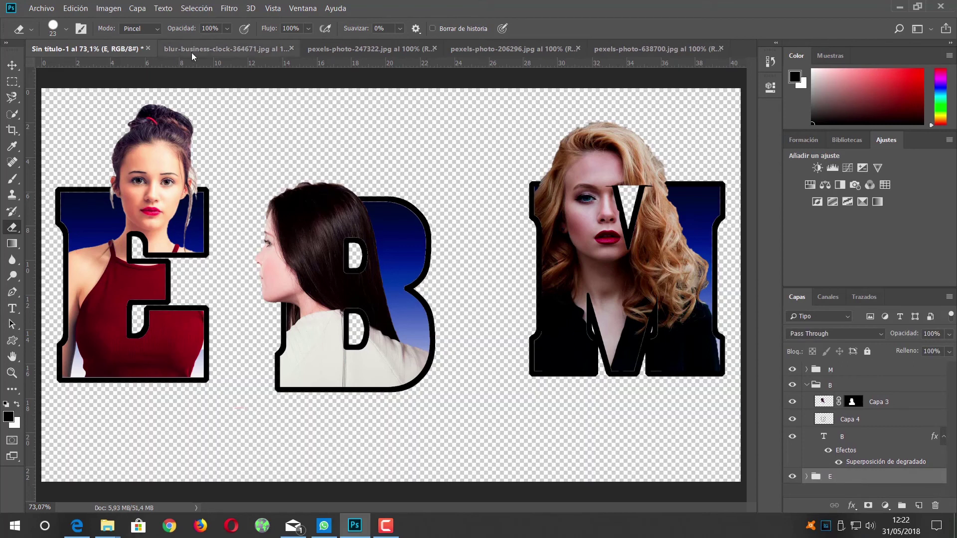
{"action": "left_click", "coordinate": [193, 50]}
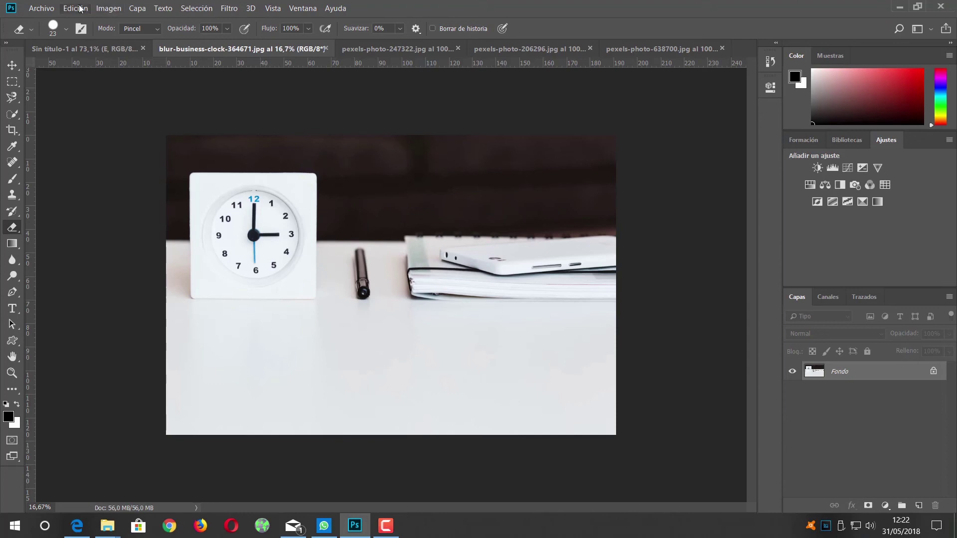
Step: Copy the whole clock photo into Sin título-1 as Capa 7, placed beneath the letter groups
{"action": "left_click", "coordinate": [196, 8]}
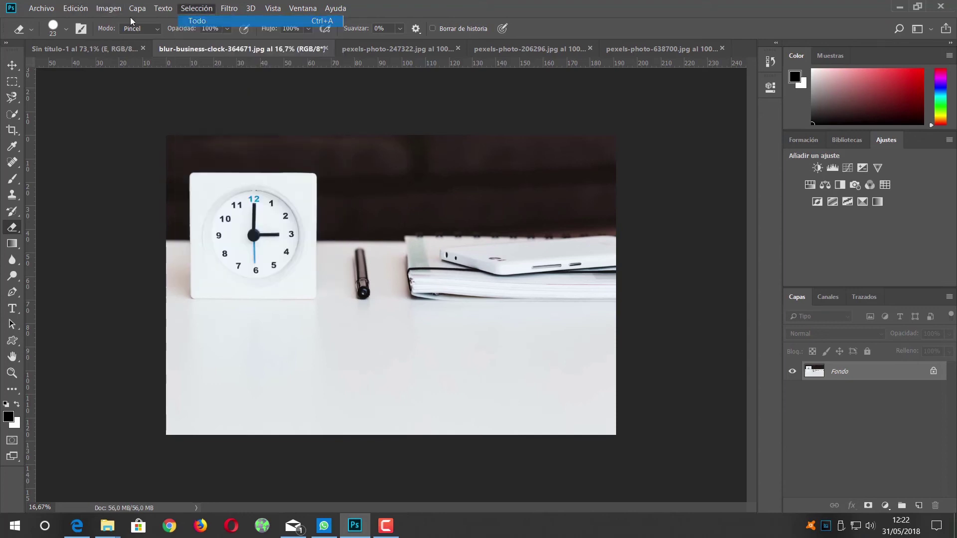
{"action": "left_click", "coordinate": [75, 8]}
{"action": "left_click", "coordinate": [99, 89]}
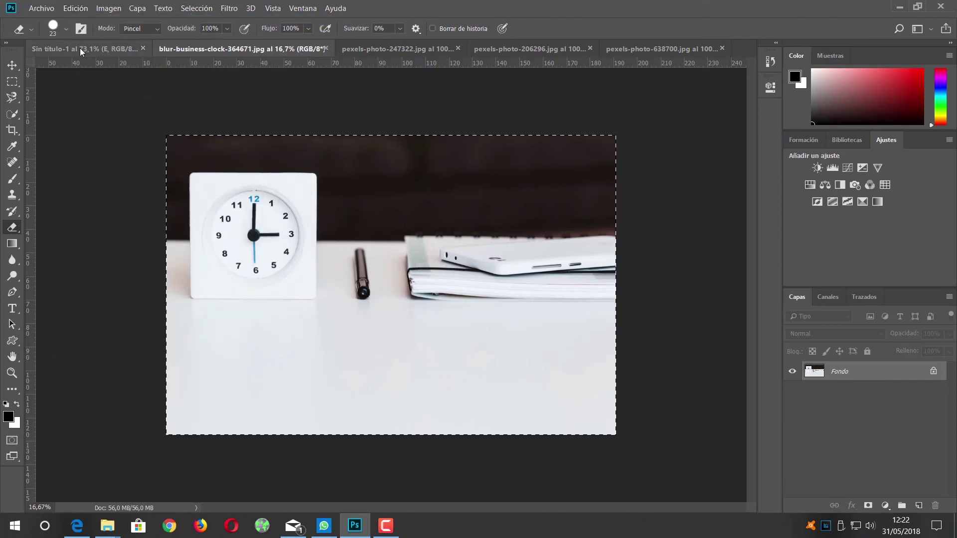
{"action": "left_click", "coordinate": [55, 48]}
{"action": "left_click", "coordinate": [75, 8]}
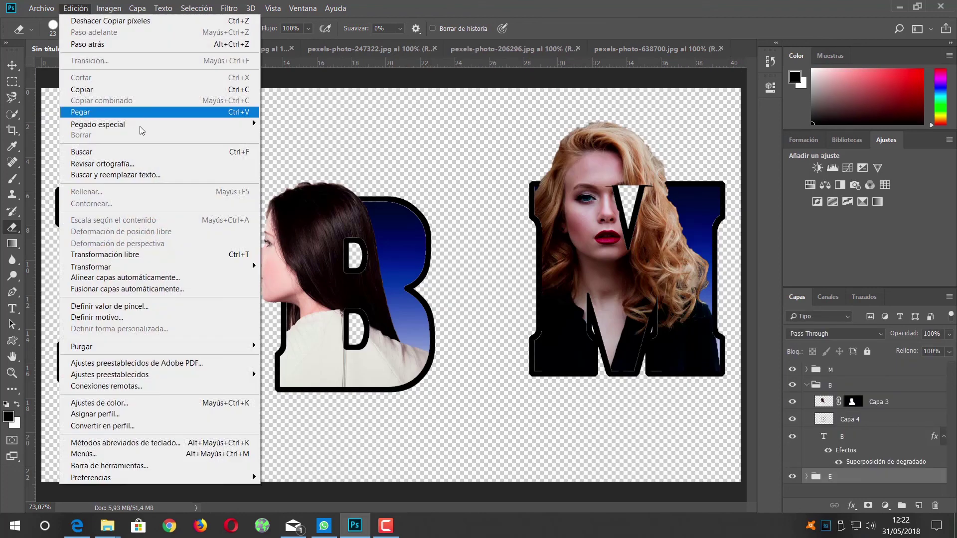
{"action": "left_click", "coordinate": [148, 112]}
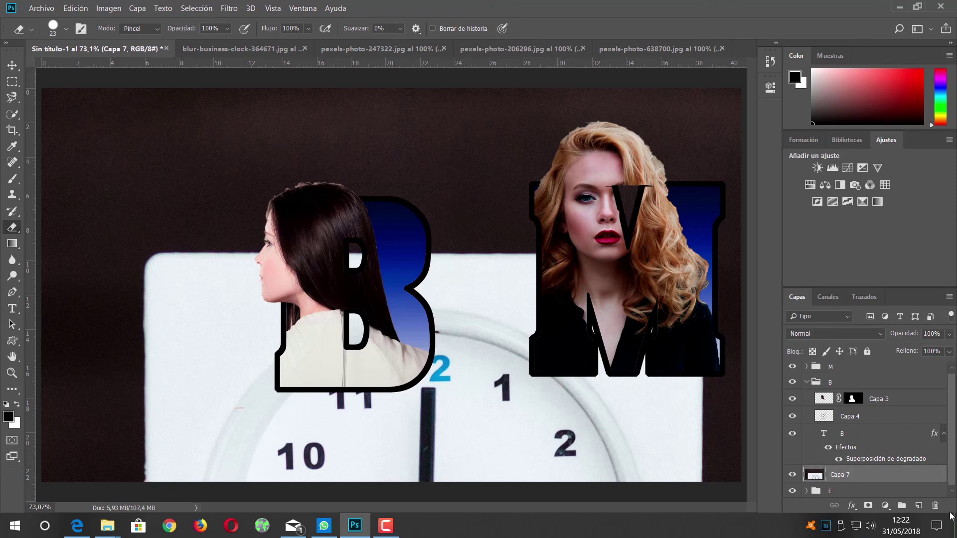
{"action": "left_click_drag", "start_coordinate": [881, 481], "coordinate": [884, 494]}
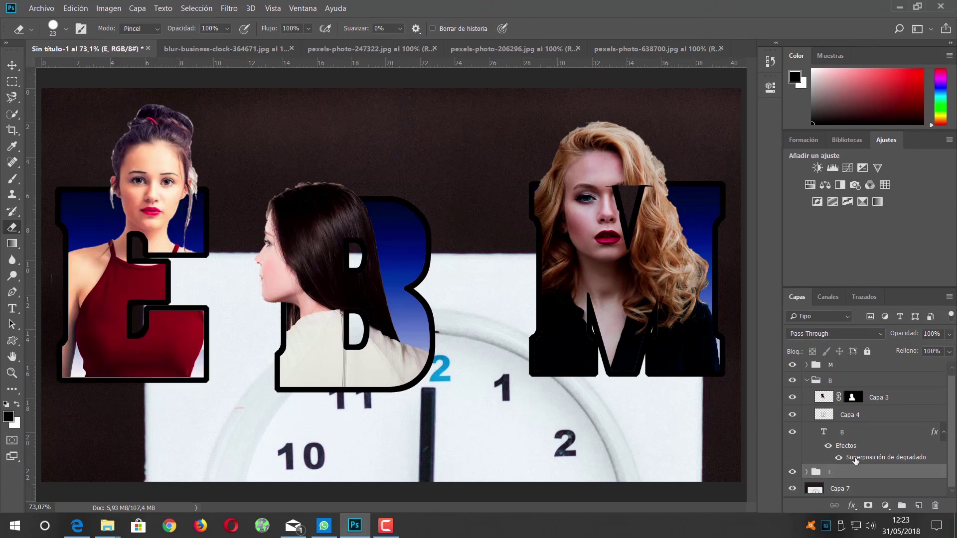
{"action": "left_click", "coordinate": [17, 67]}
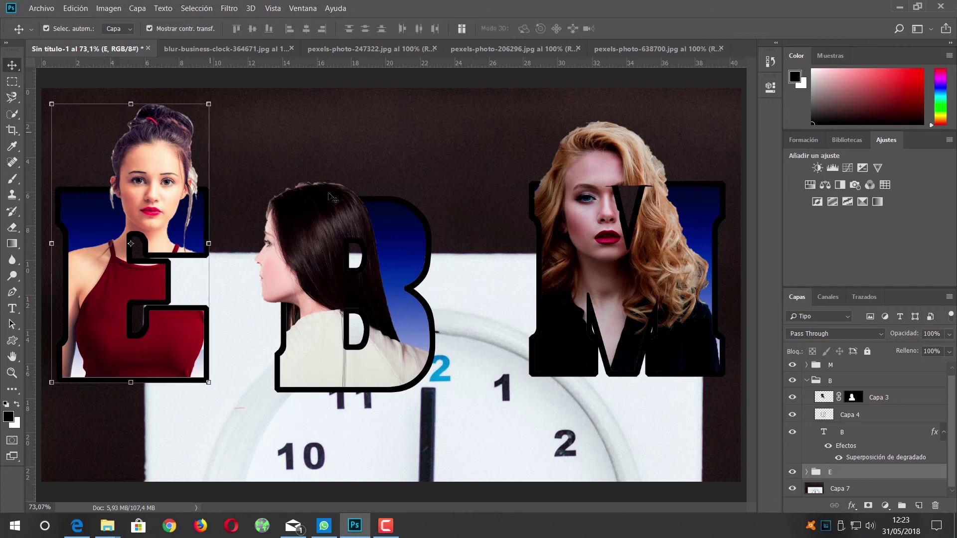
{"action": "left_click", "coordinate": [878, 494]}
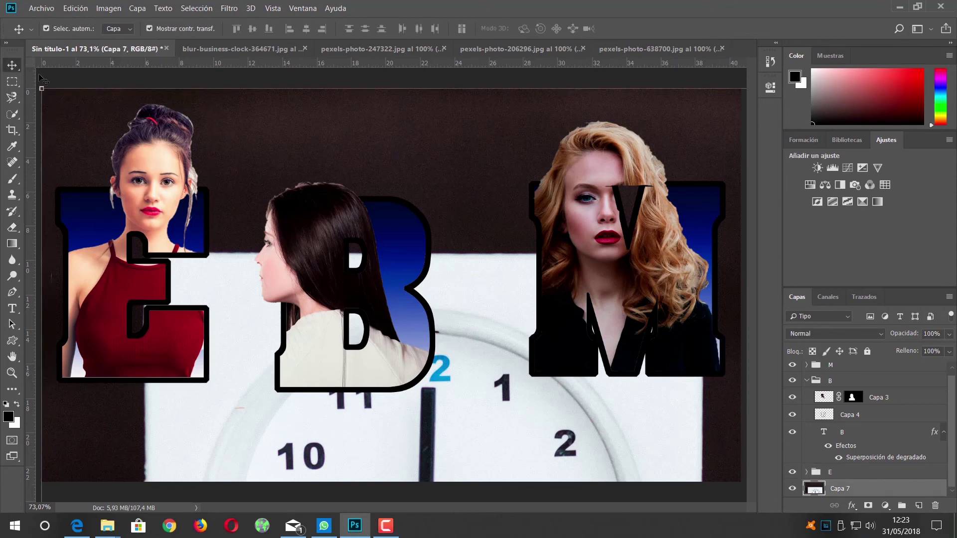
Step: Scale the clock photo to about 35.5% and position it to fill the canvas
{"action": "key", "text": "ctrl+t"}
{"action": "mouse_move", "coordinate": [41, 89]}
{"action": "left_mouse_down"}
{"action": "mouse_move", "coordinate": [555, 400]}
{"action": "mouse_move", "coordinate": [146, 148]}
{"action": "mouse_move", "coordinate": [64, 112]}
{"action": "mouse_move", "coordinate": [483, 387]}
{"action": "mouse_move", "coordinate": [90, 120]}
{"action": "mouse_move", "coordinate": [590, 431]}
{"action": "mouse_move", "coordinate": [151, 121]}
{"action": "left_mouse_up"}
{"action": "left_click_drag", "start_coordinate": [105, 128], "coordinate": [102, 107]}
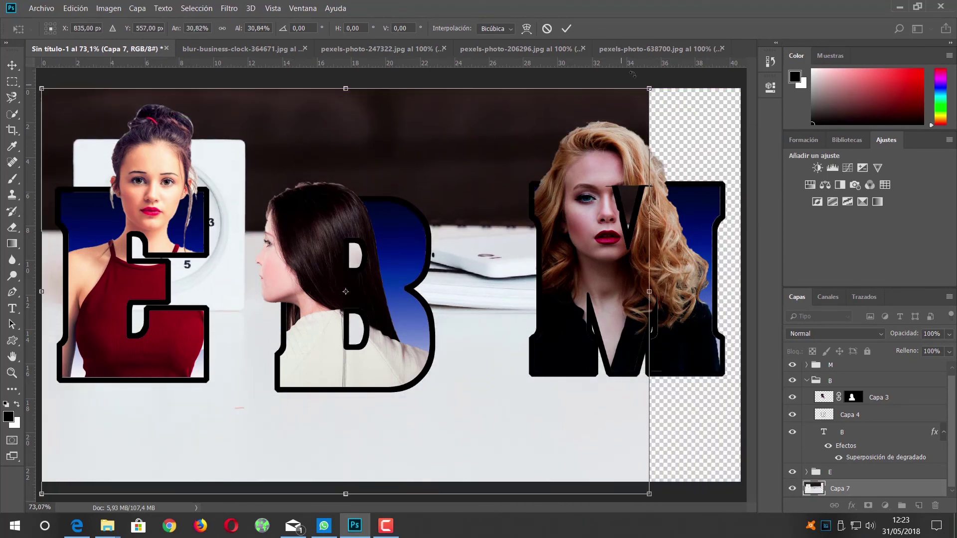
{"action": "left_click_drag", "start_coordinate": [666, 88], "coordinate": [759, 57]}
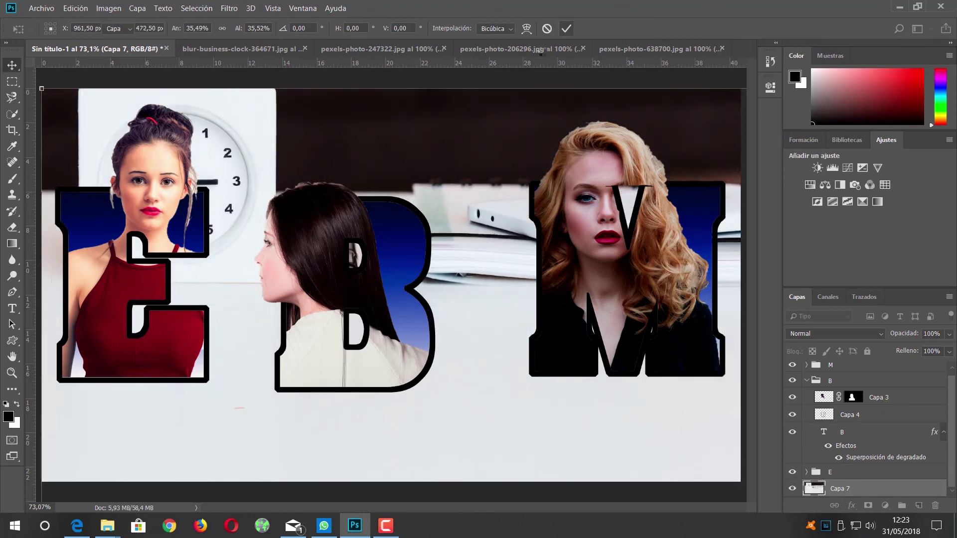
{"action": "left_click", "coordinate": [567, 28]}
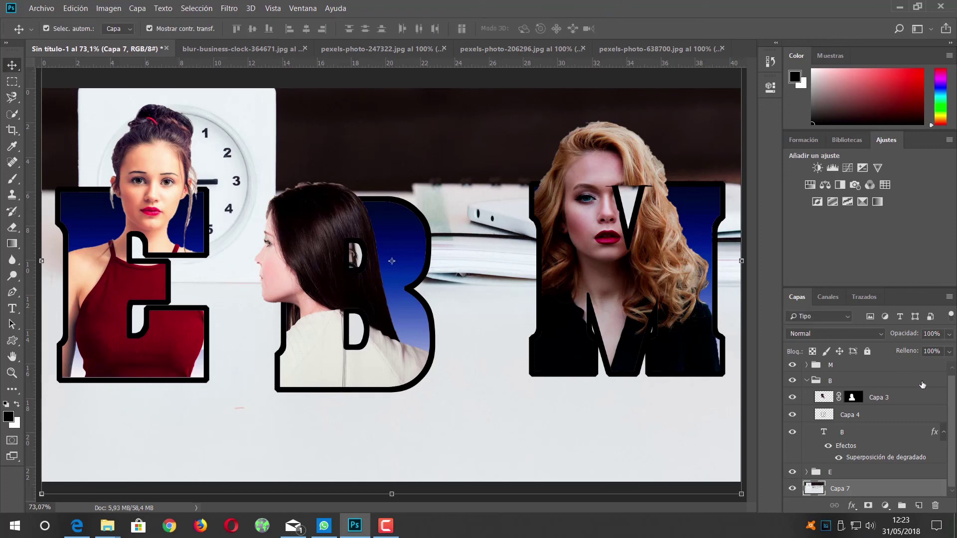
Step: Nudge the M portrait slightly and collapse the M group
{"action": "scroll", "coordinate": [952, 419], "scroll_direction": "up", "scroll_amount": 1}
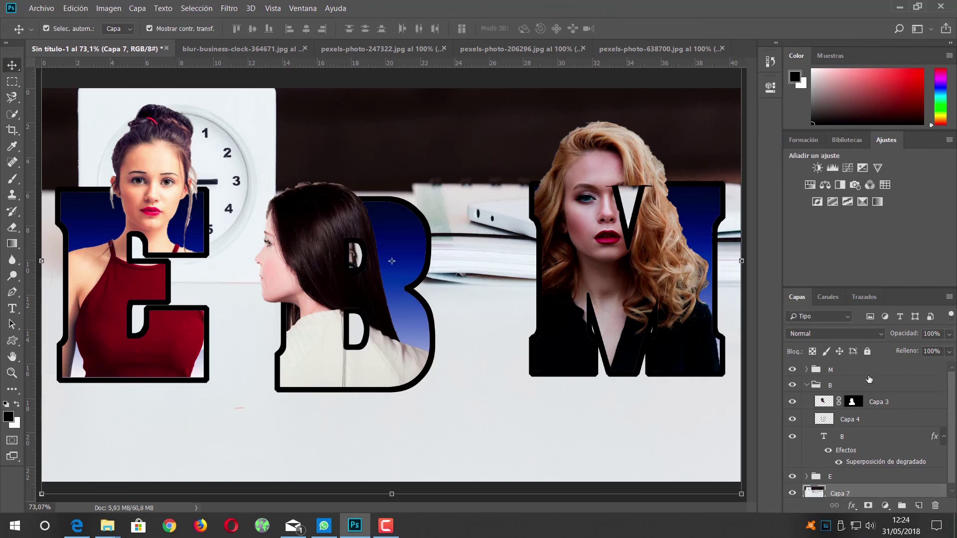
{"action": "left_click", "coordinate": [821, 371]}
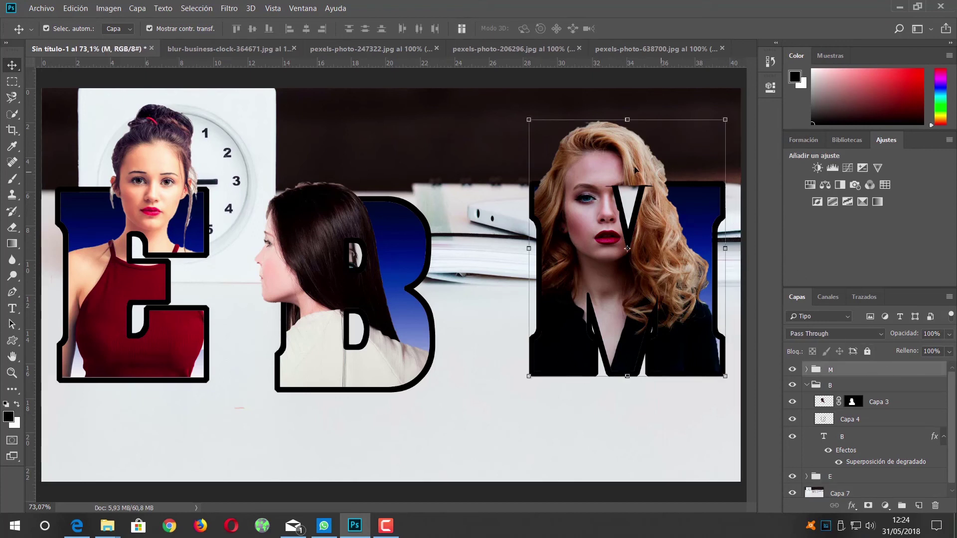
{"action": "left_click_drag", "start_coordinate": [634, 168], "coordinate": [631, 159]}
{"action": "left_click", "coordinate": [808, 369]}
{"action": "left_click_drag", "start_coordinate": [953, 481], "coordinate": [954, 485]}
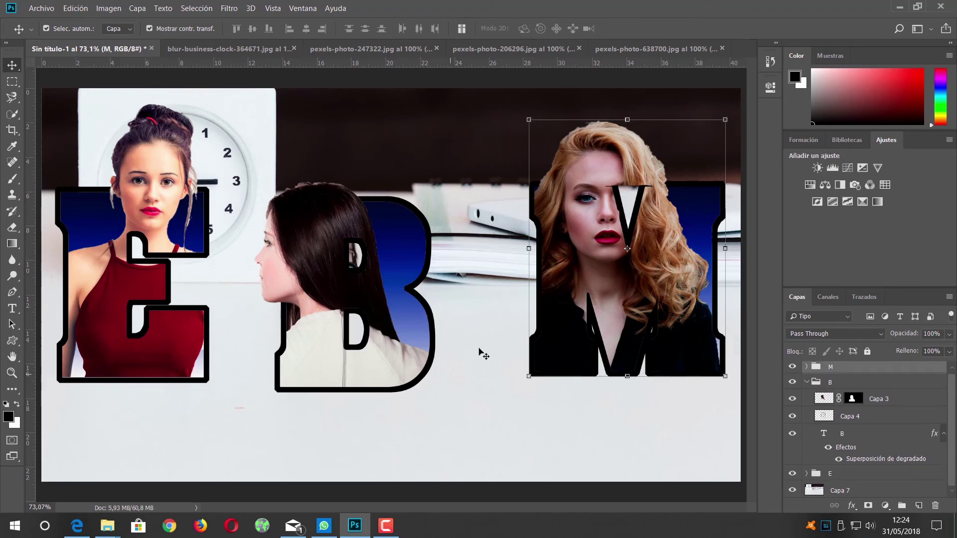
Step: Review the E group's layers, undo a stray background move, then collapse groups E and B
{"action": "left_click", "coordinate": [806, 474]}
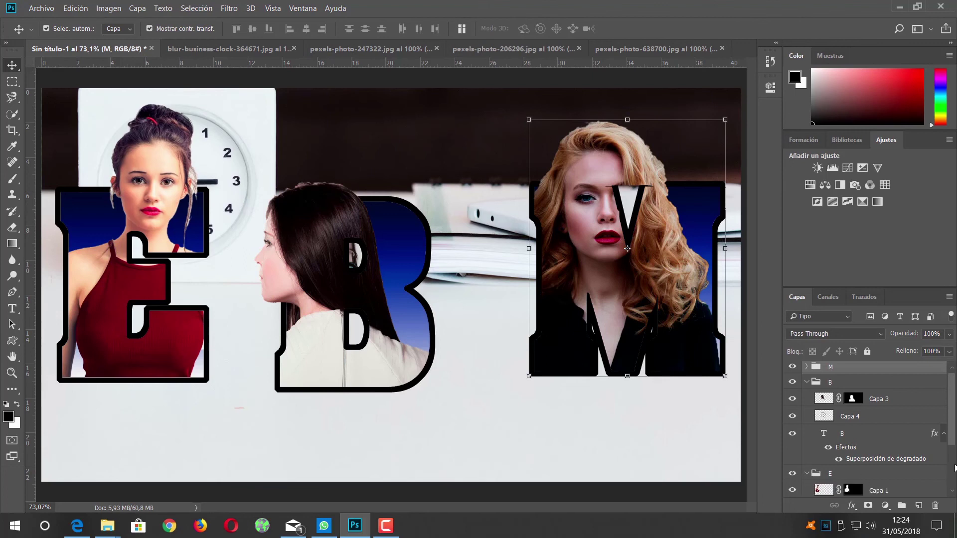
{"action": "scroll", "coordinate": [954, 438], "scroll_direction": "down", "scroll_amount": 3}
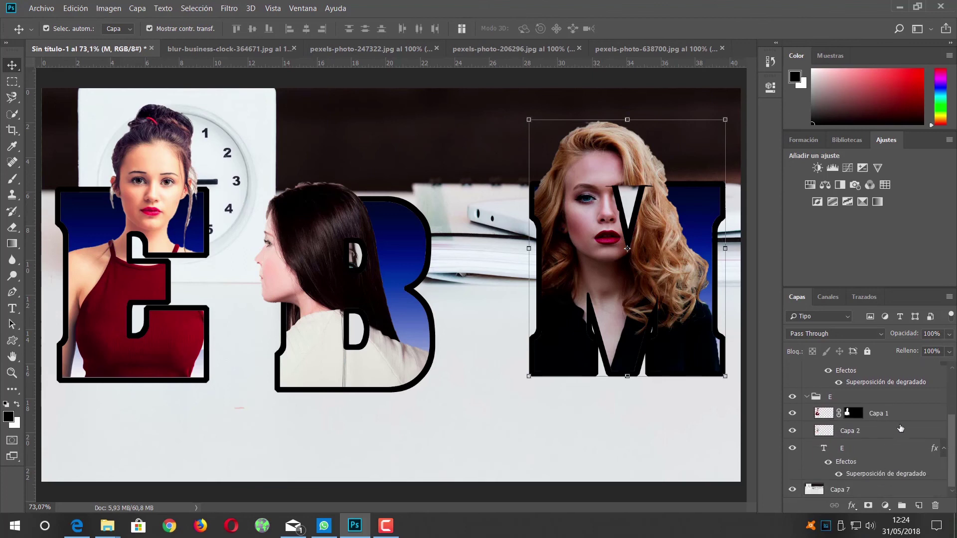
{"action": "left_click", "coordinate": [899, 418]}
{"action": "left_click", "coordinate": [875, 437], "text": "shift"}
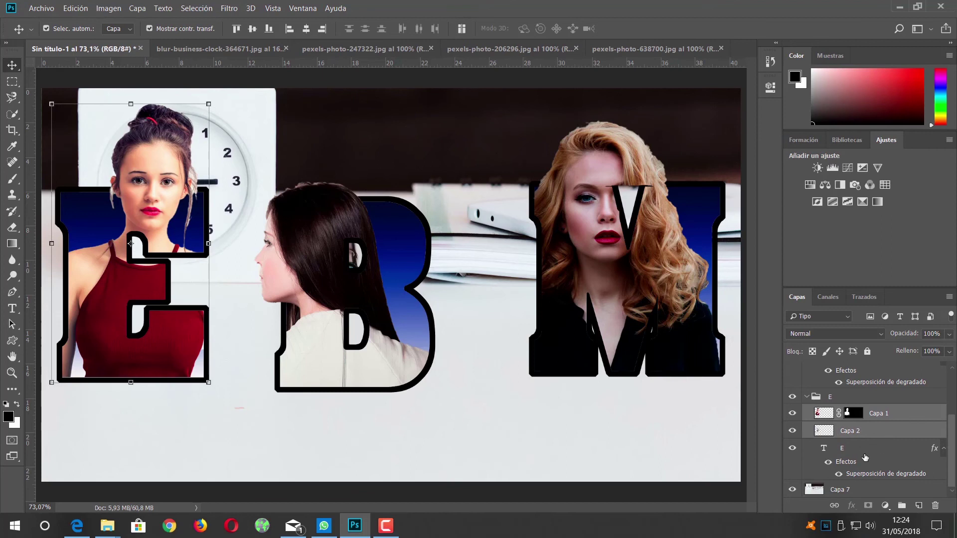
{"action": "left_click", "coordinate": [864, 455], "text": "shift"}
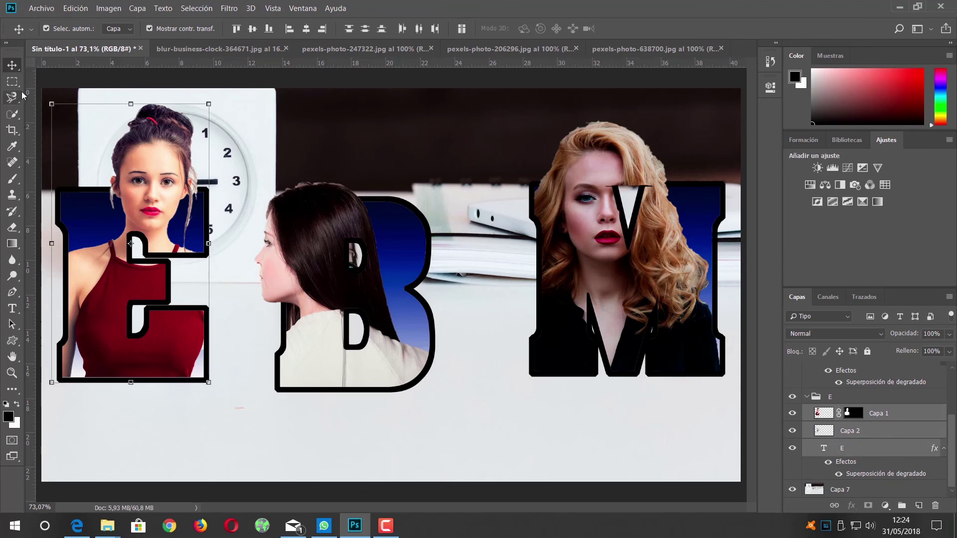
{"action": "left_click", "coordinate": [95, 162]}
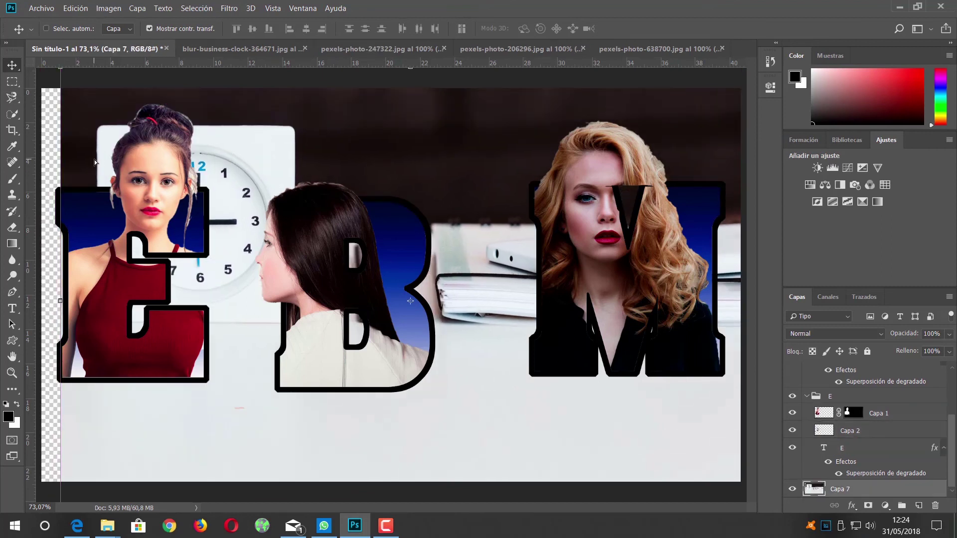
{"action": "key", "text": "ctrl"}
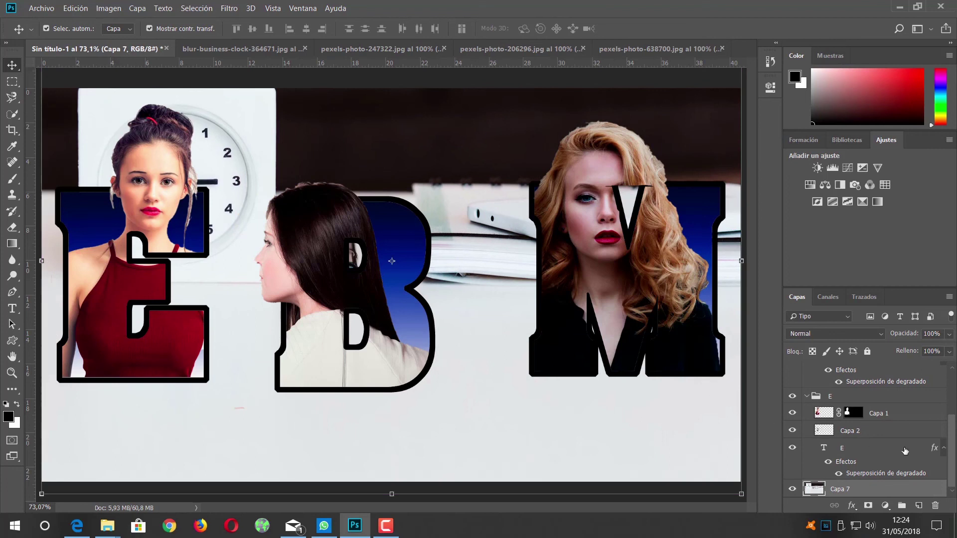
{"action": "left_click", "coordinate": [890, 467]}
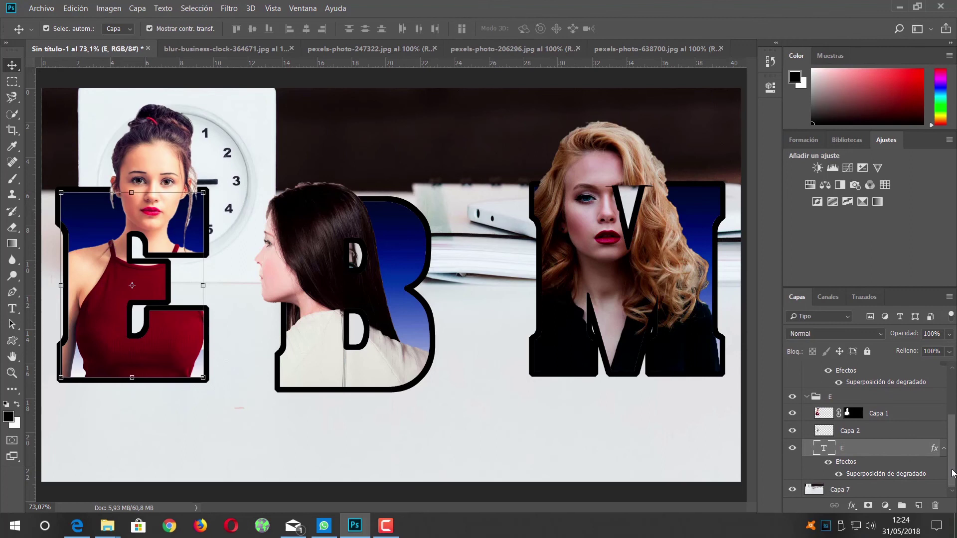
{"action": "left_click", "coordinate": [807, 397]}
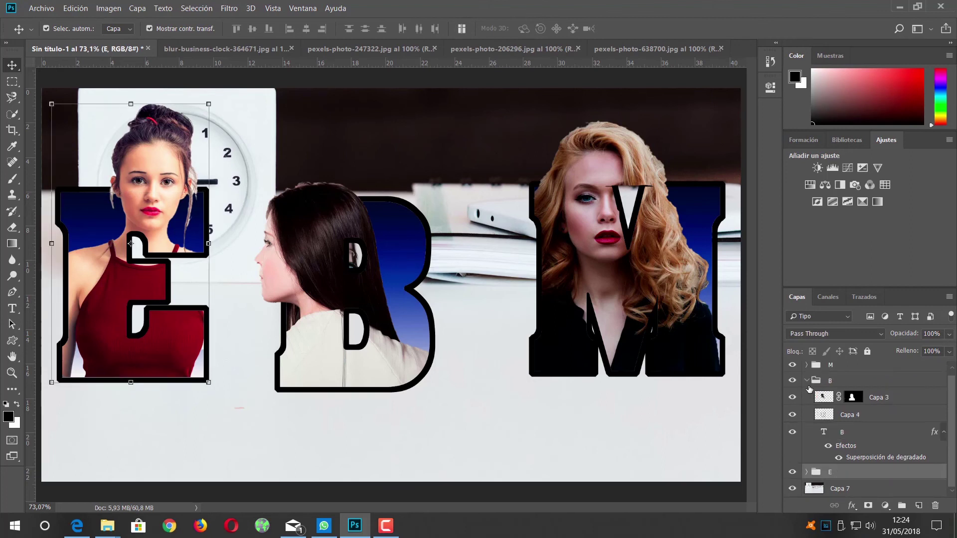
{"action": "left_click", "coordinate": [807, 381]}
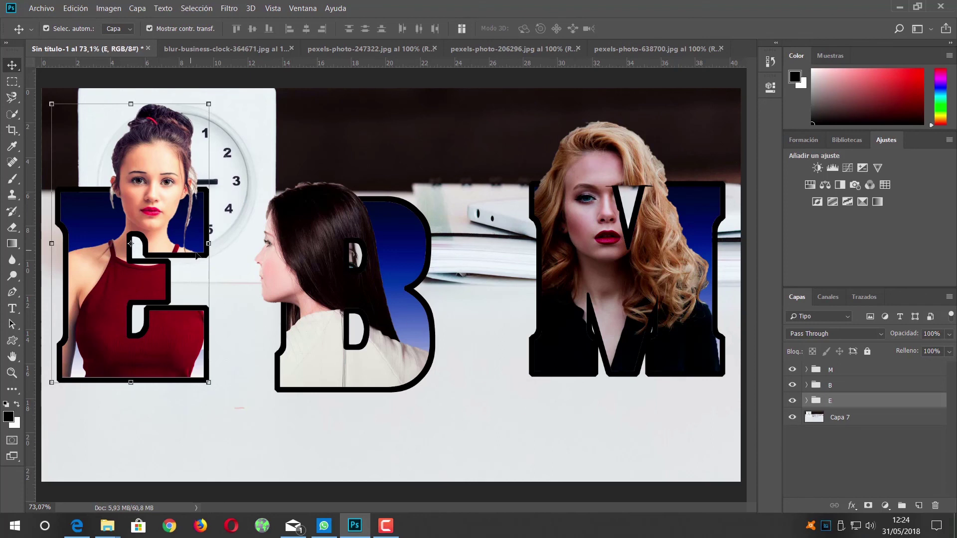
Step: Link the E letter's photo, backing and text layers together
{"action": "left_click", "coordinate": [807, 401]}
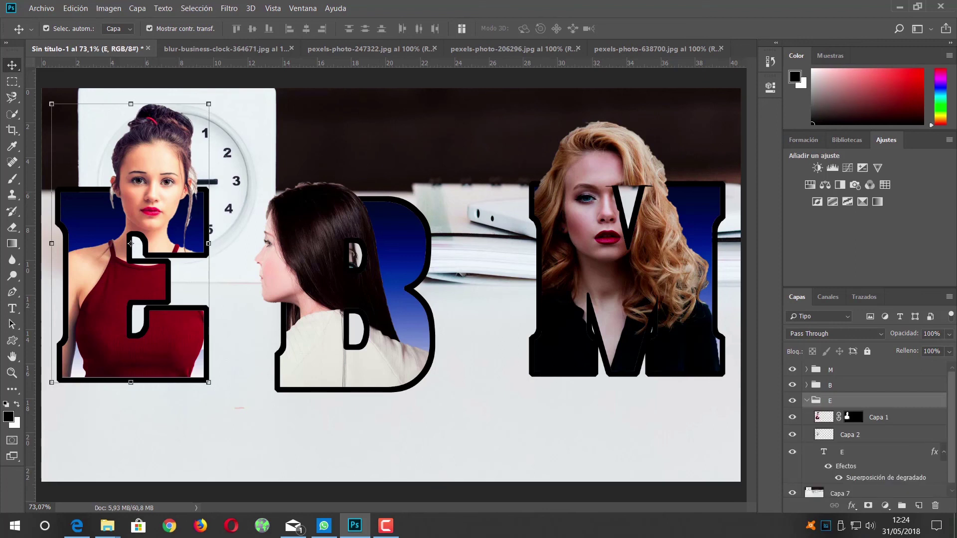
{"action": "scroll", "coordinate": [953, 434], "scroll_direction": "down", "scroll_amount": 1}
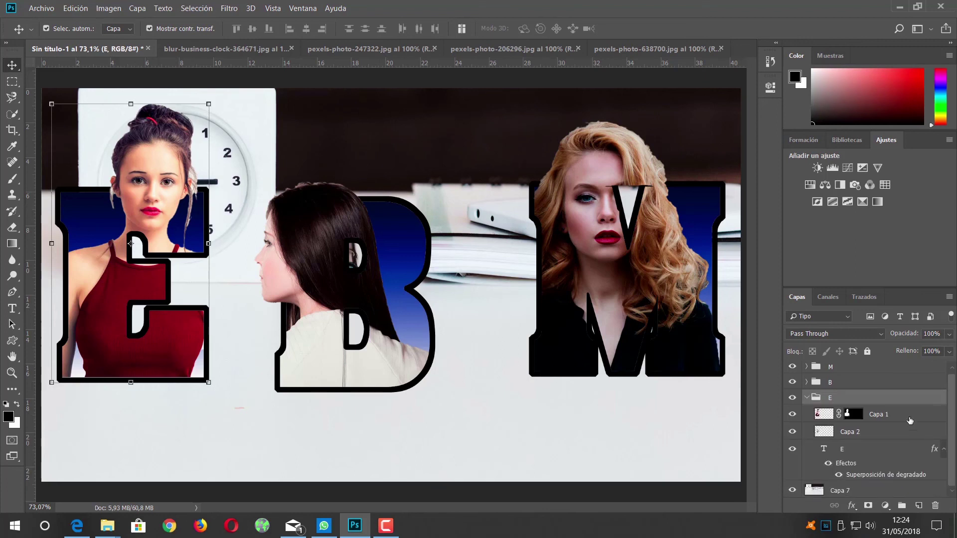
{"action": "left_click", "coordinate": [883, 419]}
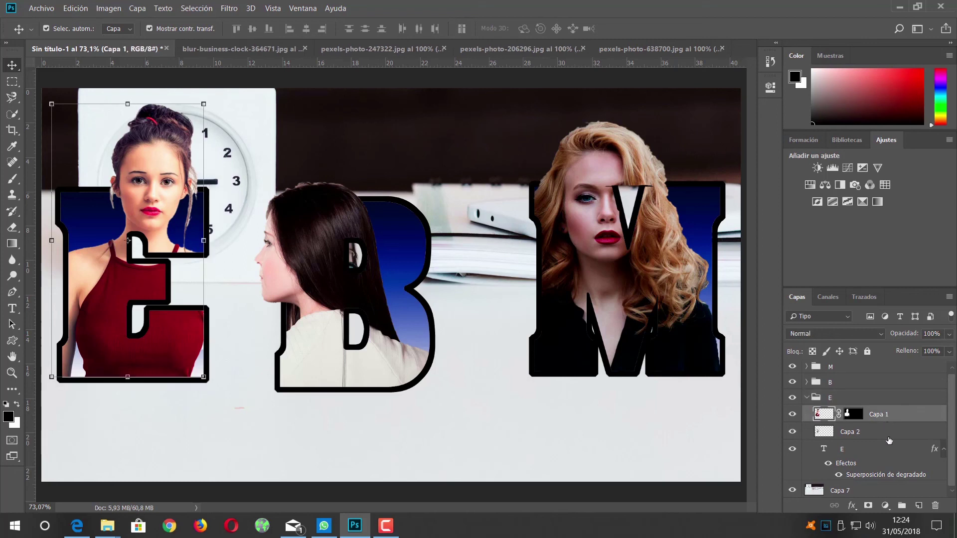
{"action": "left_click", "coordinate": [881, 437], "text": "ctrl"}
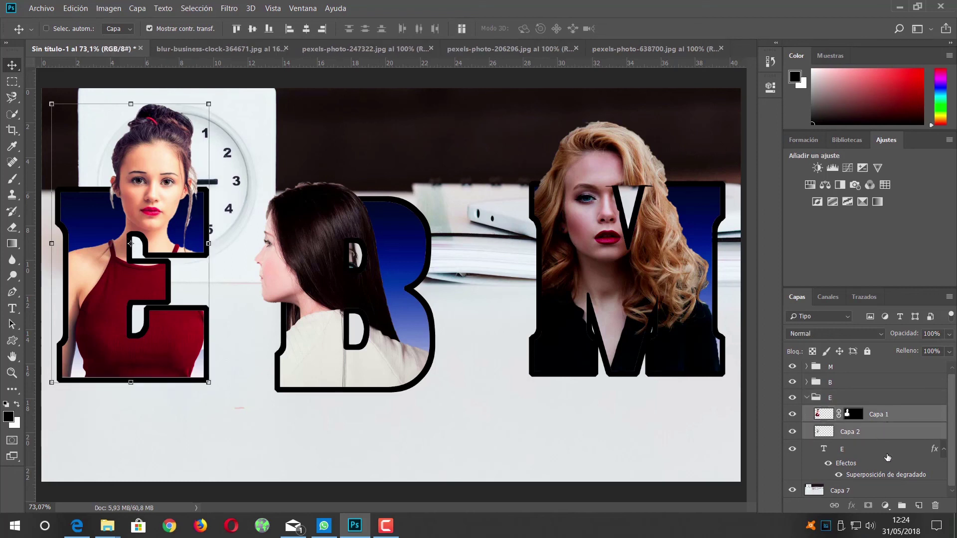
{"action": "left_click", "coordinate": [868, 451], "text": "ctrl"}
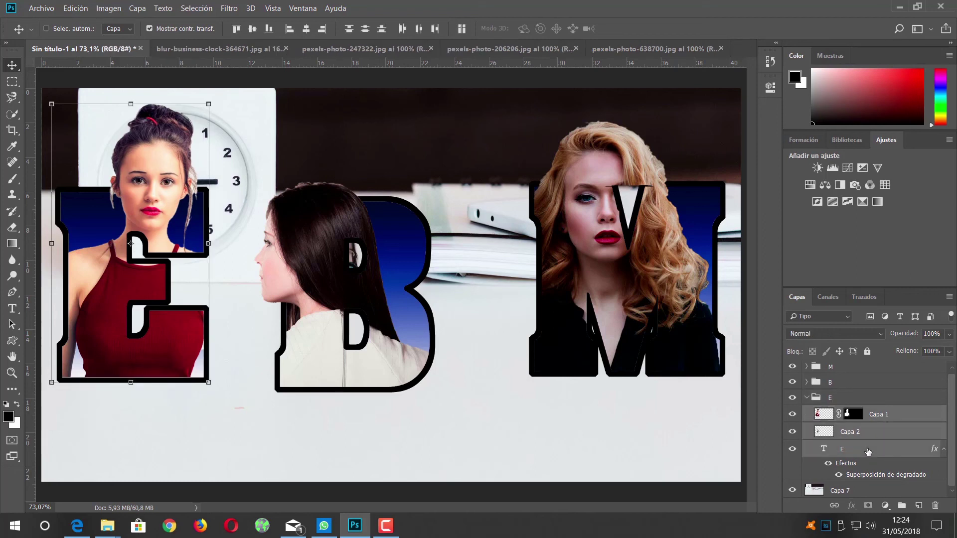
{"action": "left_click", "coordinate": [835, 505]}
Step: With Auto-Select on, move the linked E lower and slightly right
{"action": "left_click", "coordinate": [73, 129]}
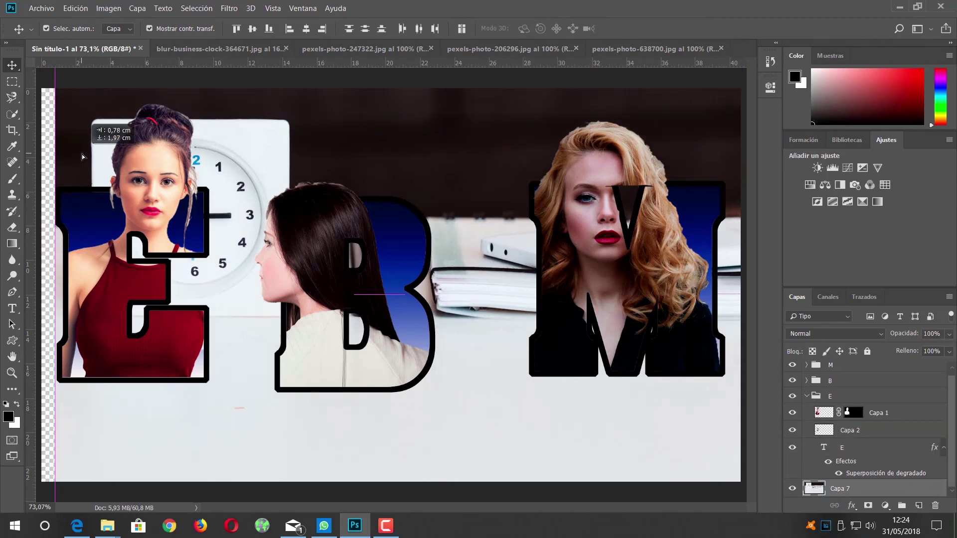
{"action": "left_click", "coordinate": [46, 28]}
{"action": "left_click", "coordinate": [62, 349]}
{"action": "left_click_drag", "start_coordinate": [168, 342], "coordinate": [177, 426]}
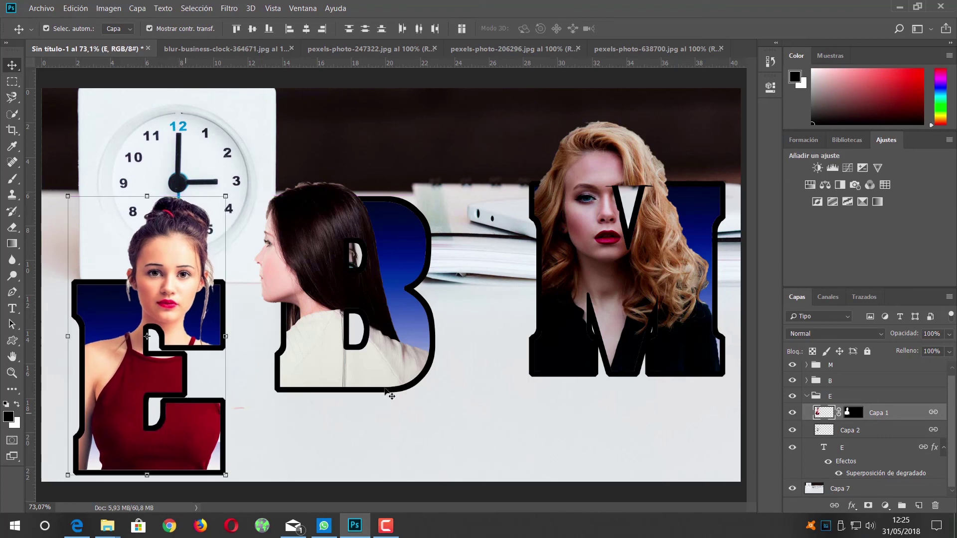
Step: Link the B letter's Capa 3, Capa 4 and B text layers together
{"action": "left_click", "coordinate": [847, 381]}
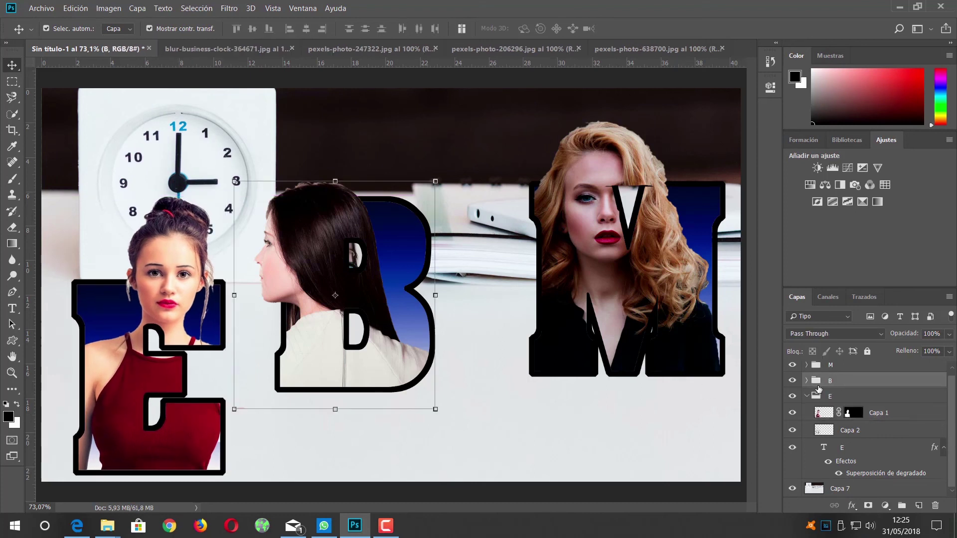
{"action": "left_click", "coordinate": [807, 381]}
{"action": "left_click", "coordinate": [908, 399]}
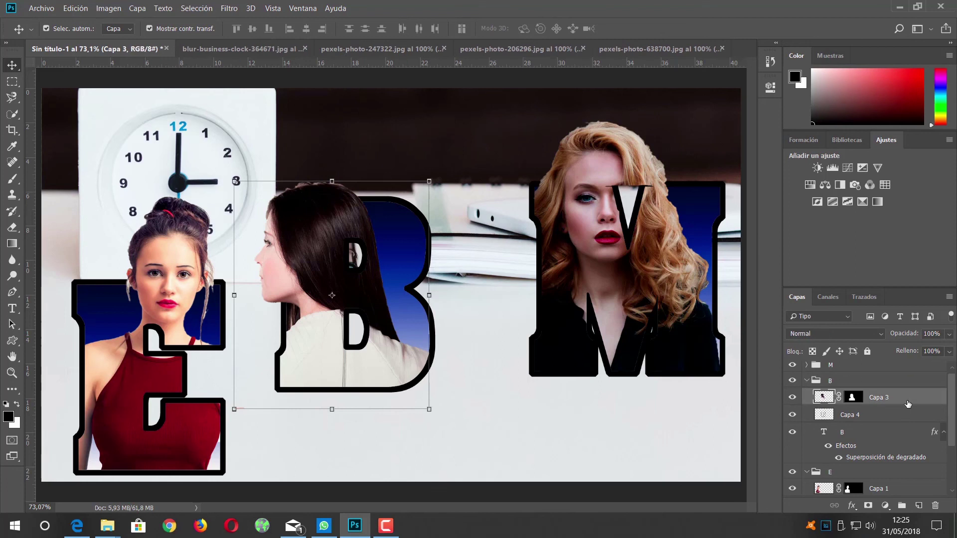
{"action": "left_click", "coordinate": [884, 416], "text": "ctrl"}
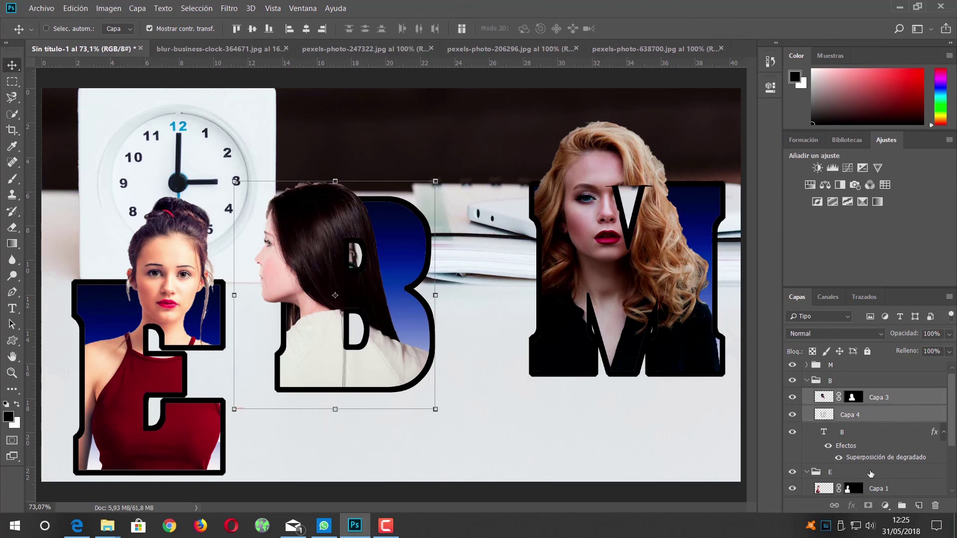
{"action": "left_click", "coordinate": [851, 434], "text": "ctrl"}
{"action": "left_click", "coordinate": [834, 505]}
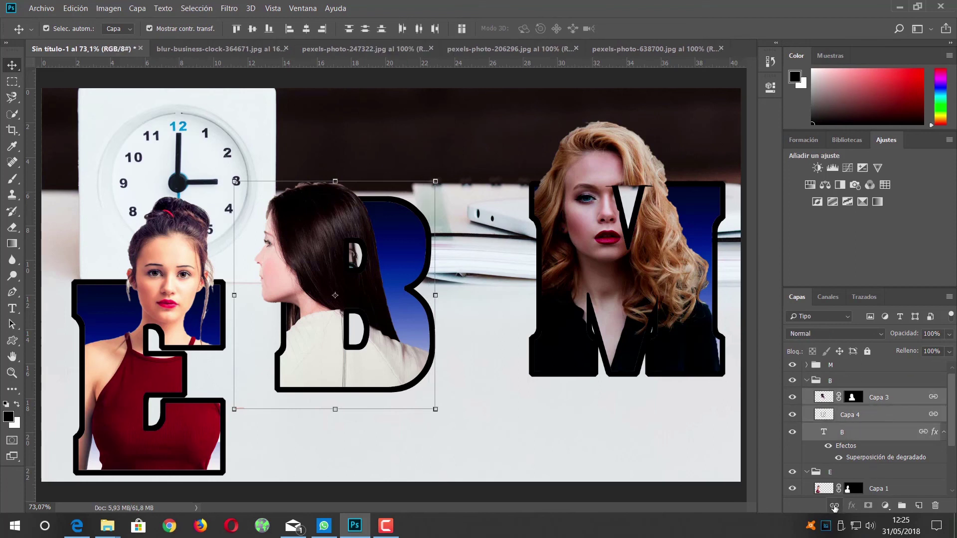
Step: Move the linked B letter up and slightly right beside the clock
{"action": "left_click_drag", "start_coordinate": [389, 240], "coordinate": [422, 180]}
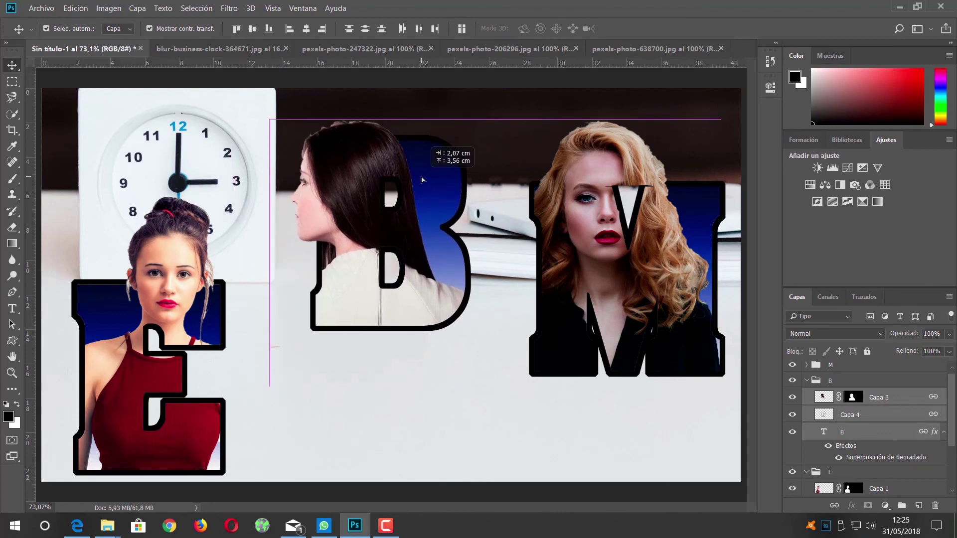
{"action": "left_click_drag", "start_coordinate": [422, 180], "coordinate": [422, 180]}
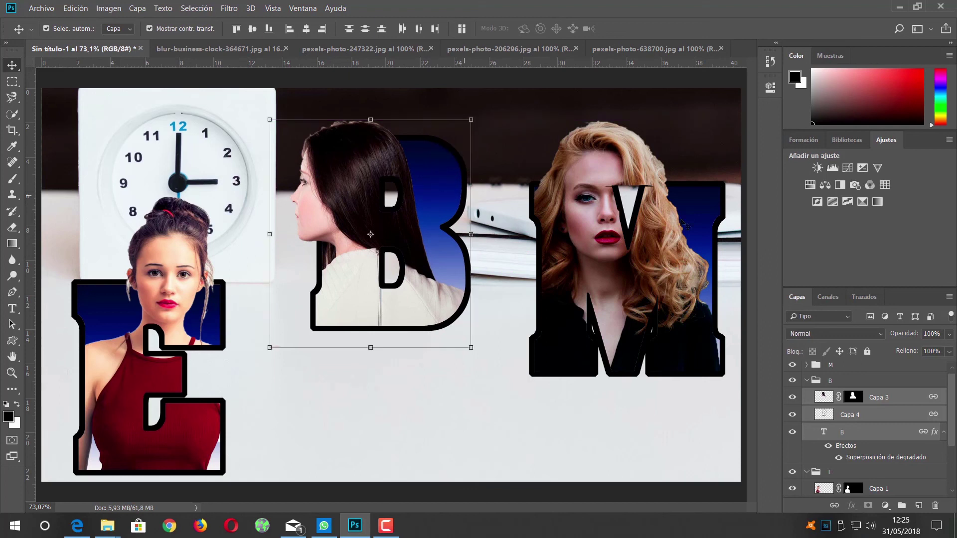
{"action": "scroll", "coordinate": [923, 414], "scroll_direction": "up", "scroll_amount": 1}
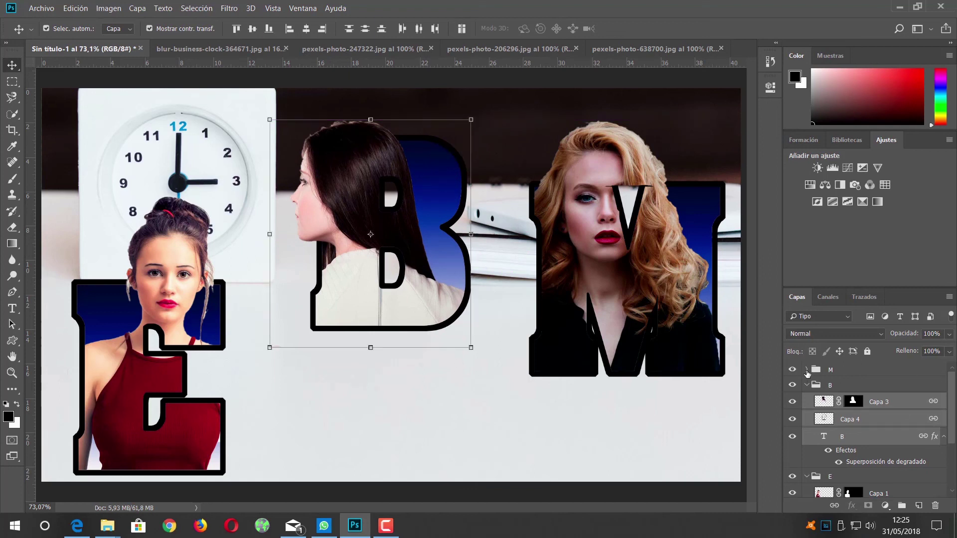
Step: Link Capa 5, Capa 6 and the M text layer, then drag M lower on the canvas
{"action": "left_click", "coordinate": [808, 369]}
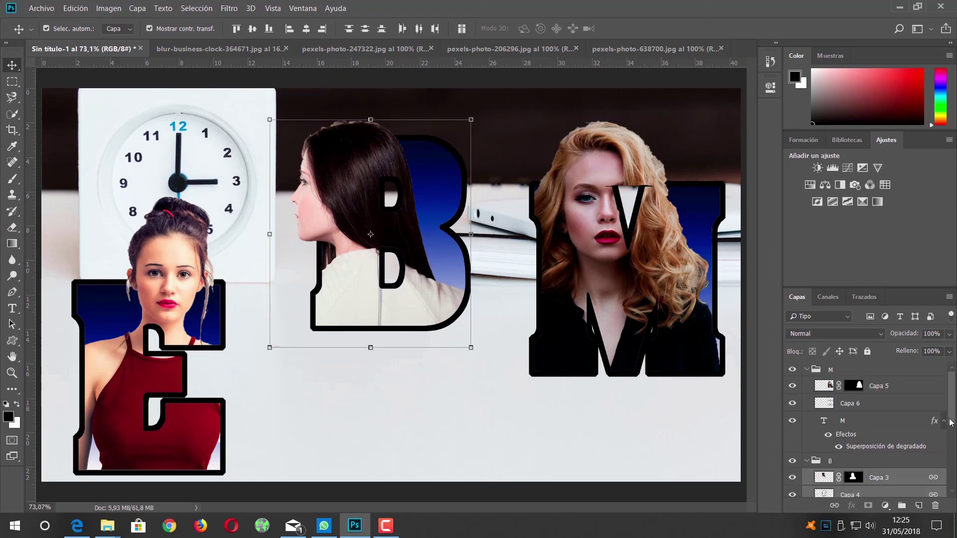
{"action": "left_click", "coordinate": [904, 392]}
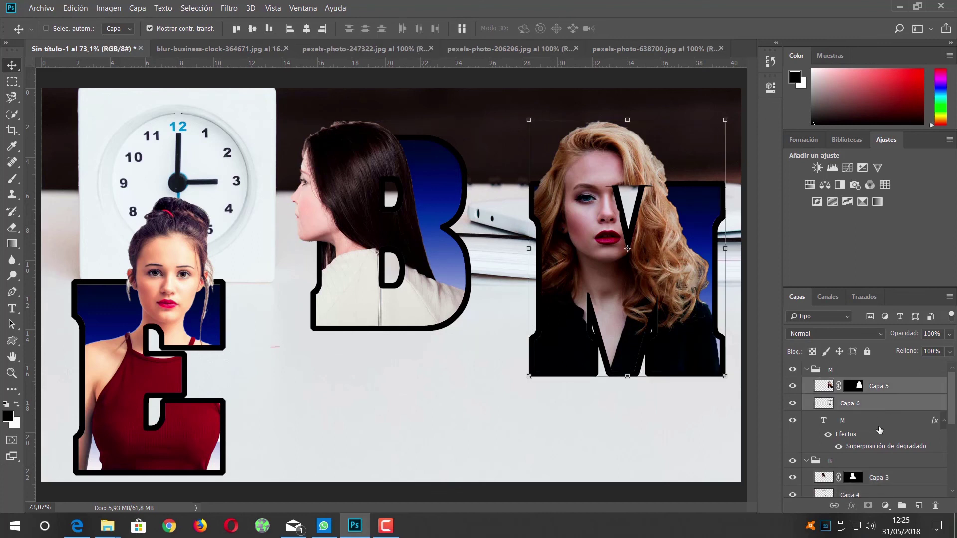
{"action": "left_click", "coordinate": [880, 429], "text": "ctrl"}
{"action": "left_click", "coordinate": [834, 505]}
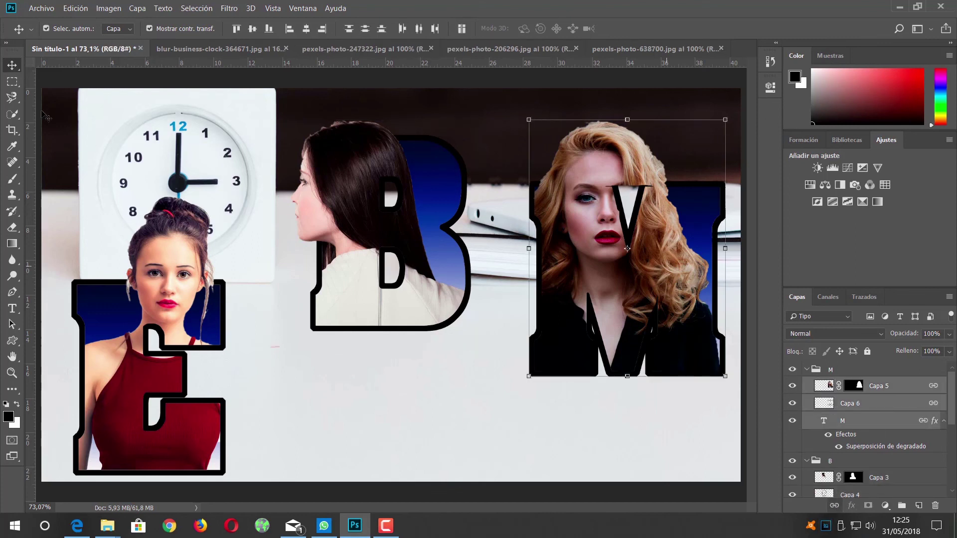
{"action": "mouse_move", "coordinate": [590, 163]}
{"action": "left_mouse_down"}
{"action": "mouse_move", "coordinate": [581, 270]}
{"action": "mouse_move", "coordinate": [597, 242]}
{"action": "left_mouse_up"}
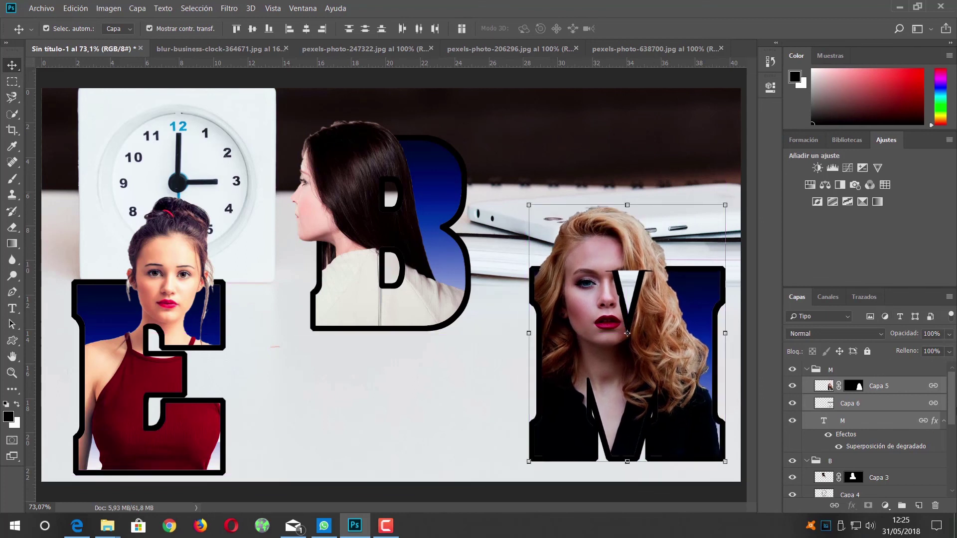
{"action": "left_click", "coordinate": [855, 370]}
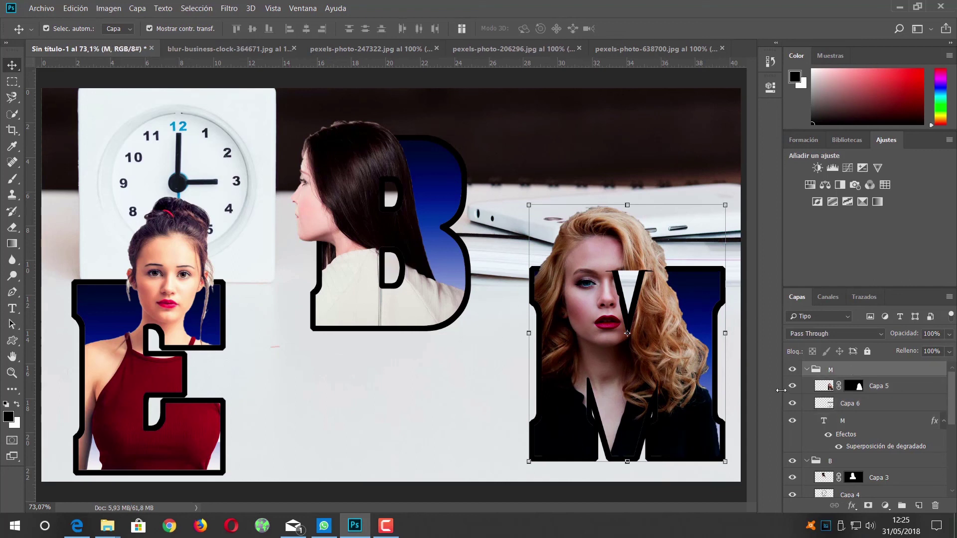
Step: Collapse the M, B and E groups and select the M group
{"action": "left_click", "coordinate": [807, 370]}
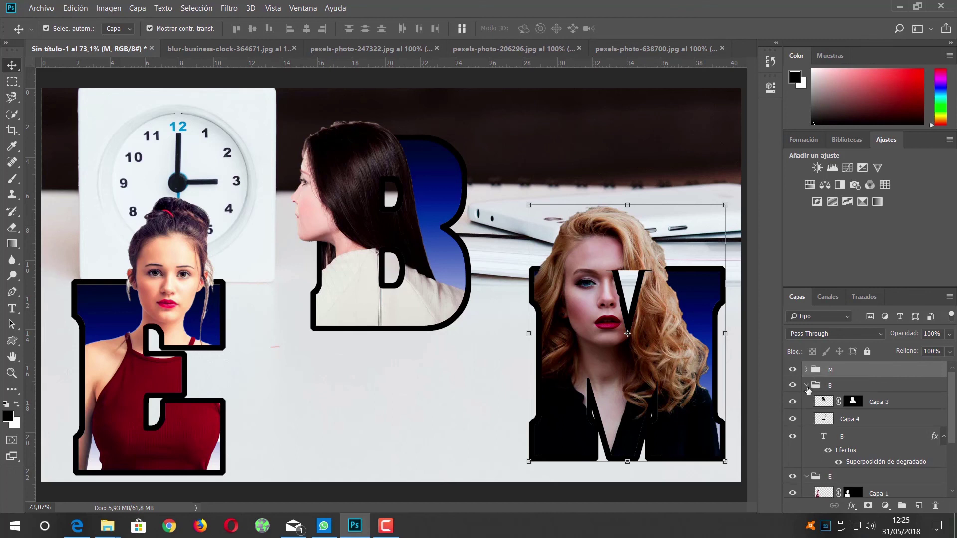
{"action": "left_click", "coordinate": [807, 385]}
{"action": "left_click", "coordinate": [811, 402]}
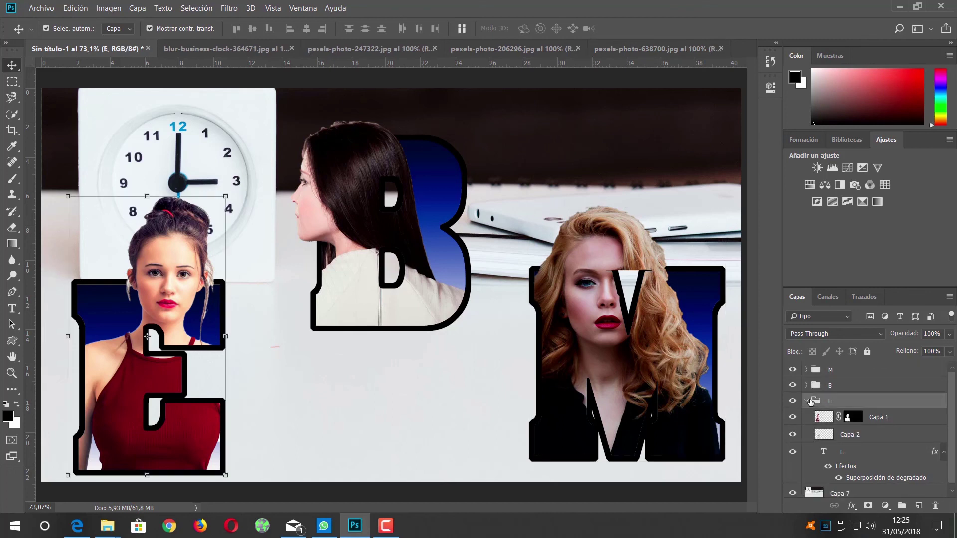
{"action": "left_click", "coordinate": [808, 402]}
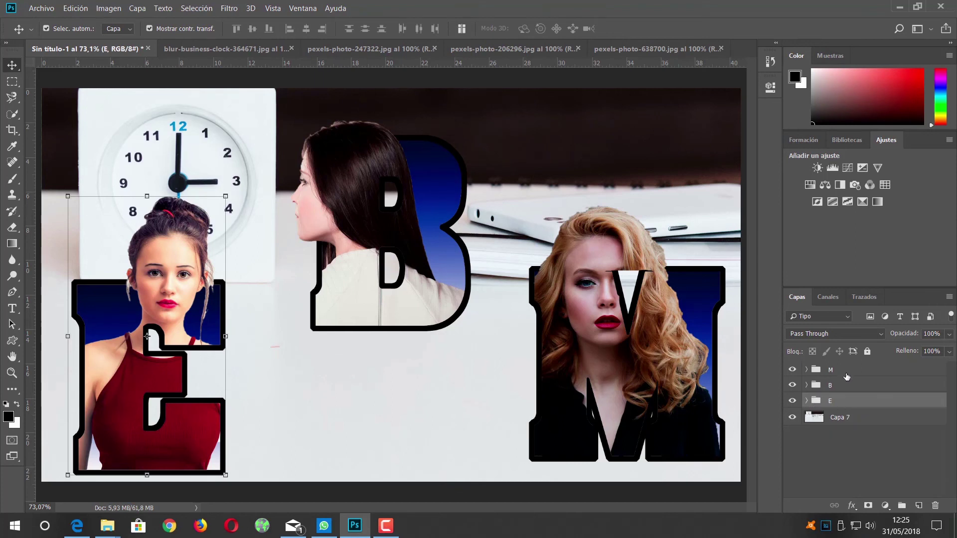
{"action": "left_click", "coordinate": [865, 375]}
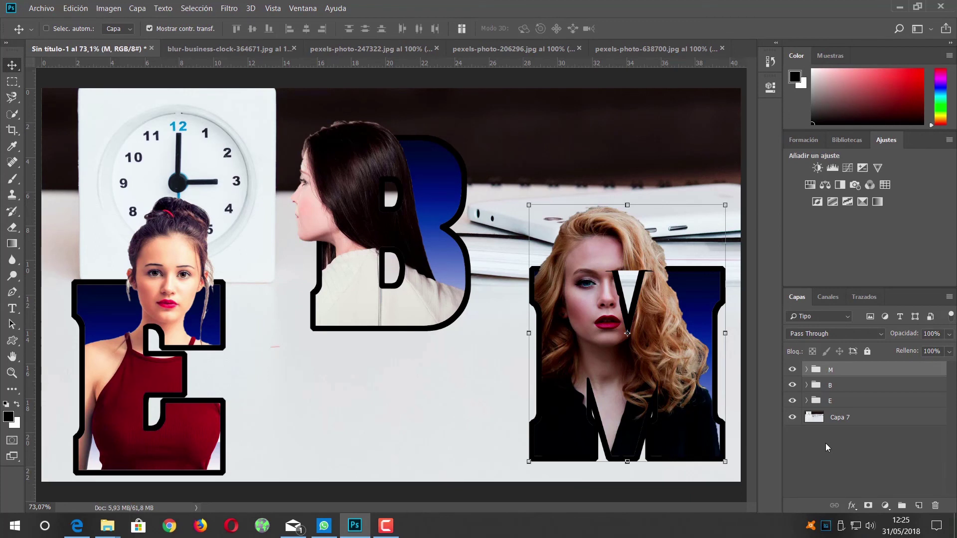
Step: Stamp all visible layers into new top layer Capa 8, checking it by toggling group visibility
{"action": "key", "text": "ctrl+shift+alt+e"}
{"action": "left_click", "coordinate": [792, 387]}
{"action": "left_click", "coordinate": [793, 417]}
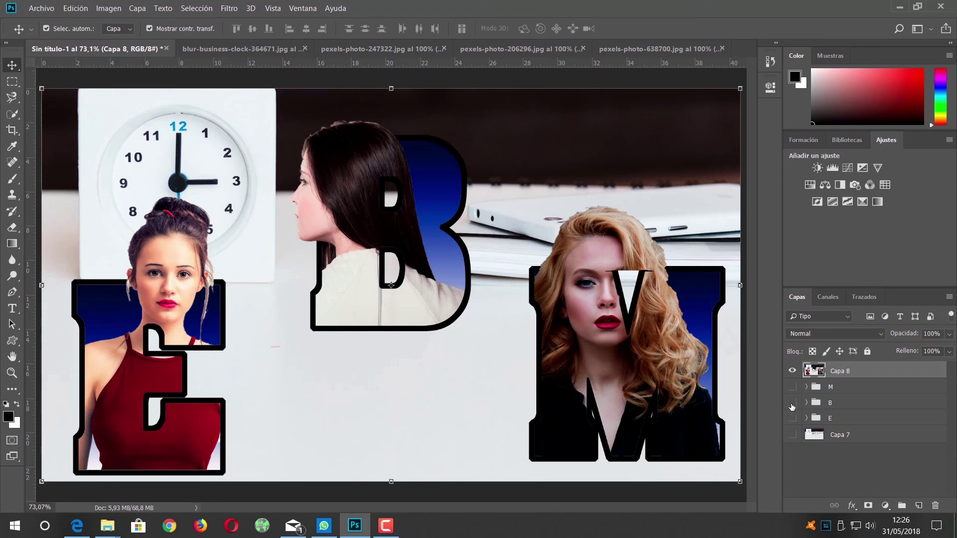
{"action": "left_click", "coordinate": [793, 403]}
Step: Minimize Photoshop to the Windows desktop
{"action": "left_click", "coordinate": [900, 9]}
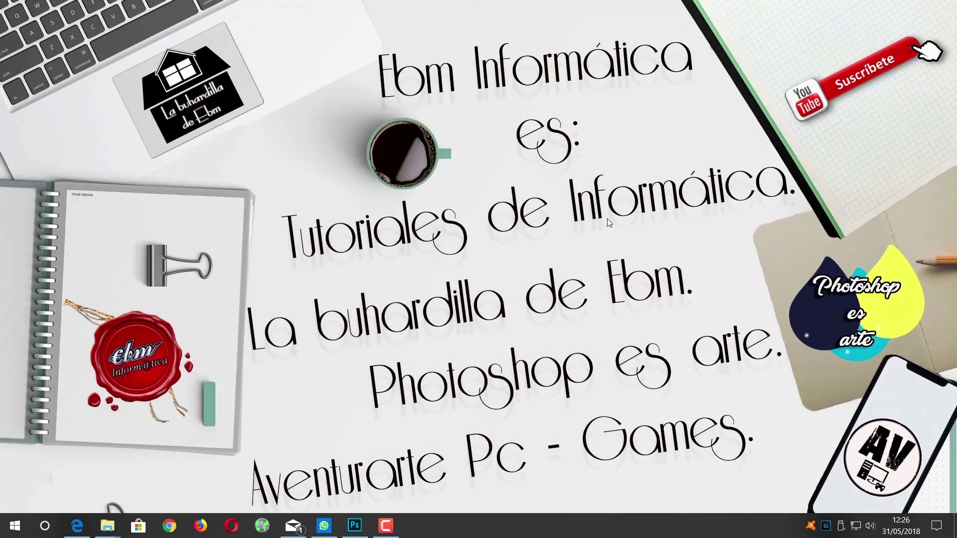